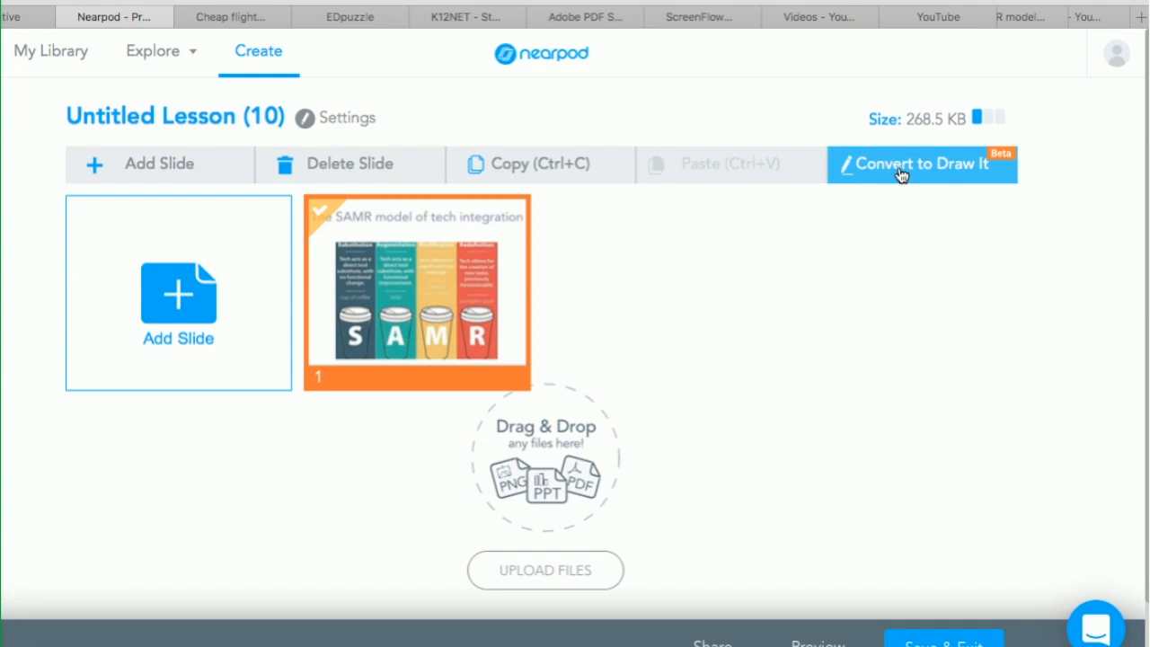
Add a web content slide to the lesson that links to quizlet.live
click(180, 297)
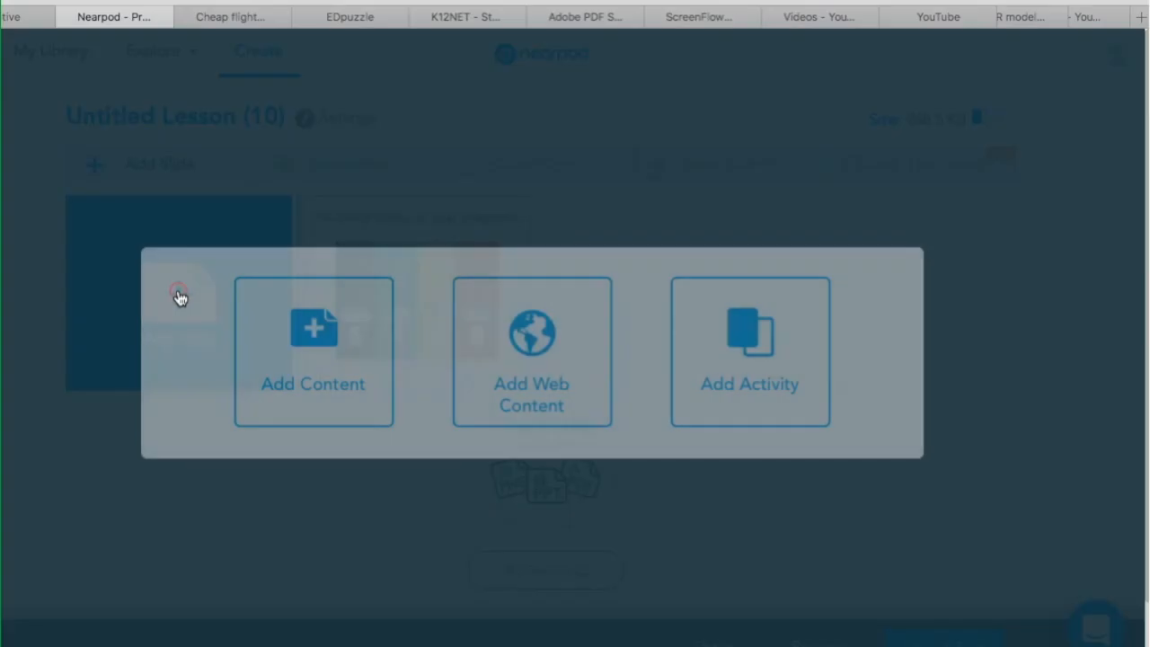
click(331, 325)
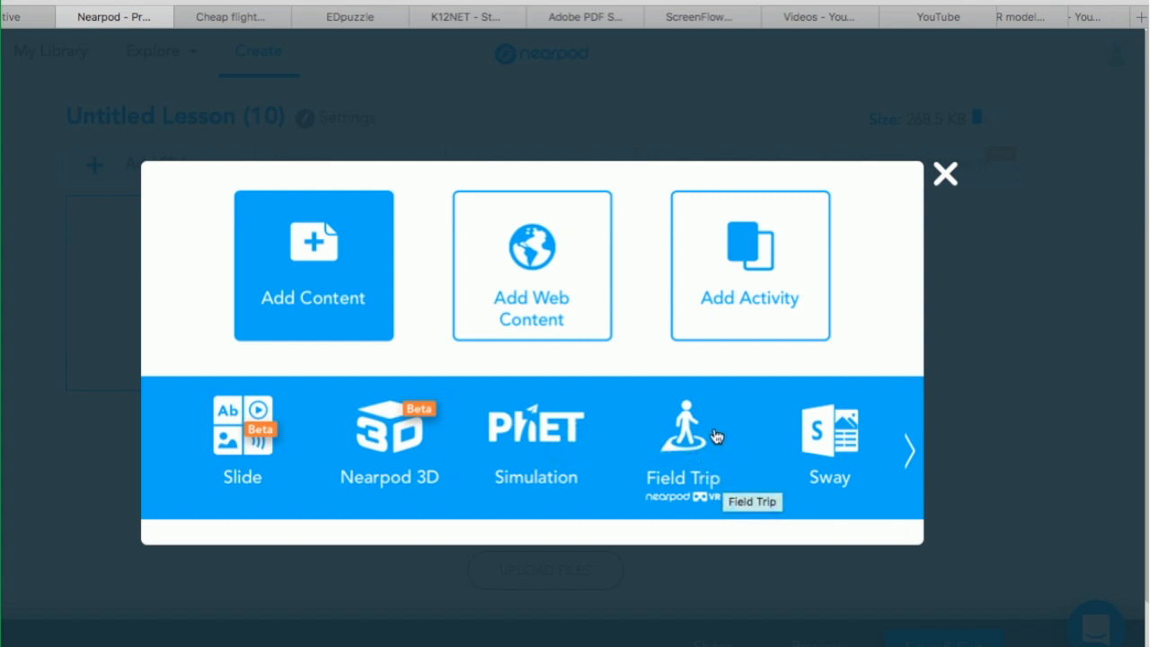
click(909, 452)
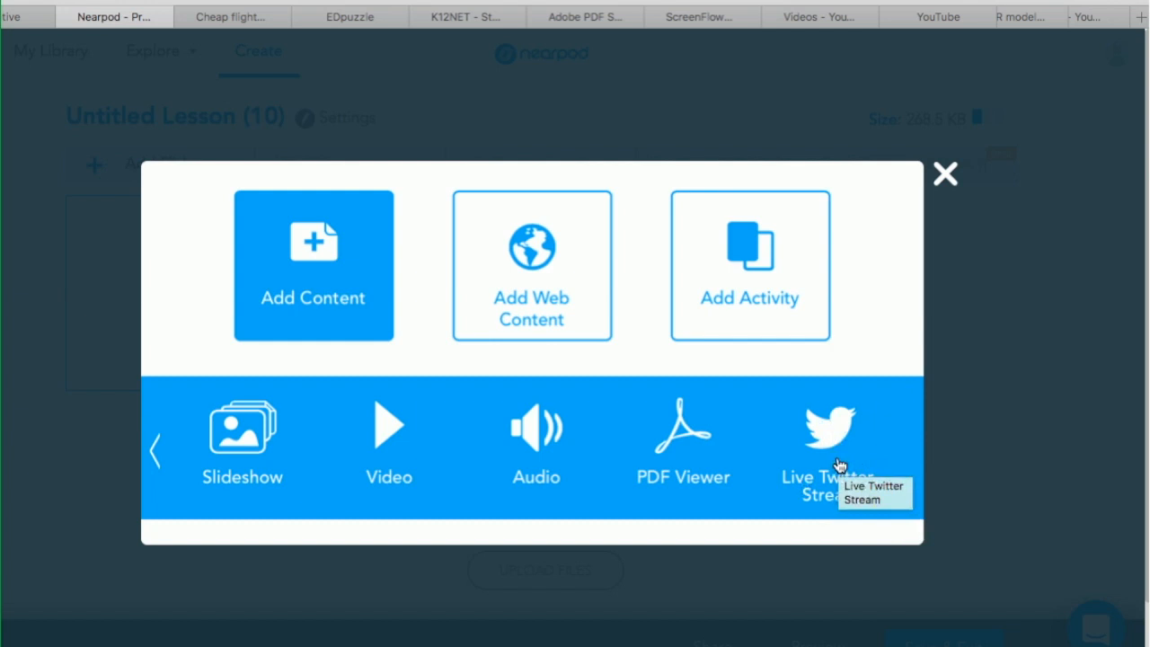
click(530, 294)
click(483, 270)
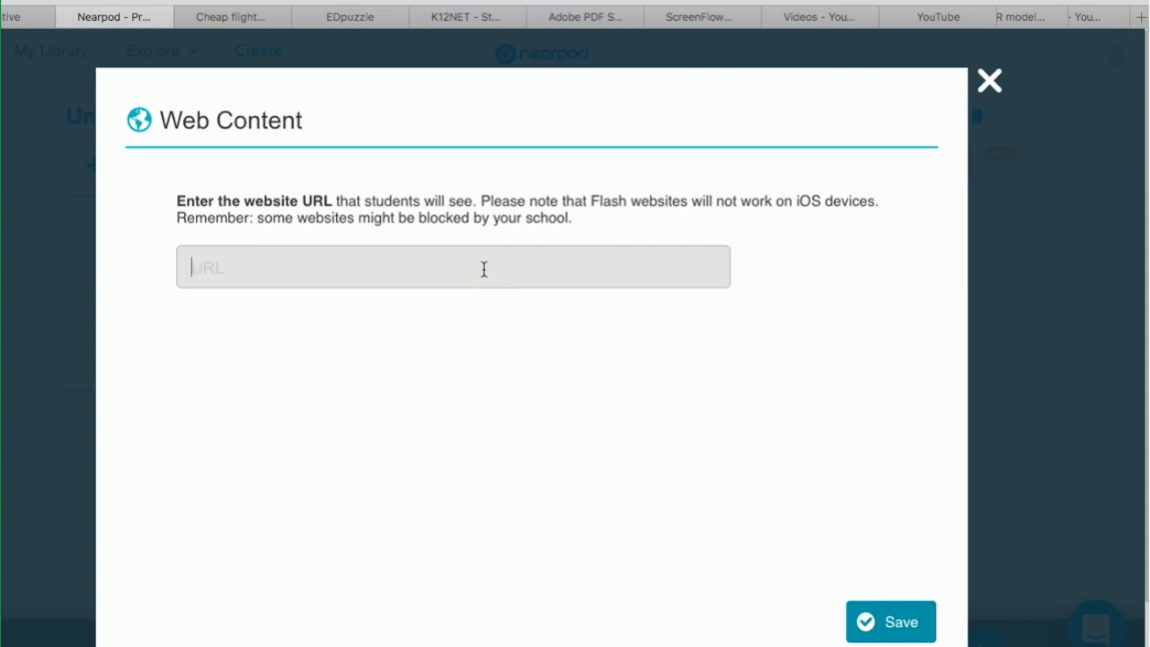
text(quizle)
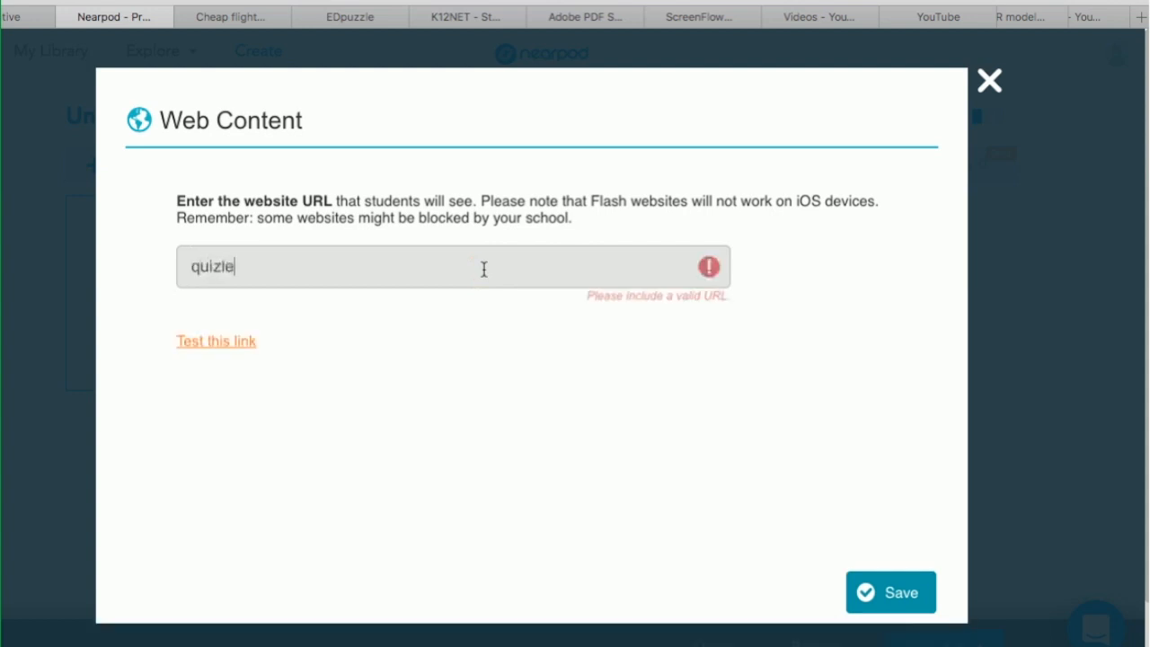
text(t.live)
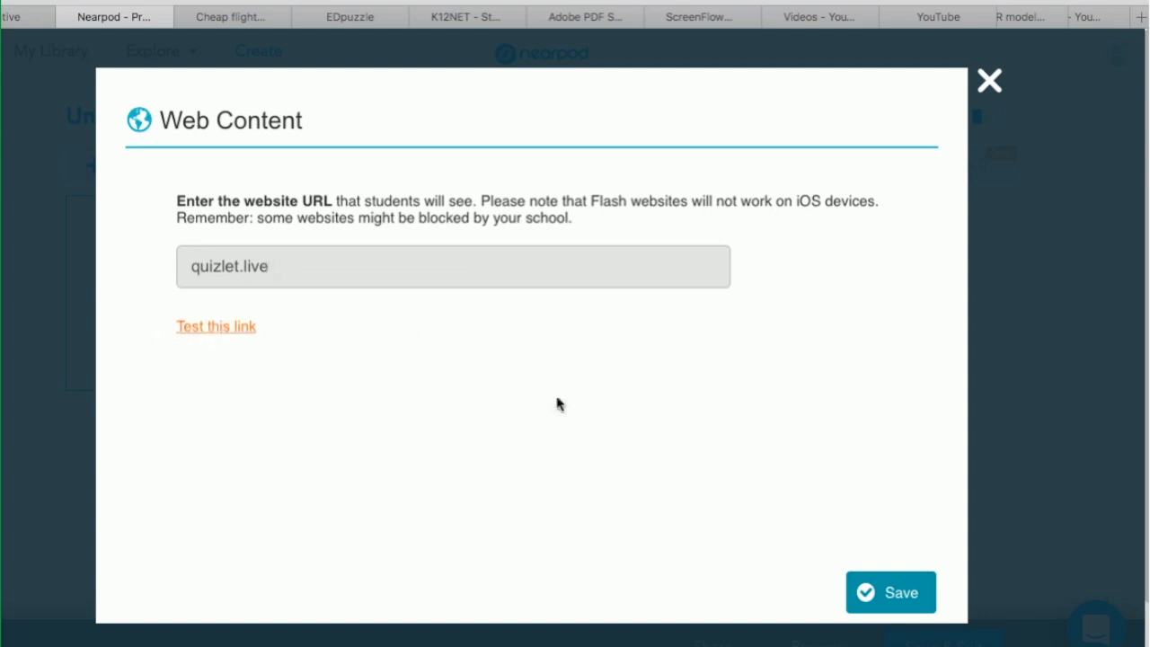
click(907, 603)
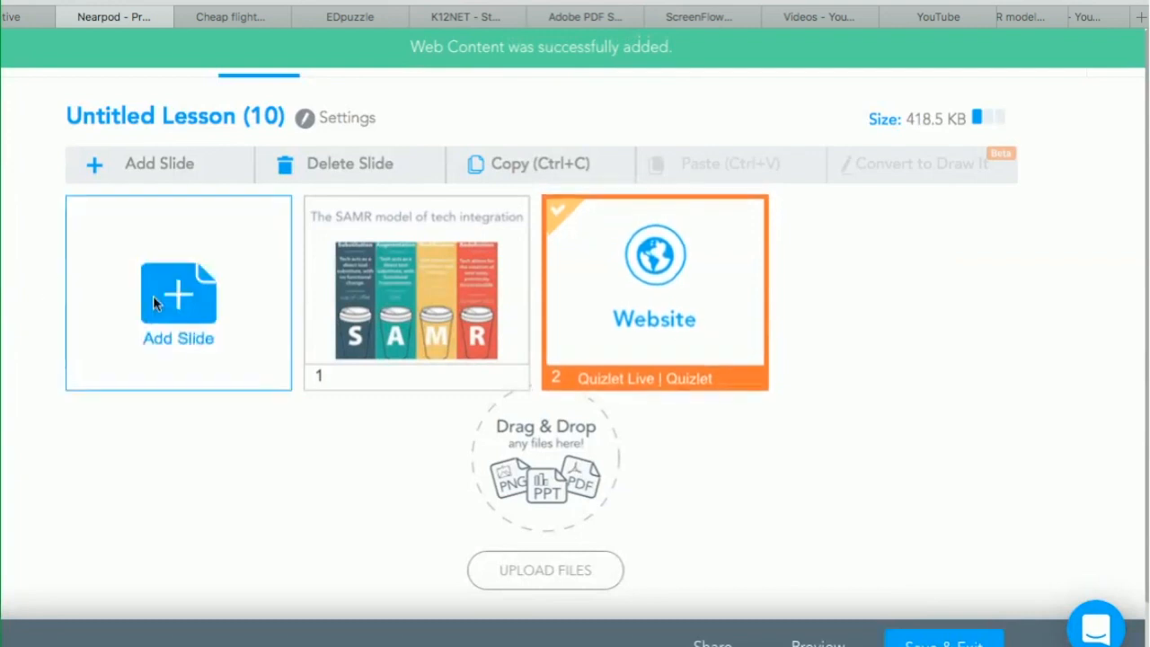
Add a poll activity with the question "How many membrane bound organelles are there in an prokaryotic cell"
click(189, 296)
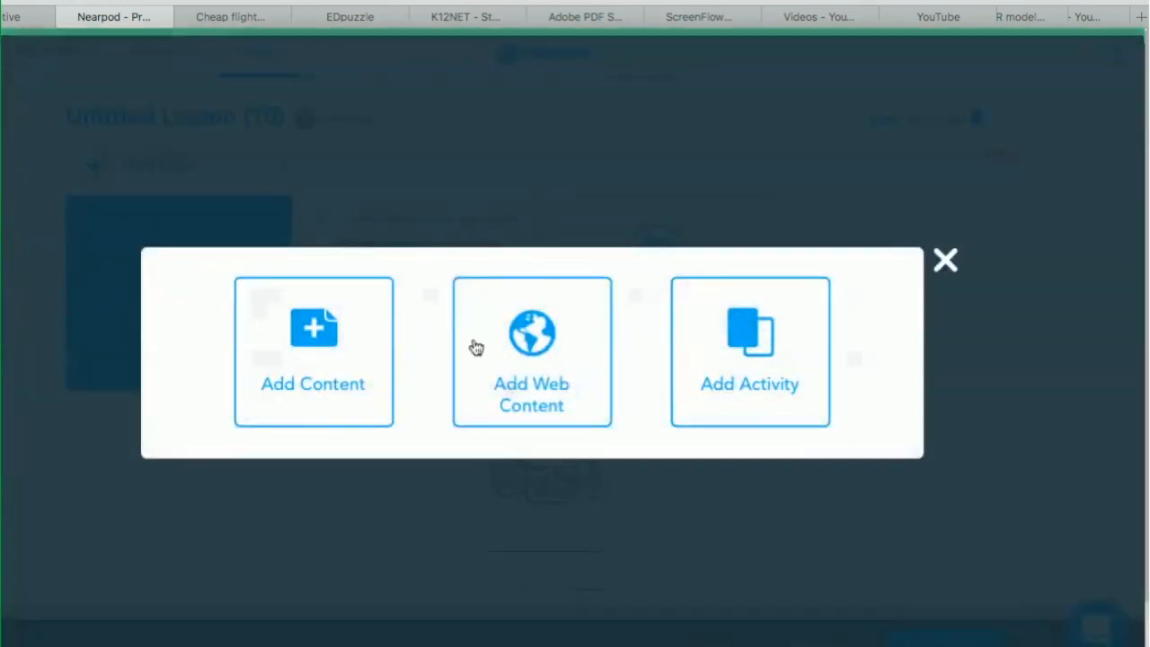
click(762, 334)
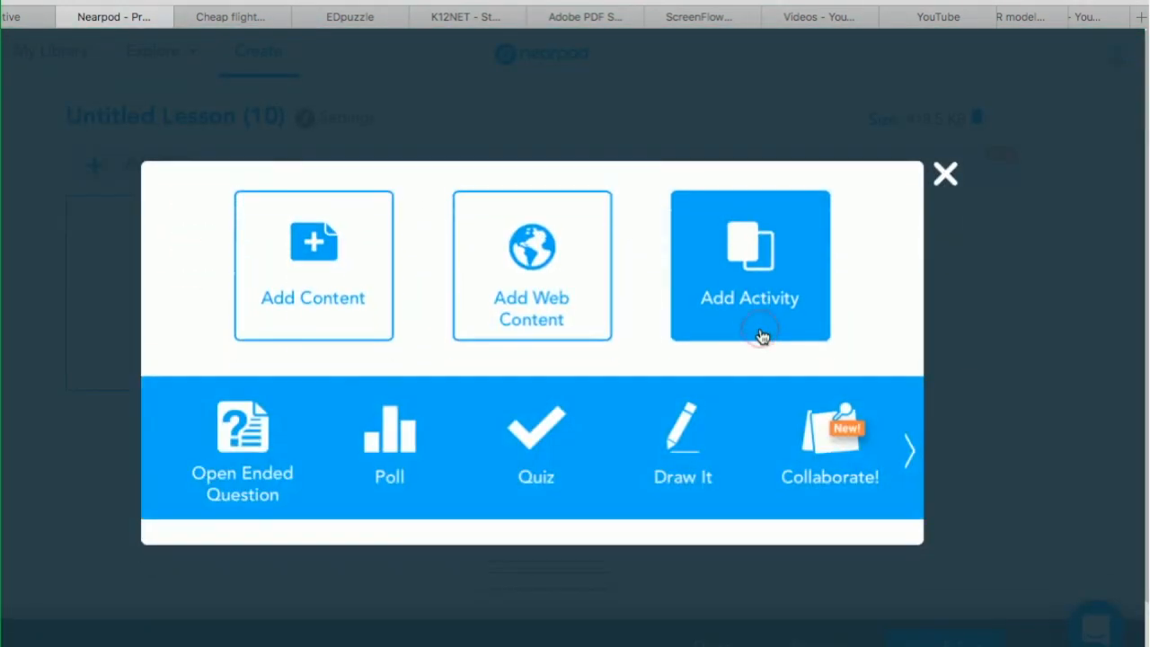
click(404, 445)
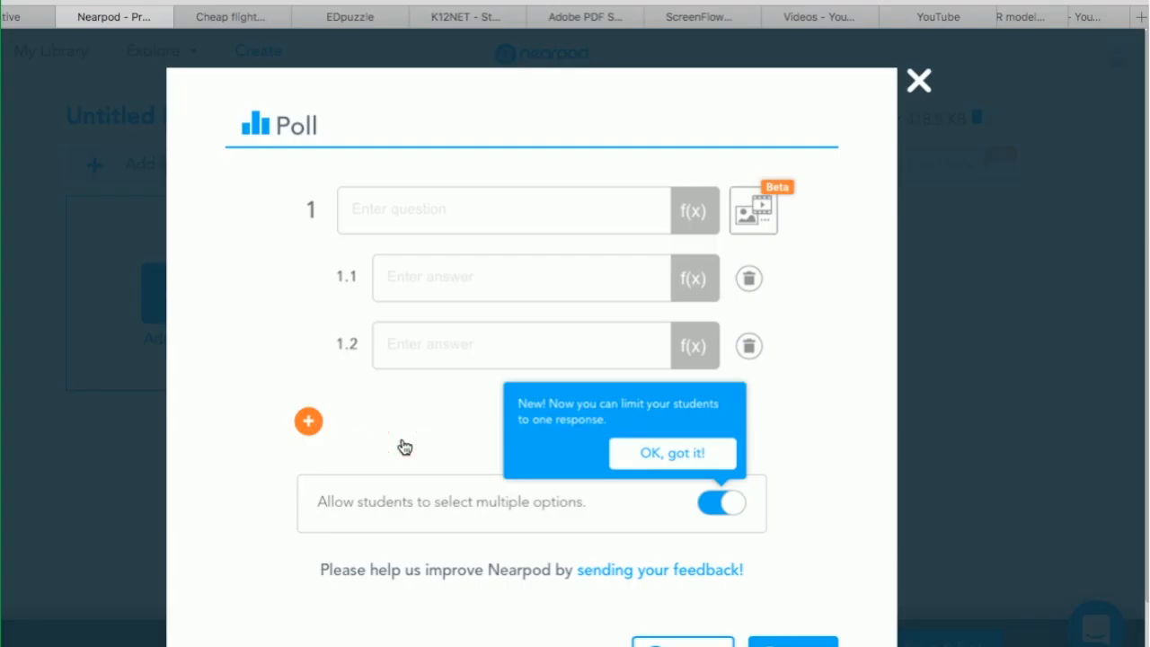
click(431, 214)
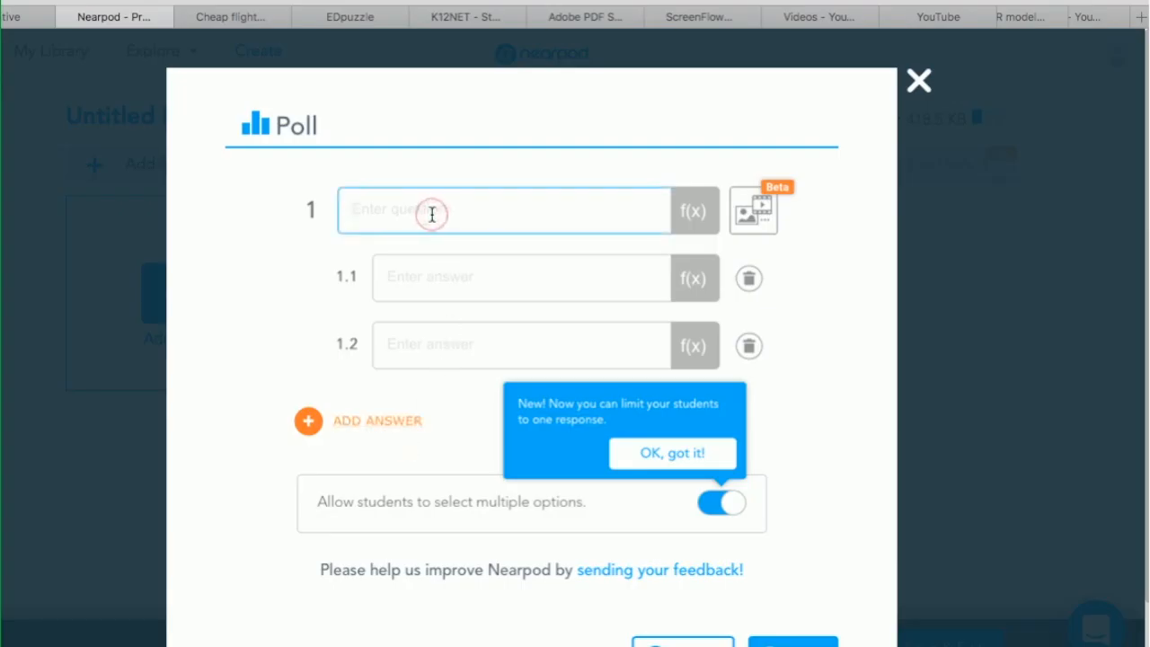
text(How many )
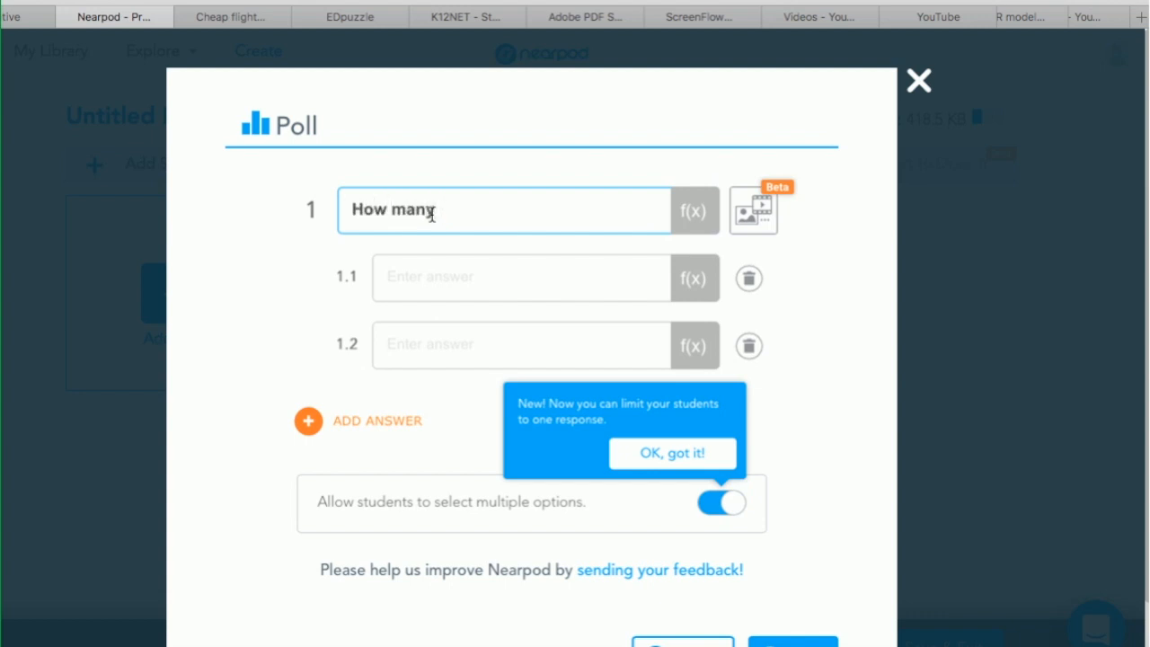
text(mwem)
key(BackSpace)
key(BackSpace)
key(BackSpace)
text(embrane bound orgalelles)
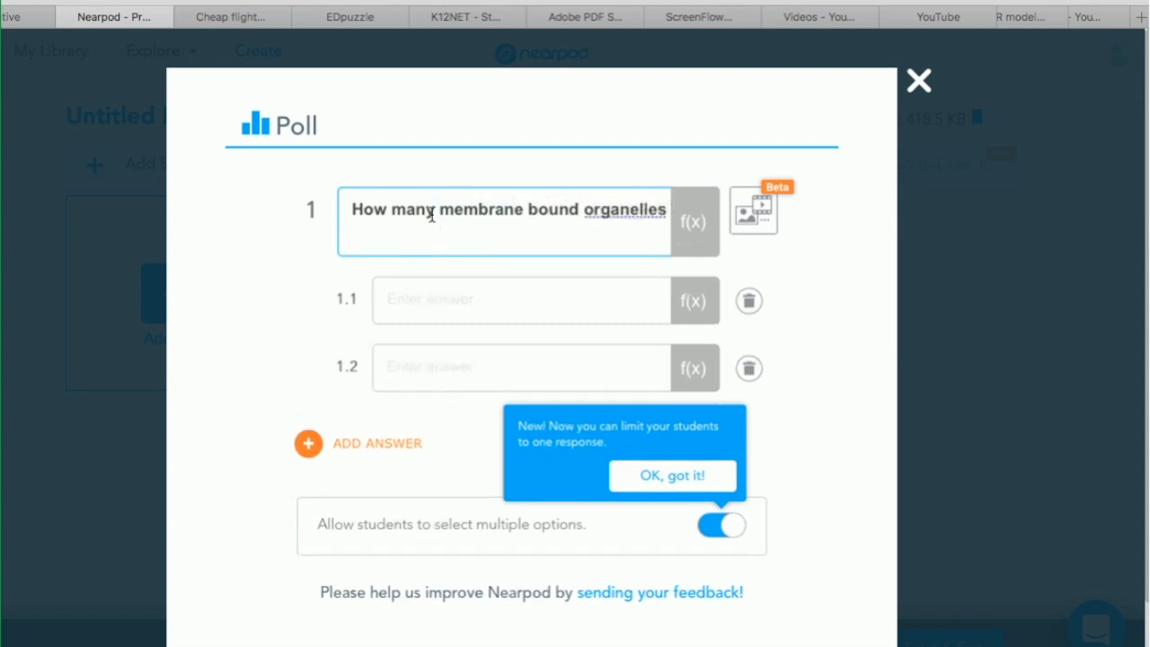
text( do)
key(BackSpace)
key(BackSpace)
key(BackSpace)
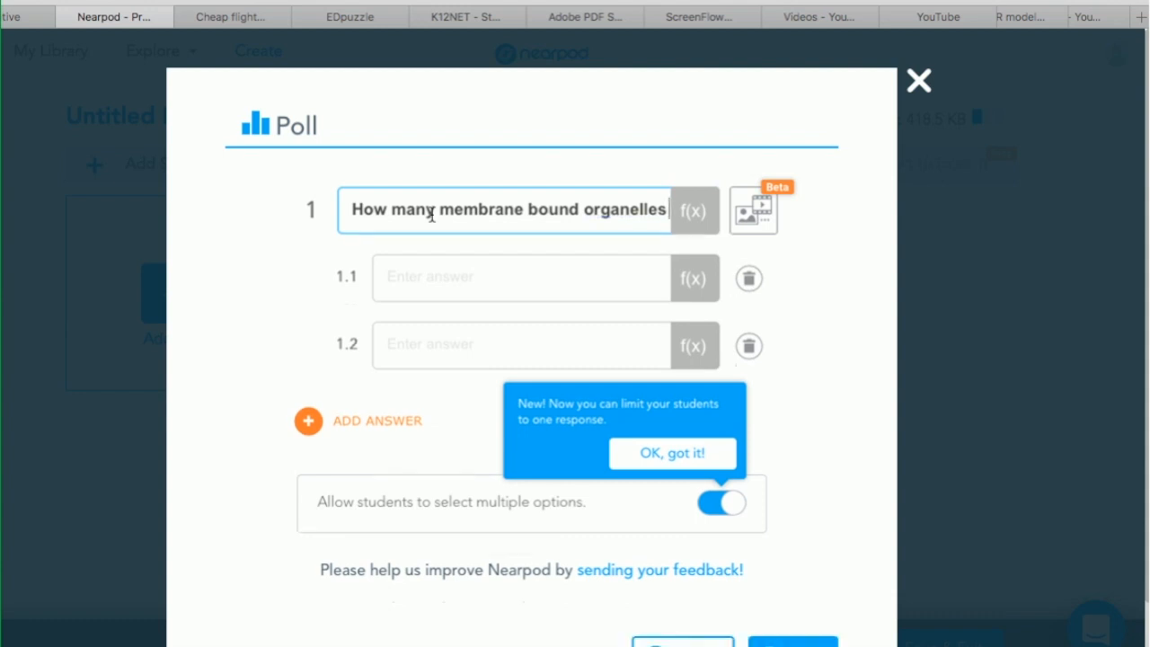
text(are they)
key(BackSpace)
text(re )
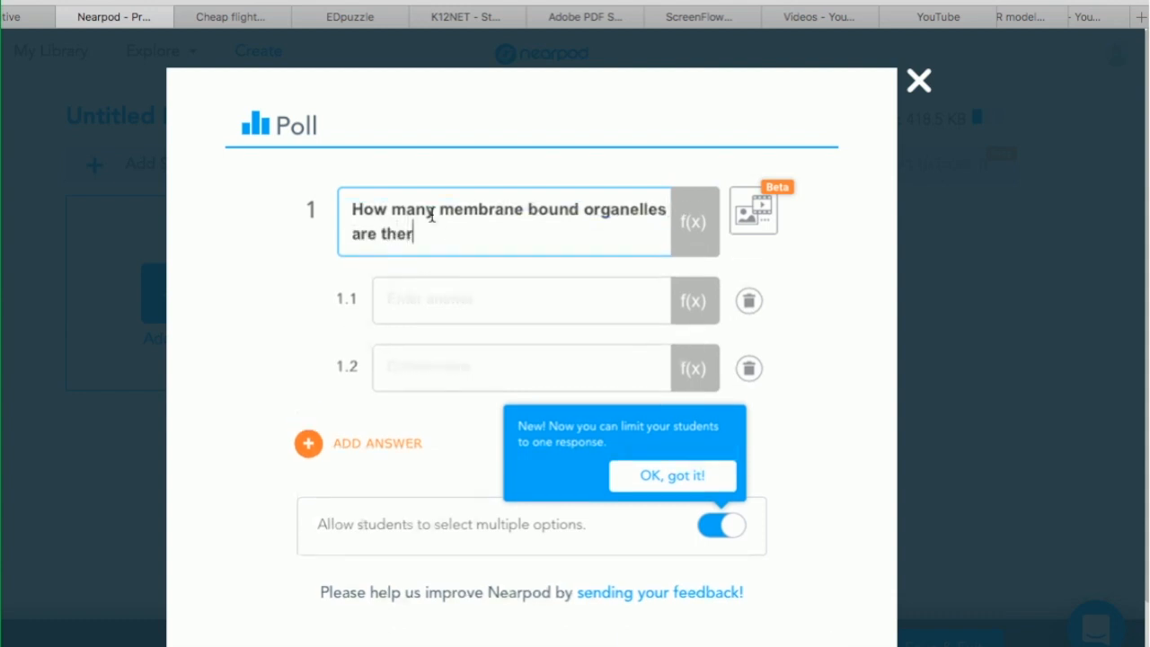
text(in an prok)
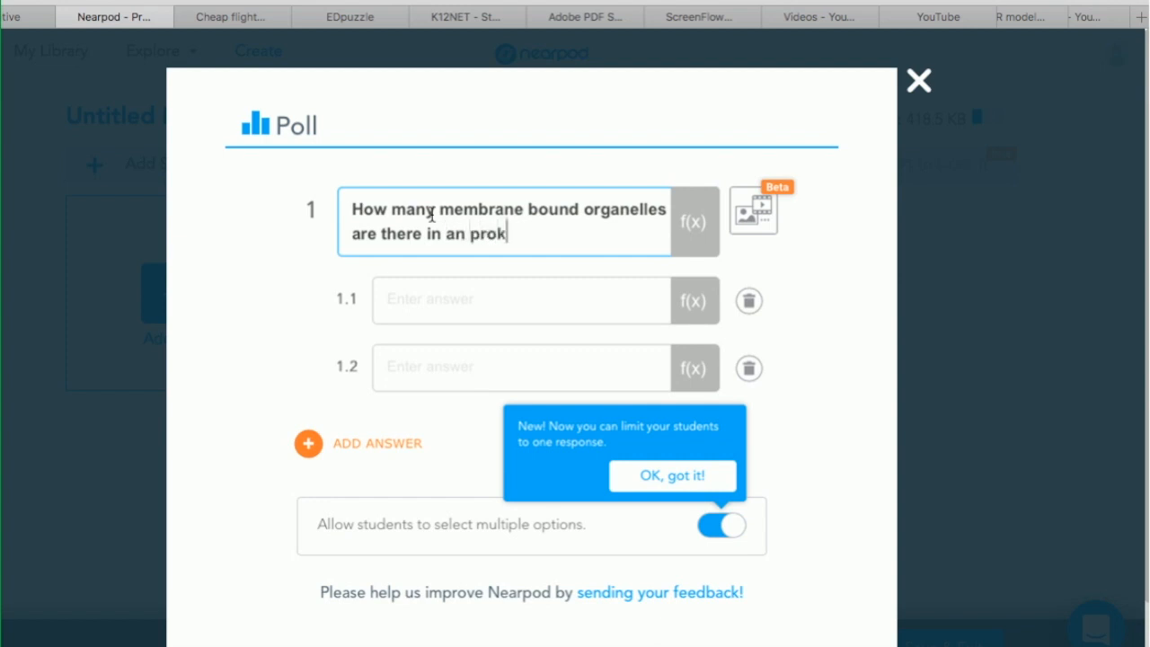
text(ay)
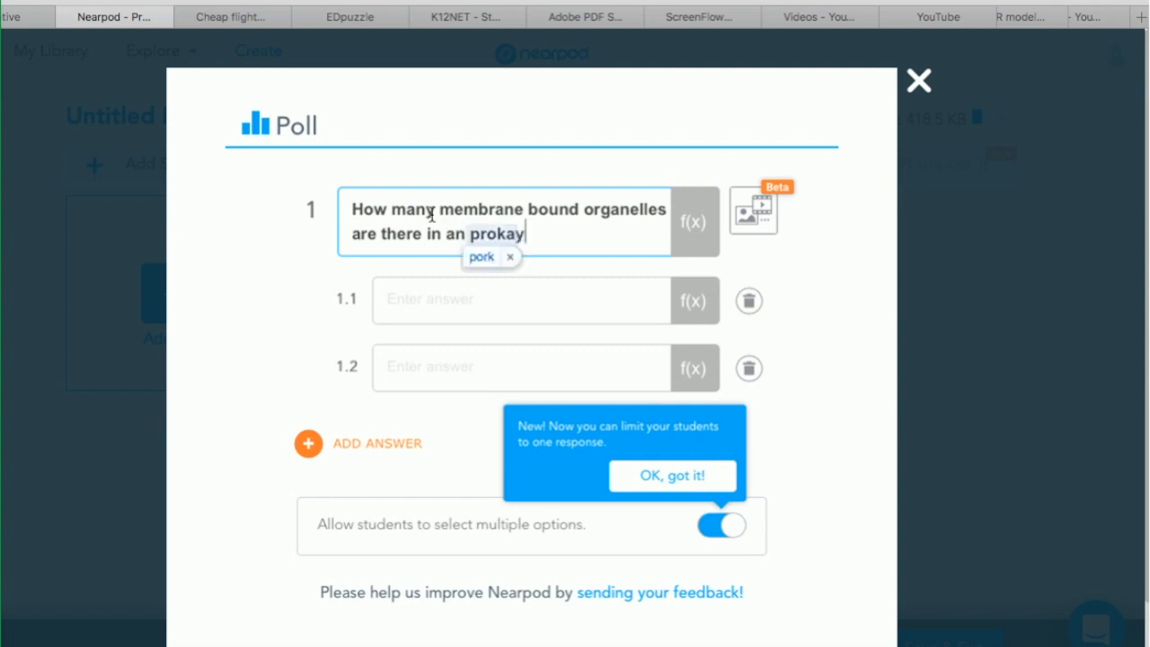
text(roy)
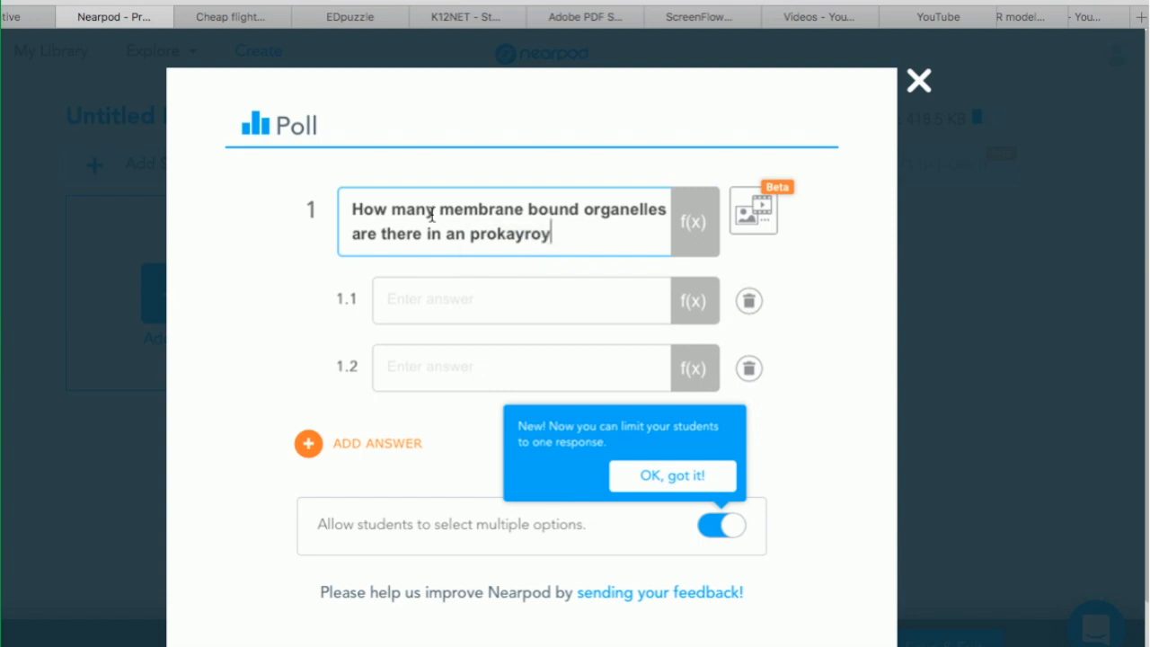
key(BackSpace)
key(BackSpace)
key(BackSpace)
key(BackSpace)
key(BackSpace)
text(aryotic cell)
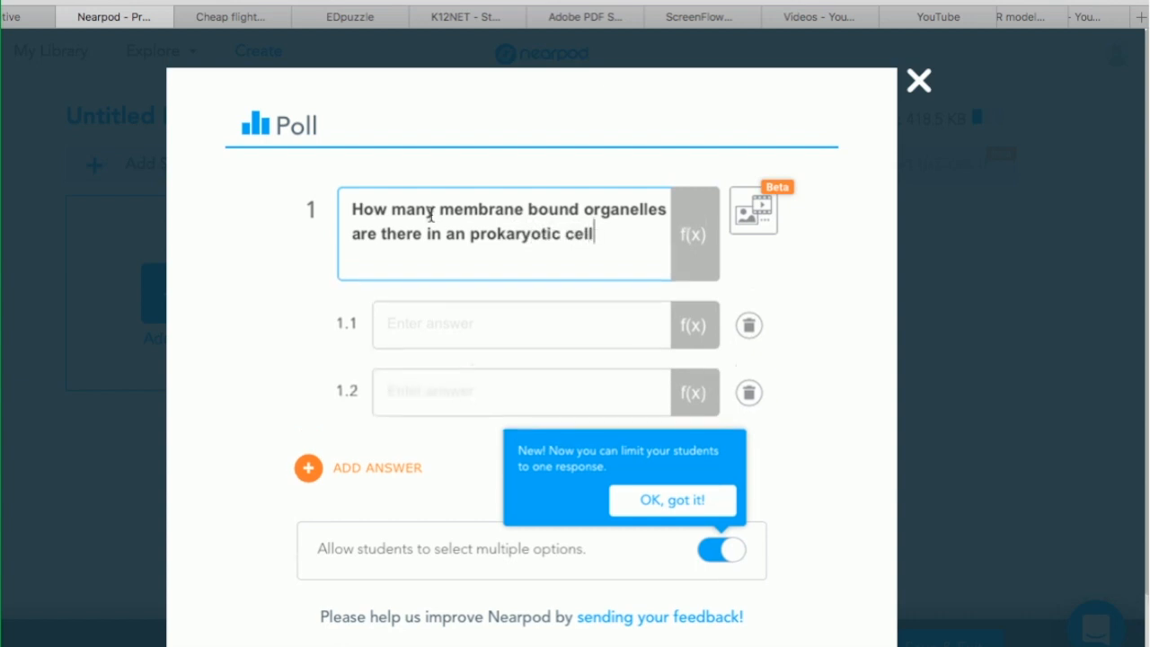
Give the poll question four answer options: 0, 1, 2 and 3
click(426, 308)
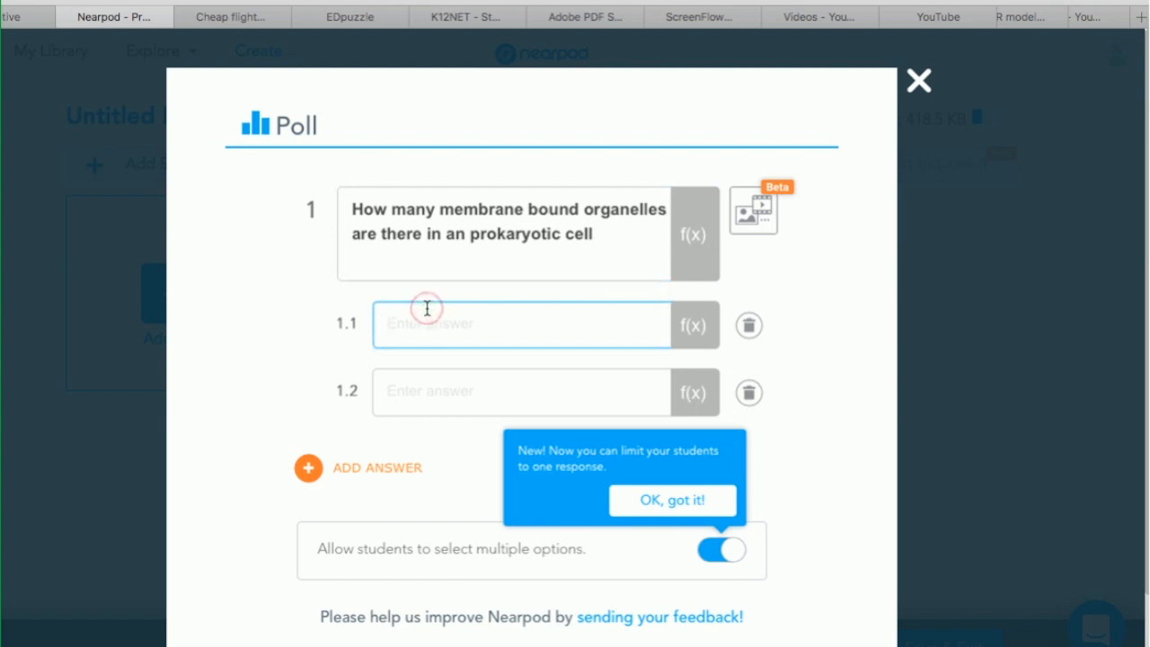
text(0)
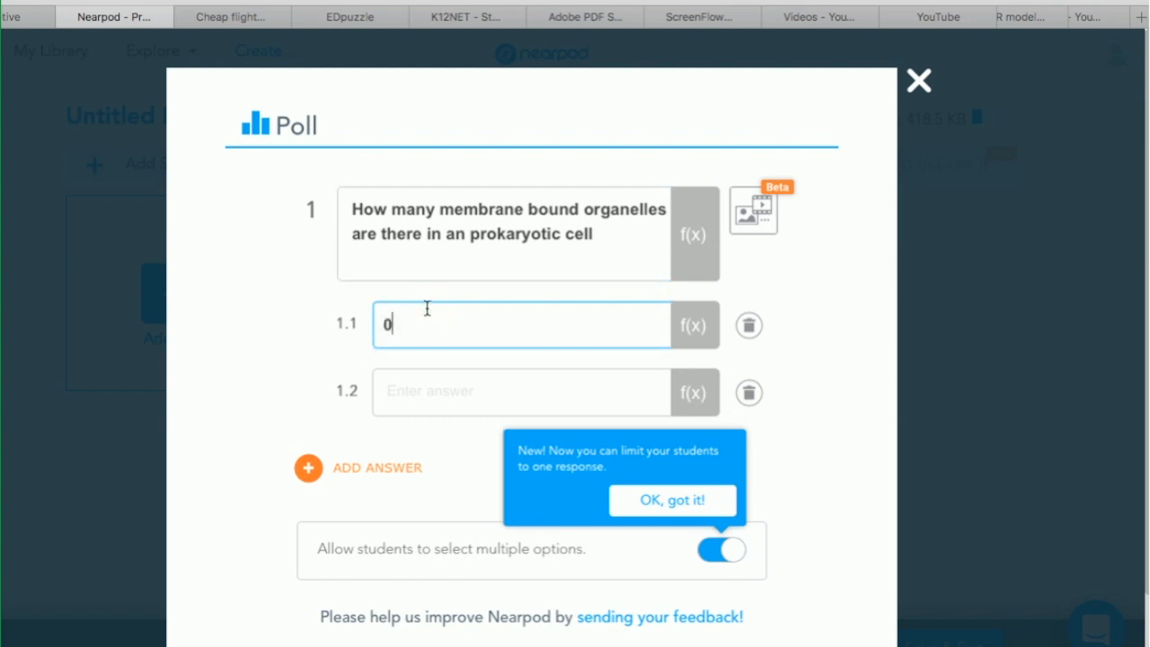
click(411, 399)
text(1)
click(308, 466)
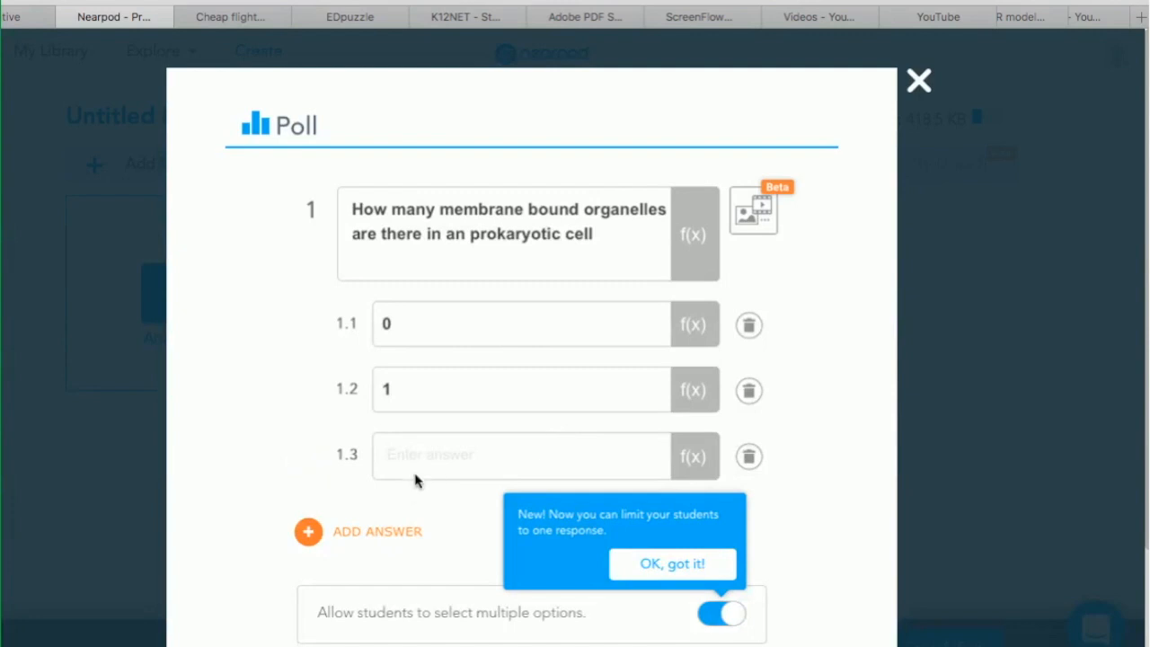
click(416, 463)
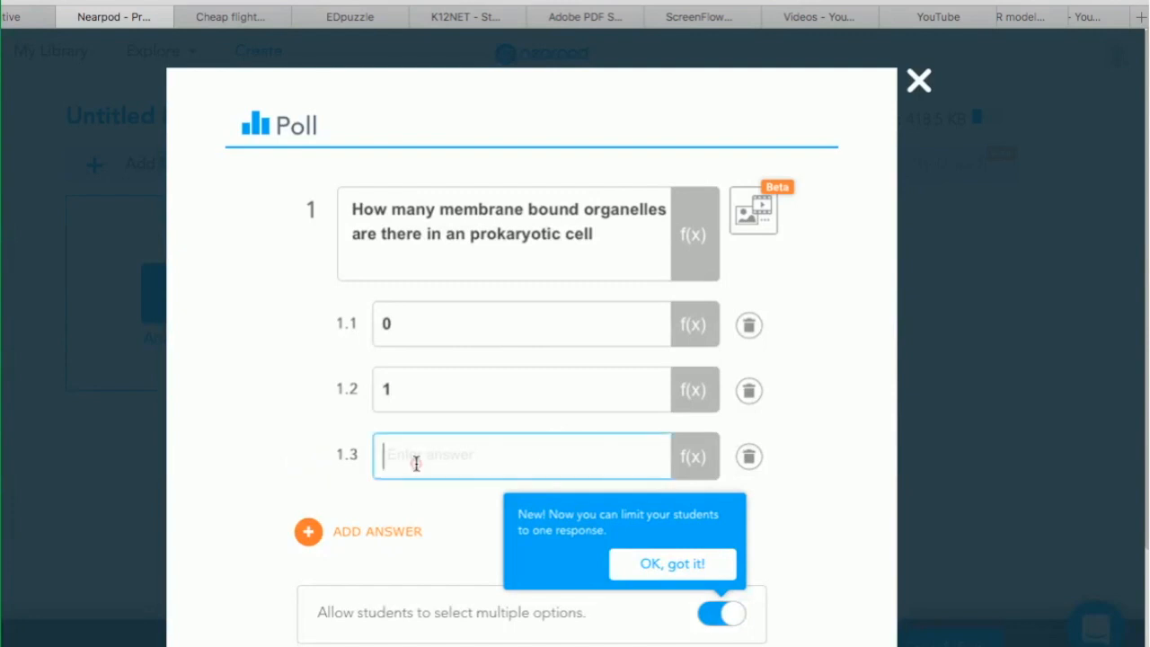
text(2)
click(351, 537)
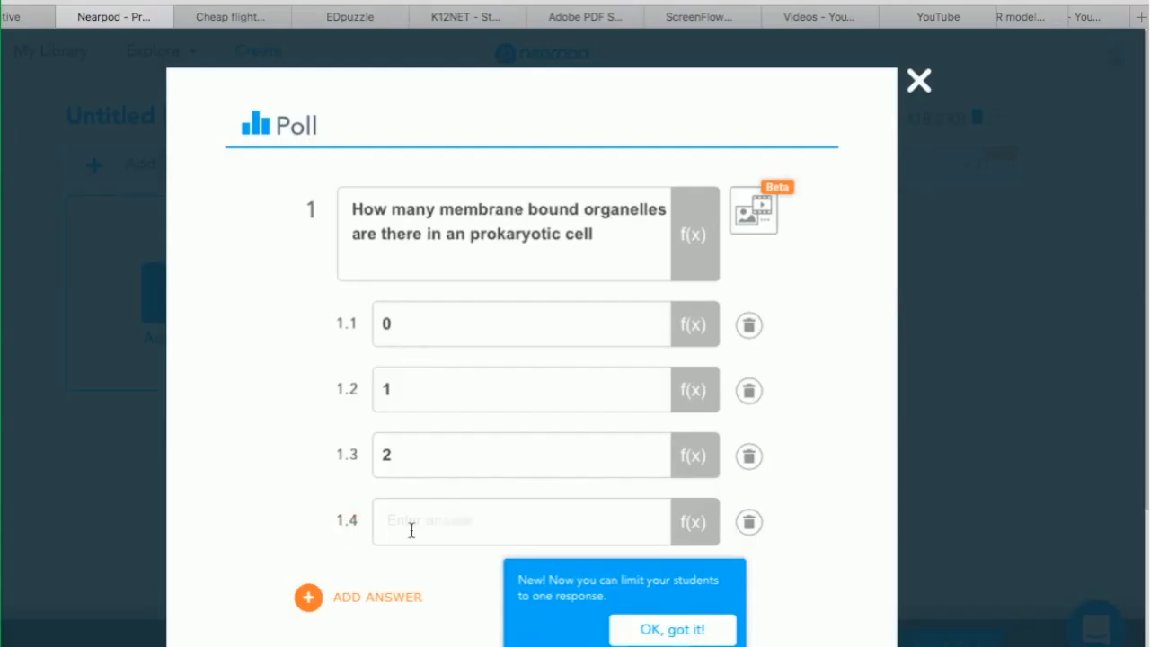
click(412, 530)
text(3)
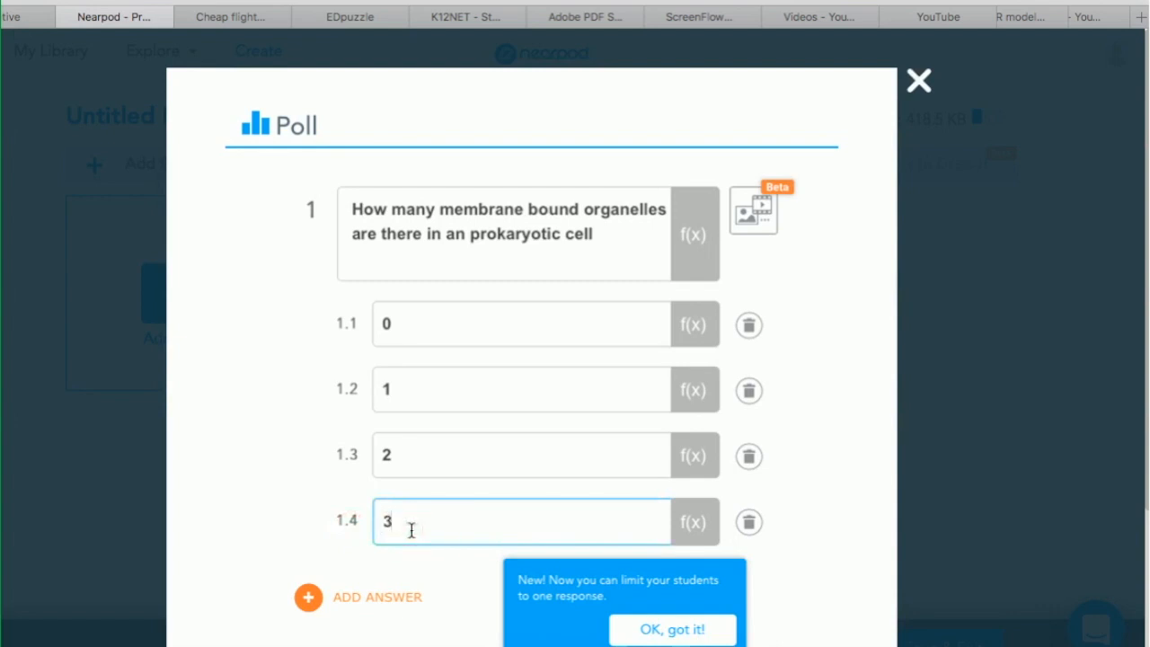
Disallow students from selecting multiple options in the poll and save it to the lesson
scroll(411, 530, down, 2)
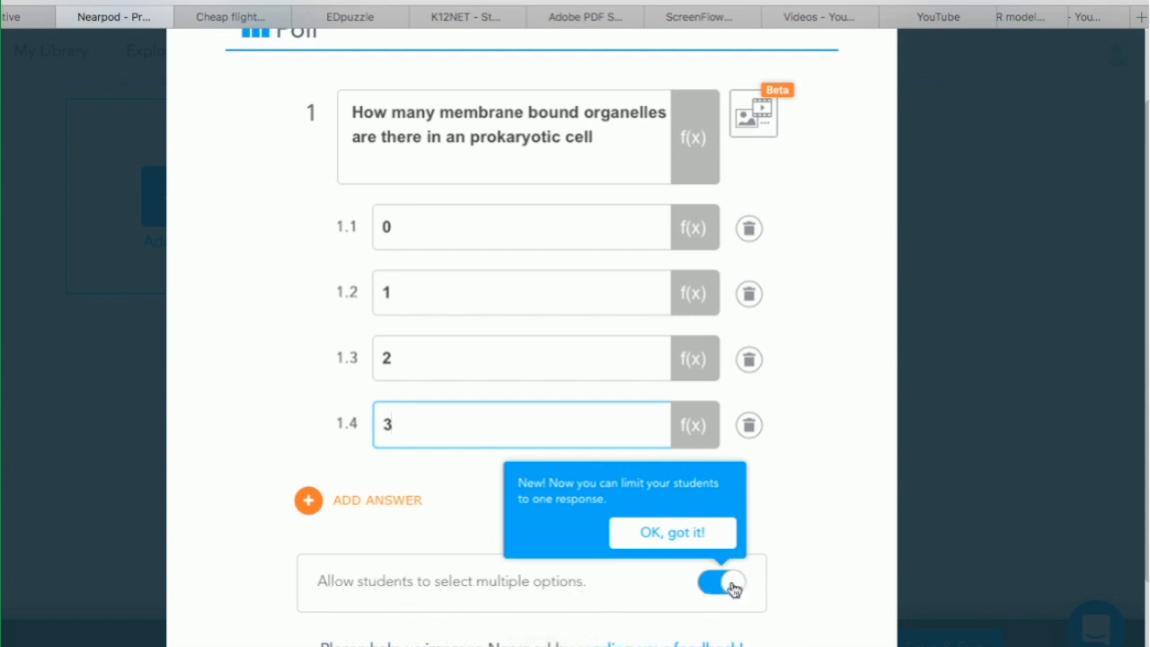
click(691, 537)
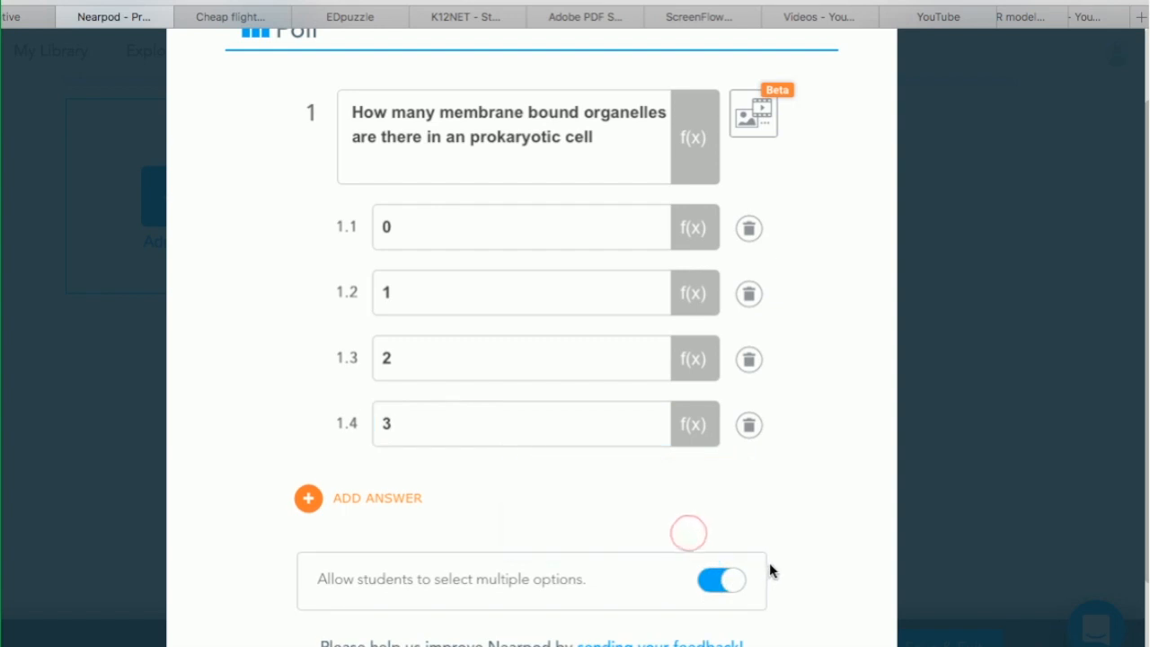
scroll(770, 562, down, 3)
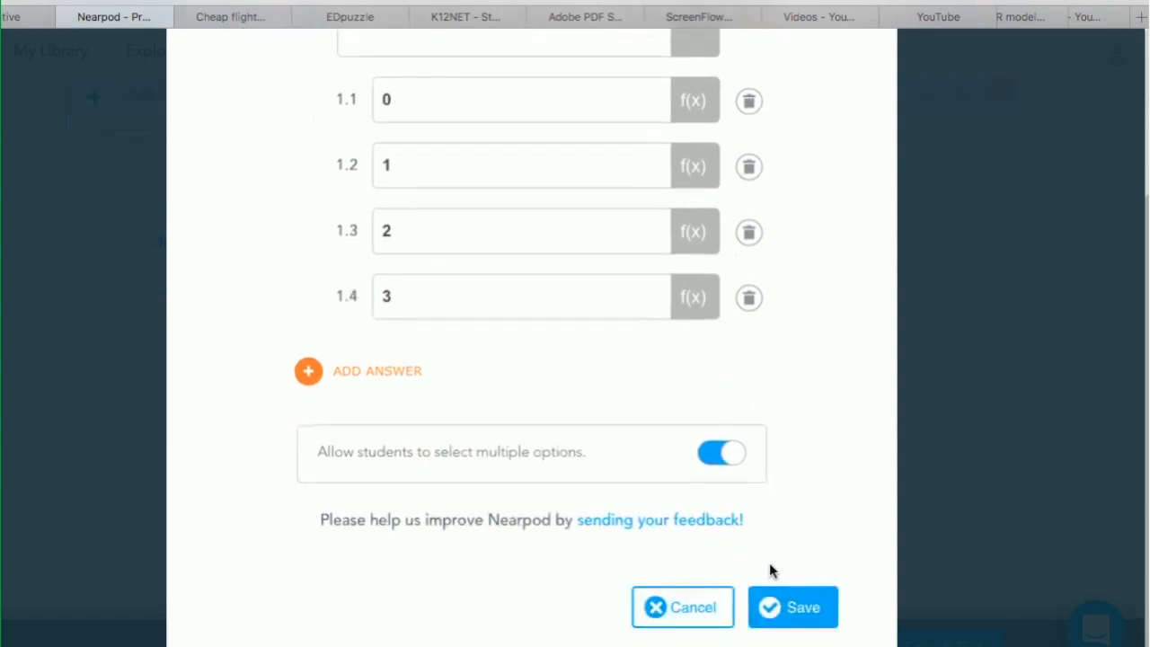
click(724, 456)
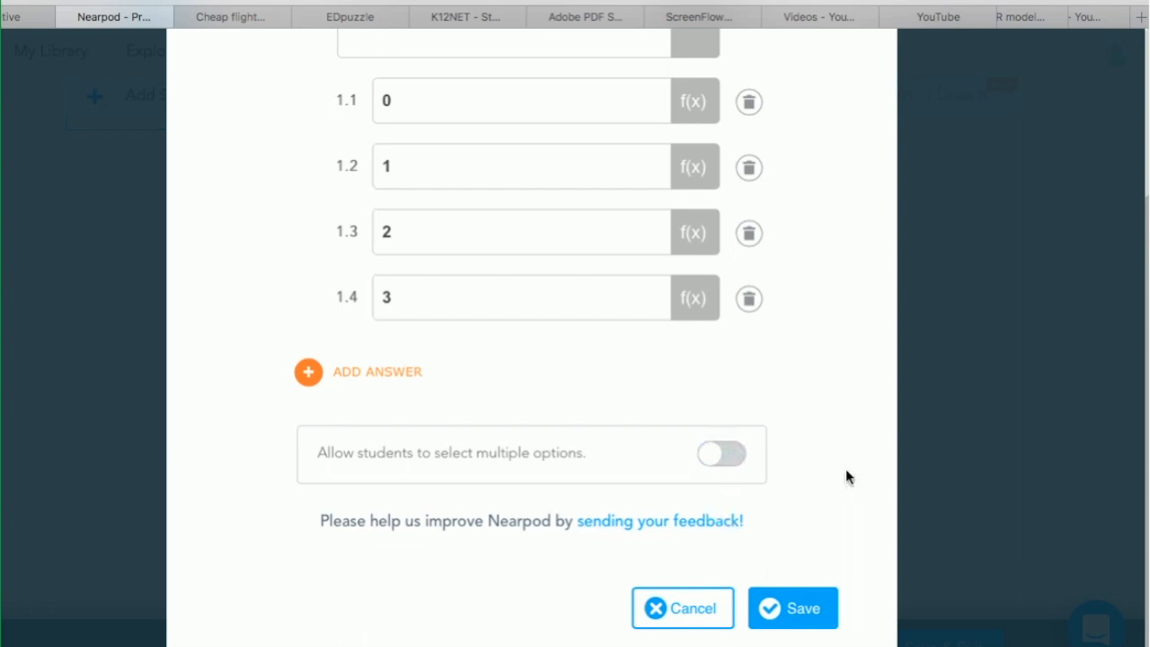
click(717, 459)
click(719, 457)
click(796, 611)
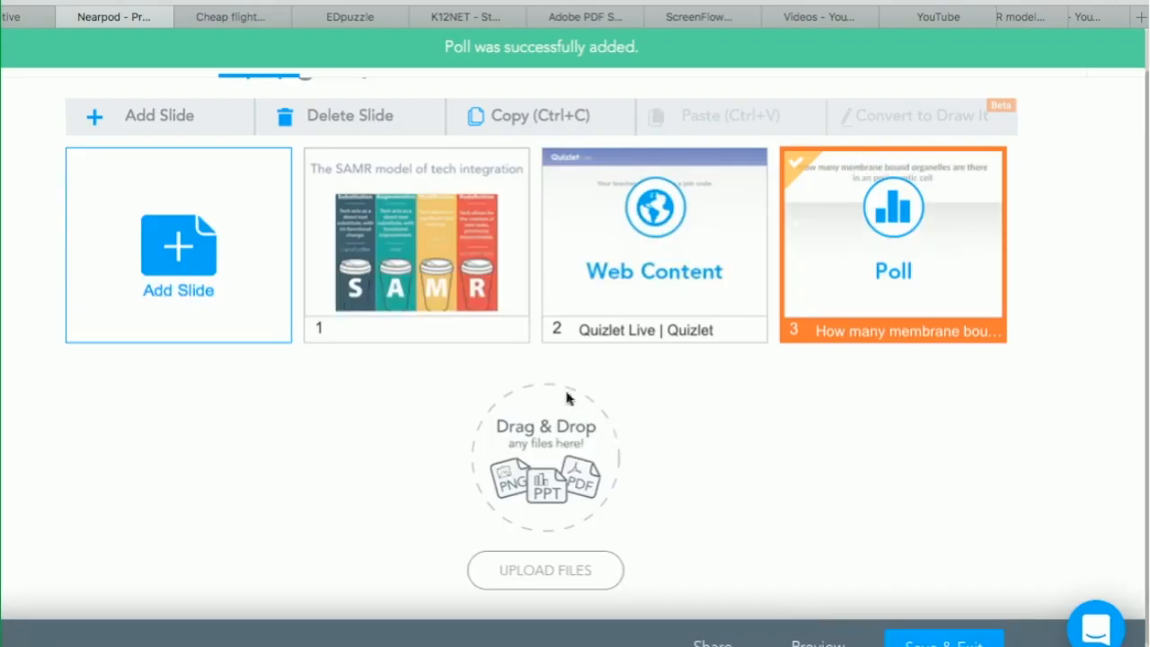
Add a Draw It activity with the question "Draw an animal cell, label their key organelles and list their functions"
click(177, 256)
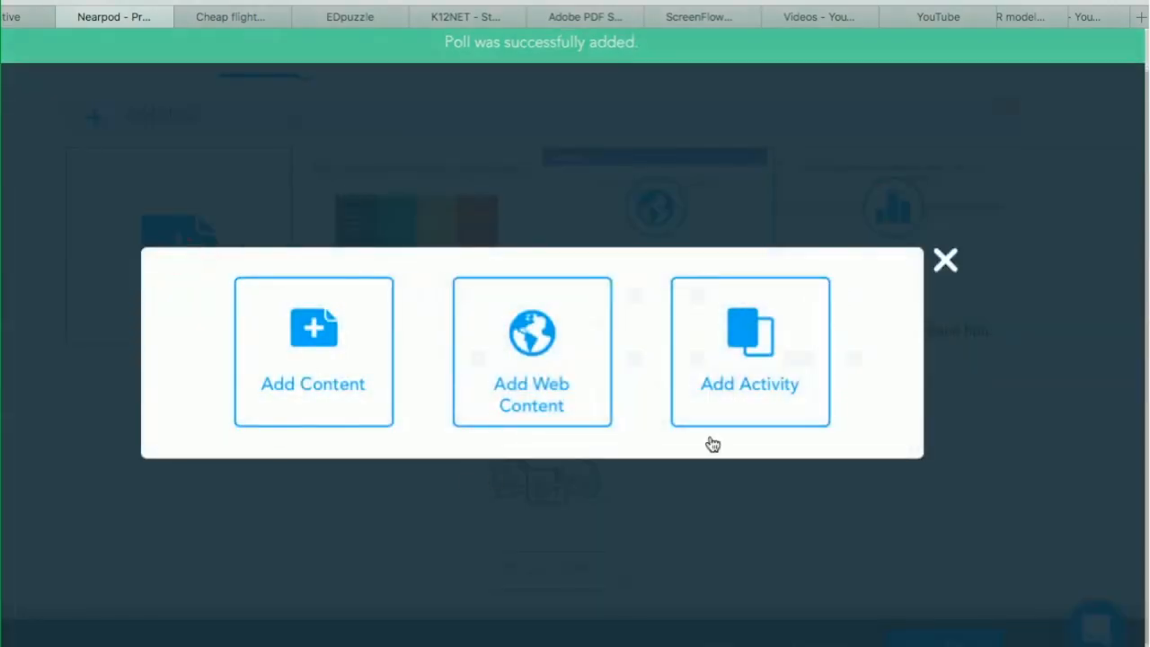
click(764, 396)
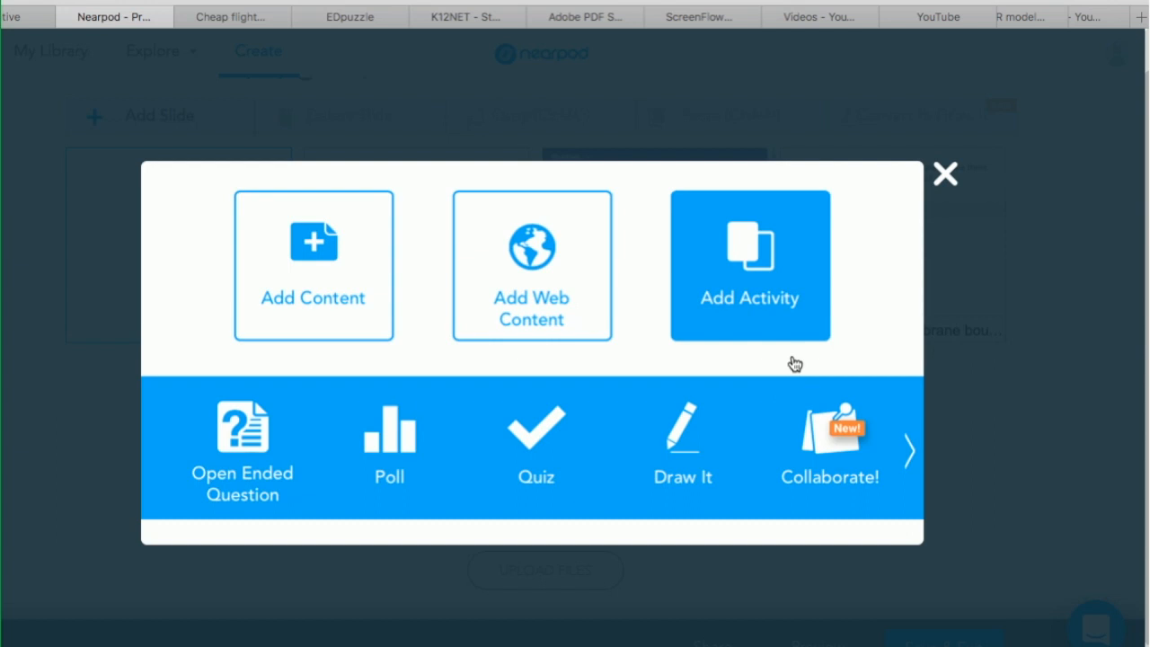
click(685, 449)
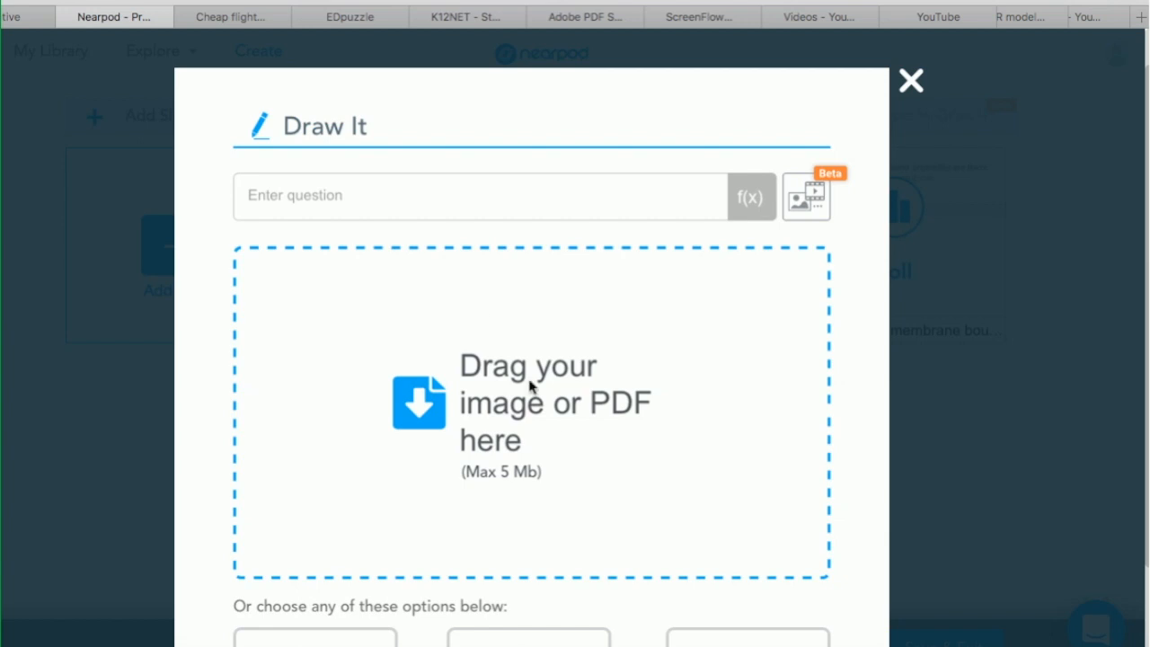
click(419, 192)
text(Dra)
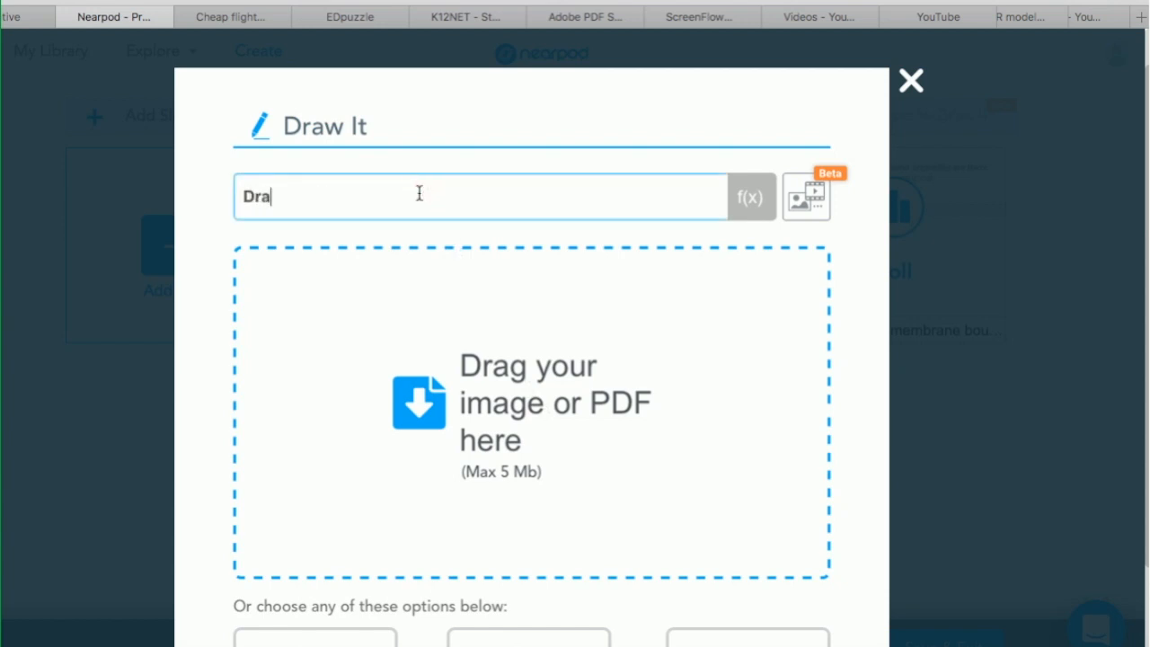
text(w an animal cell and )
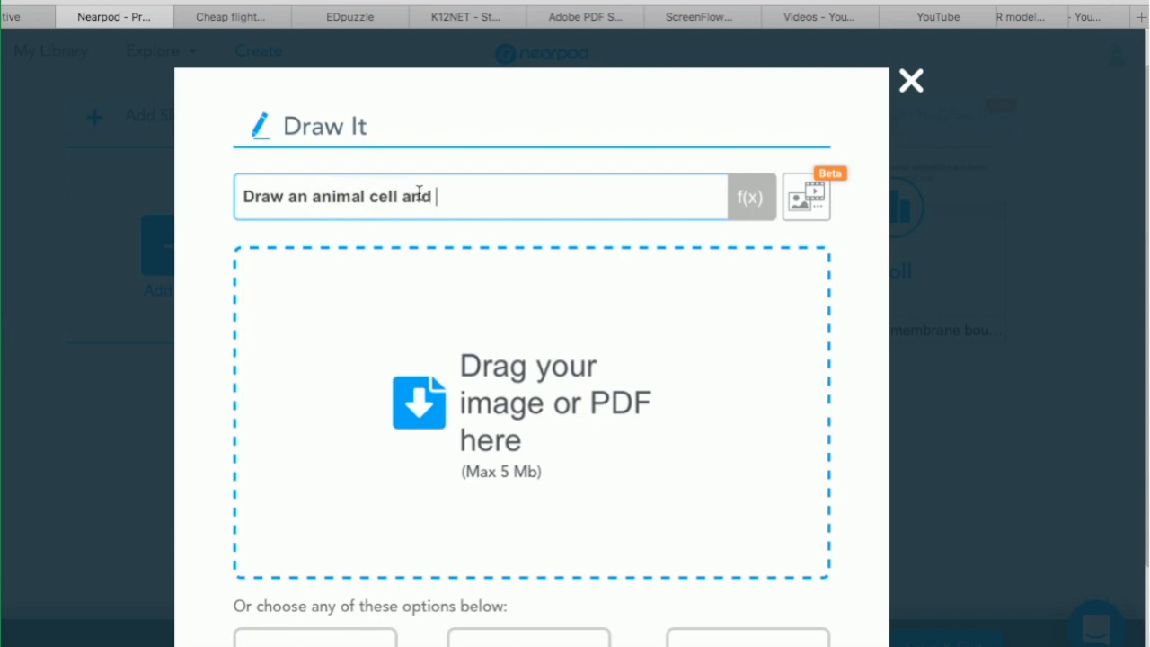
text(la)
key(BackSpace)
key(BackSpace)
key(BackSpace)
key(BackSpace)
key(BackSpace)
key(BackSpace)
key(BackSpace)
text(, label their key organn)
key(BackSpace)
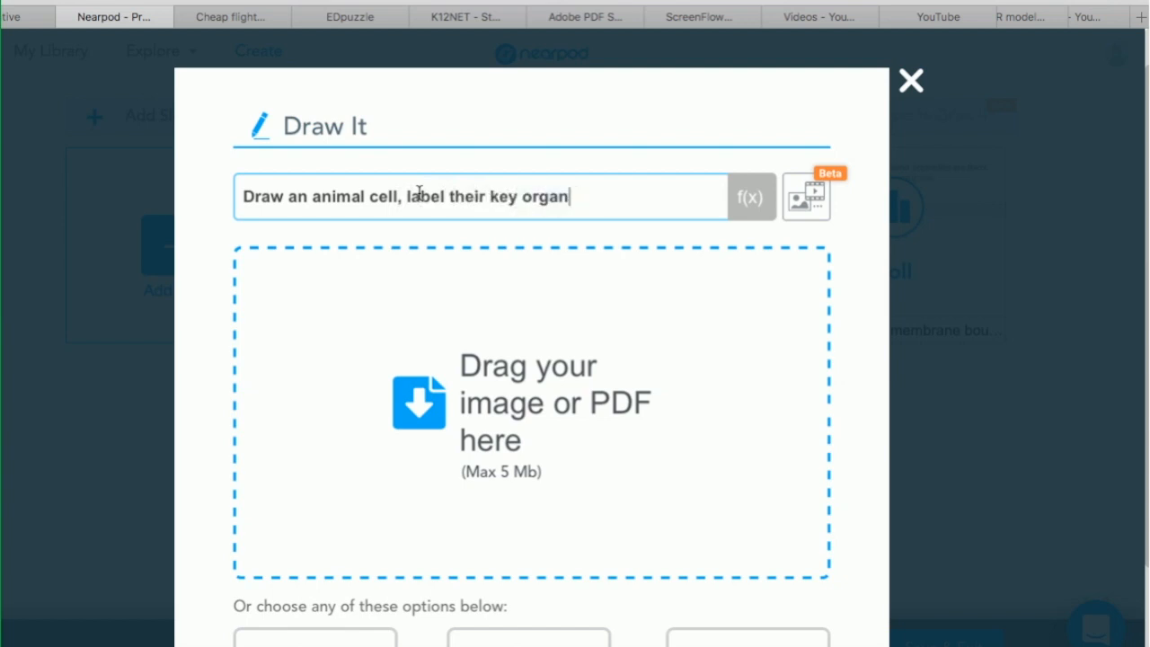
text(elles and )
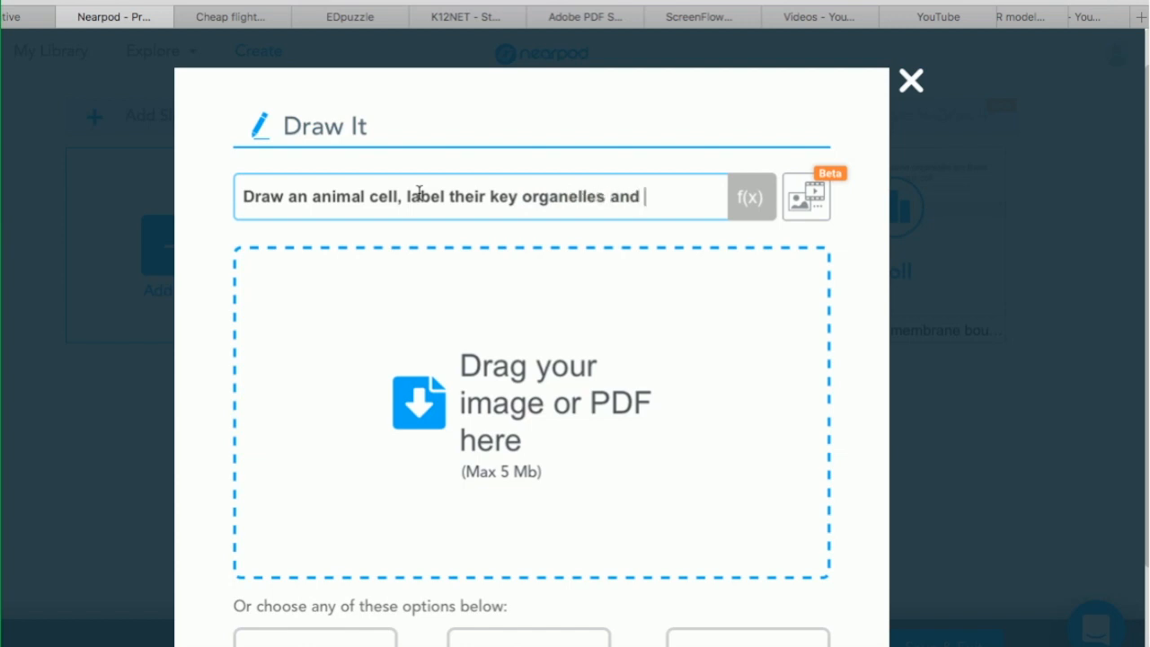
text(list their functions)
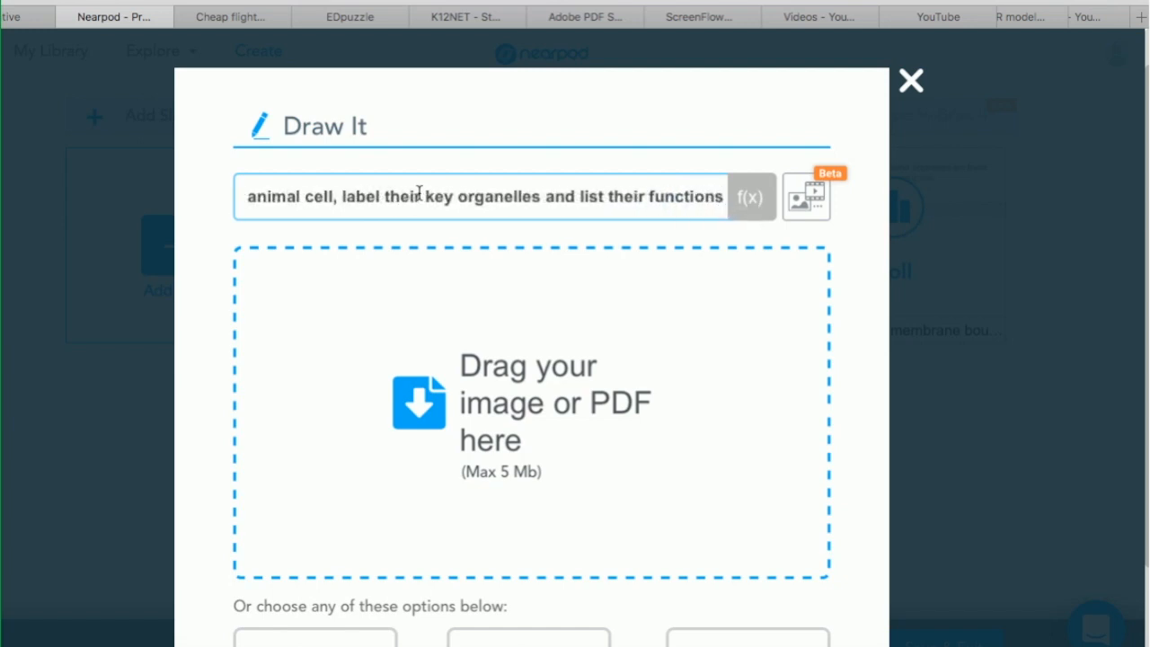
Review the media types that can be attached to the question, and save the Draw It activity to the lesson without an attachment
click(820, 199)
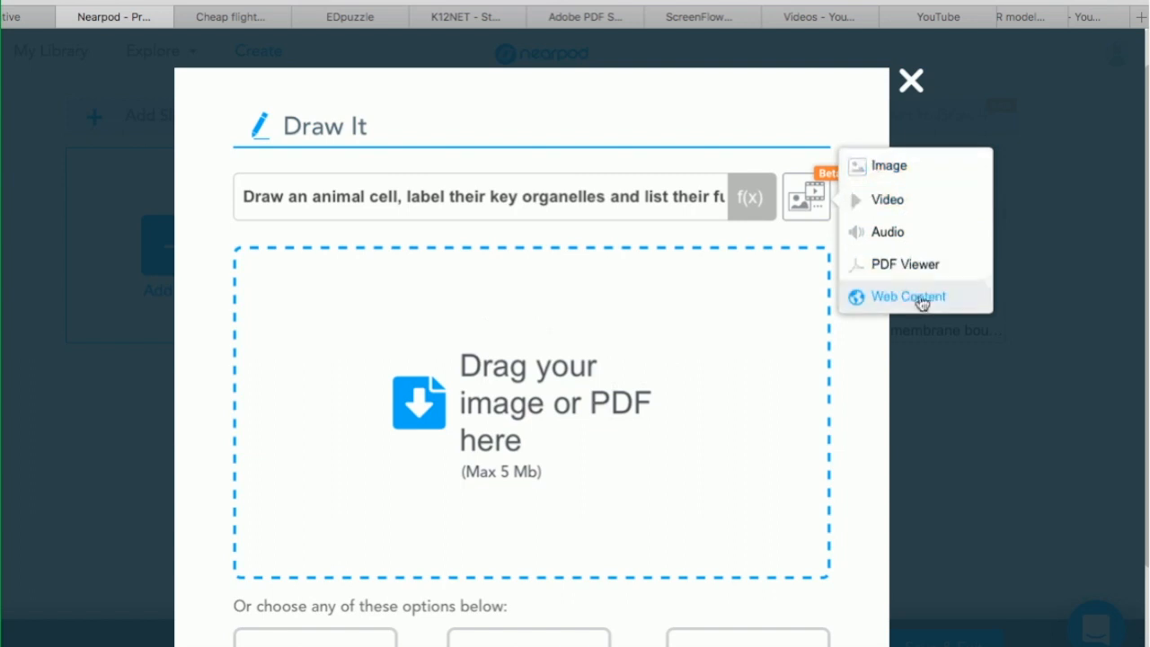
click(695, 444)
scroll(696, 442, down, 1)
scroll(697, 444, down, 2)
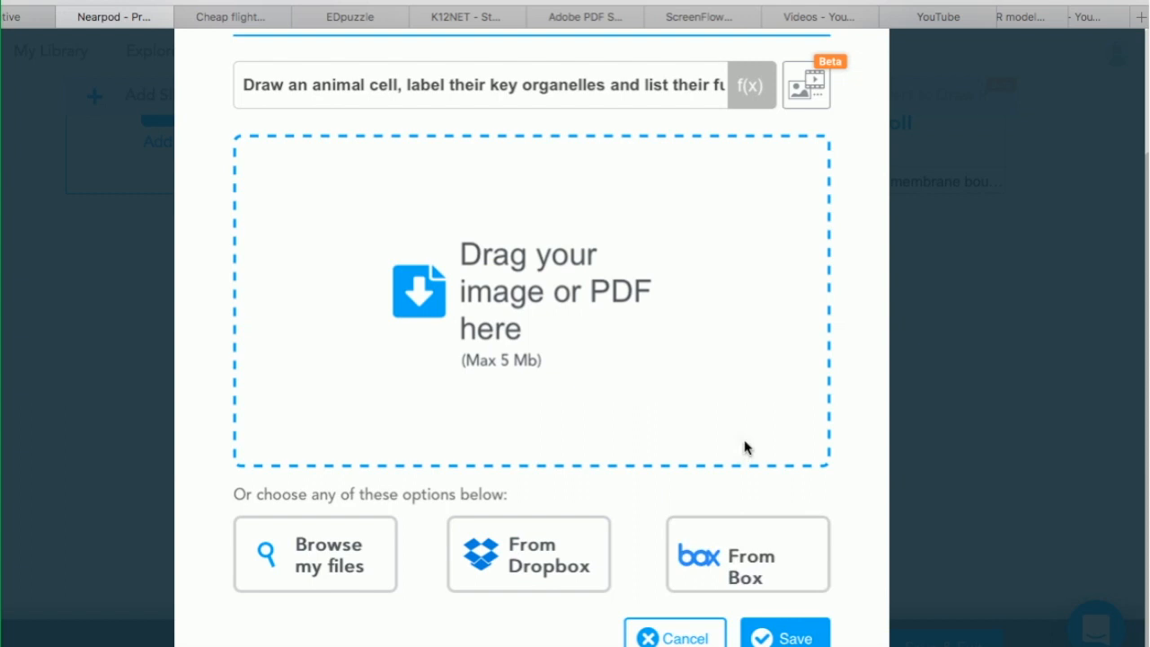
scroll(744, 447, down, 1)
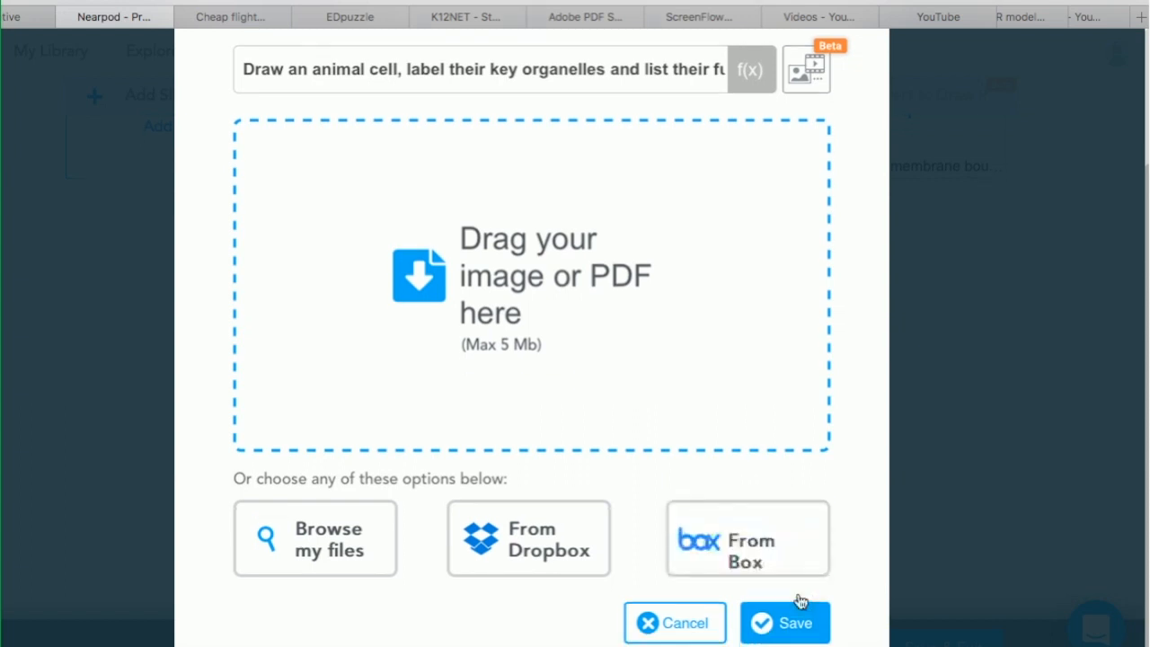
click(801, 634)
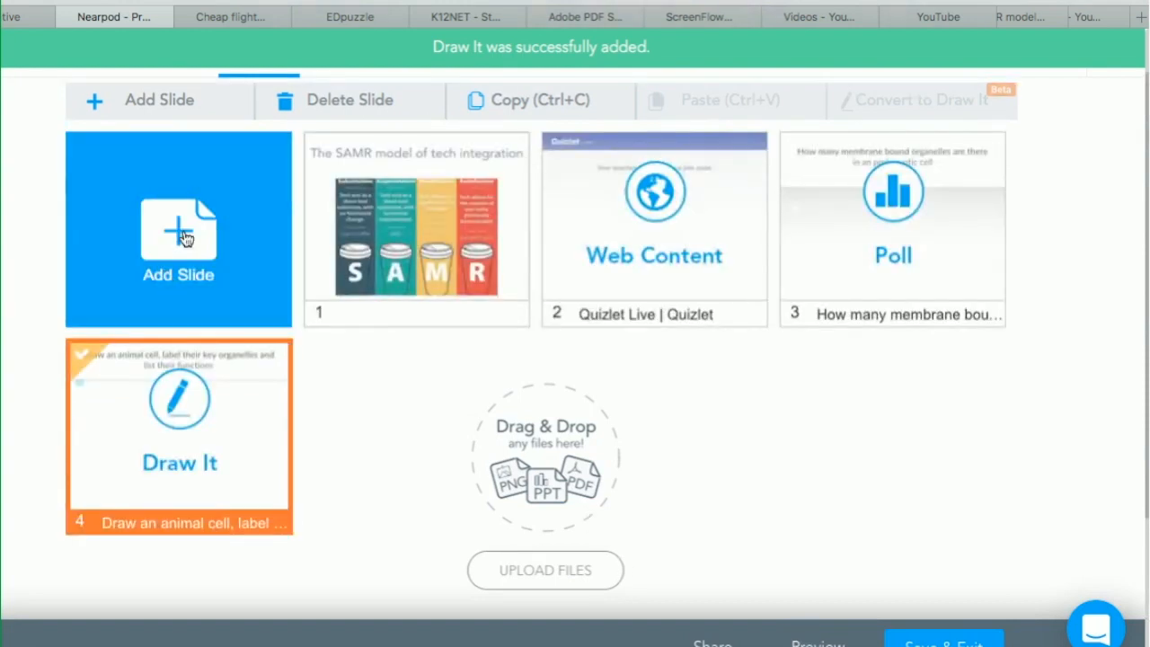
Add a Fill in the Blanks activity that uses the plain white text style with black lettering
click(184, 235)
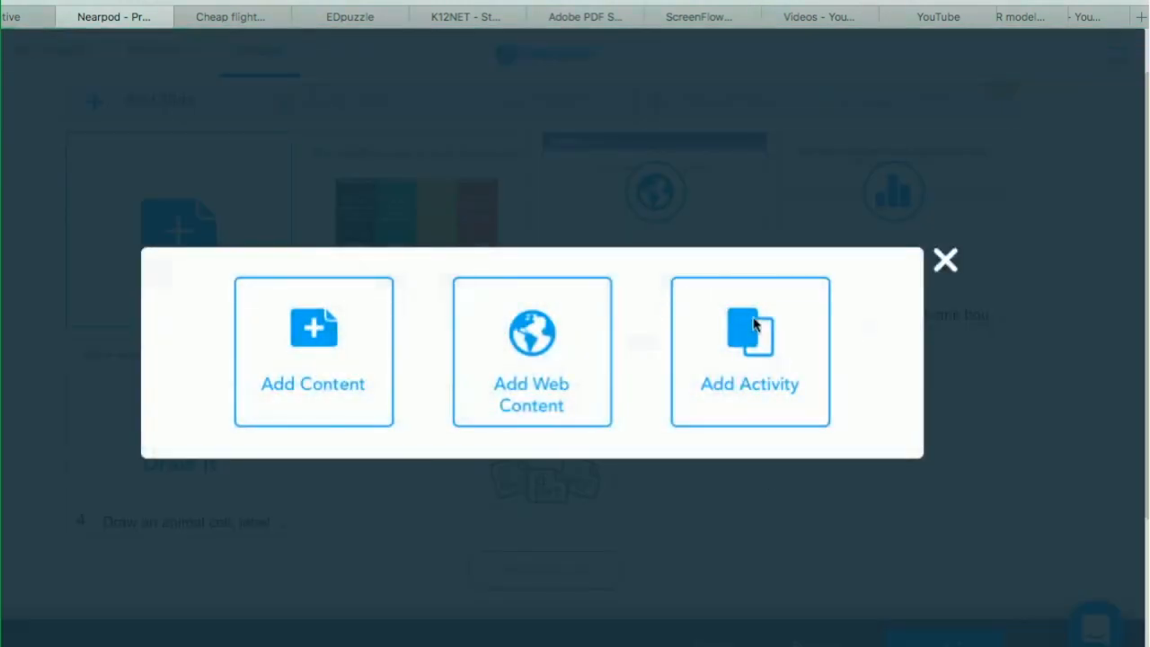
click(754, 326)
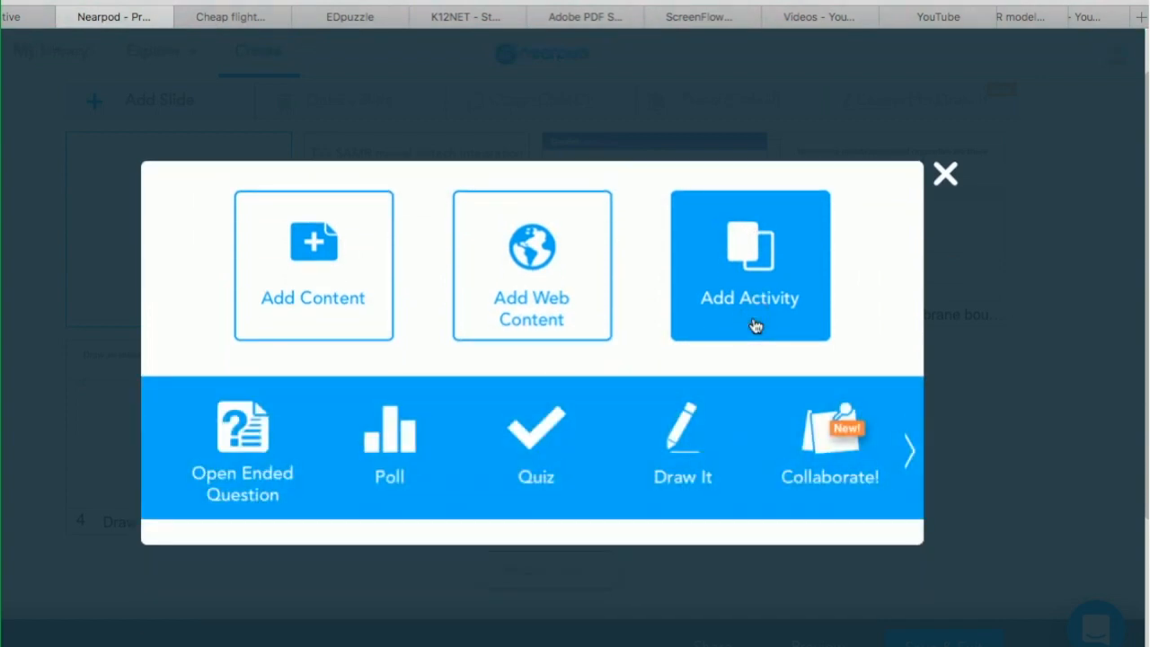
click(910, 454)
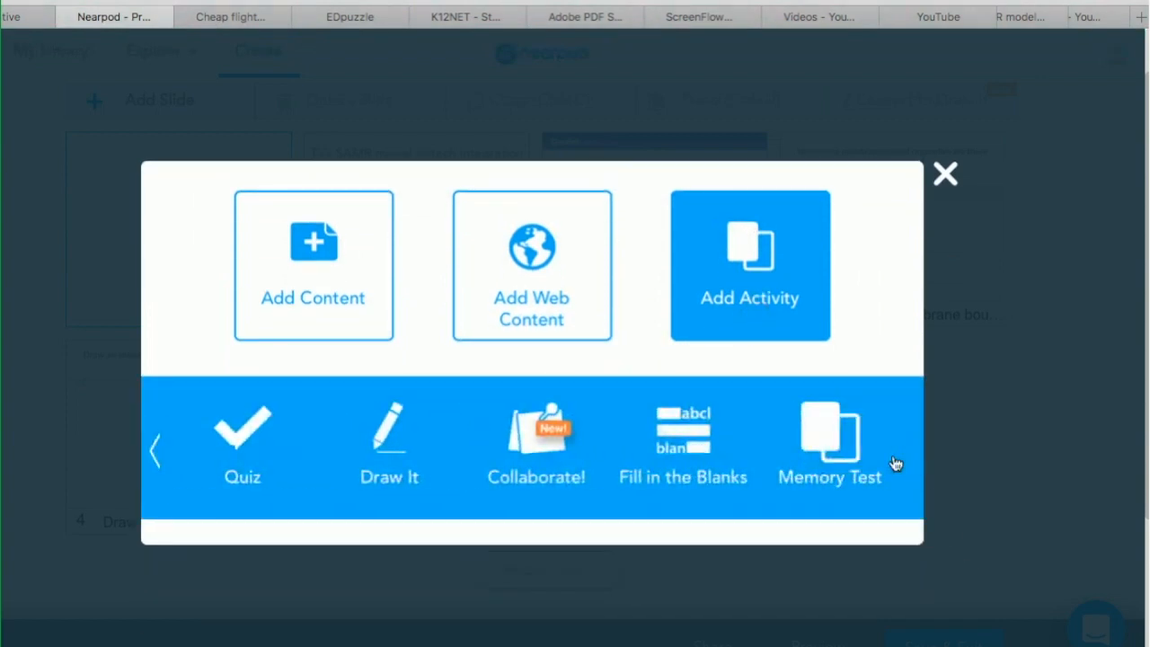
click(683, 430)
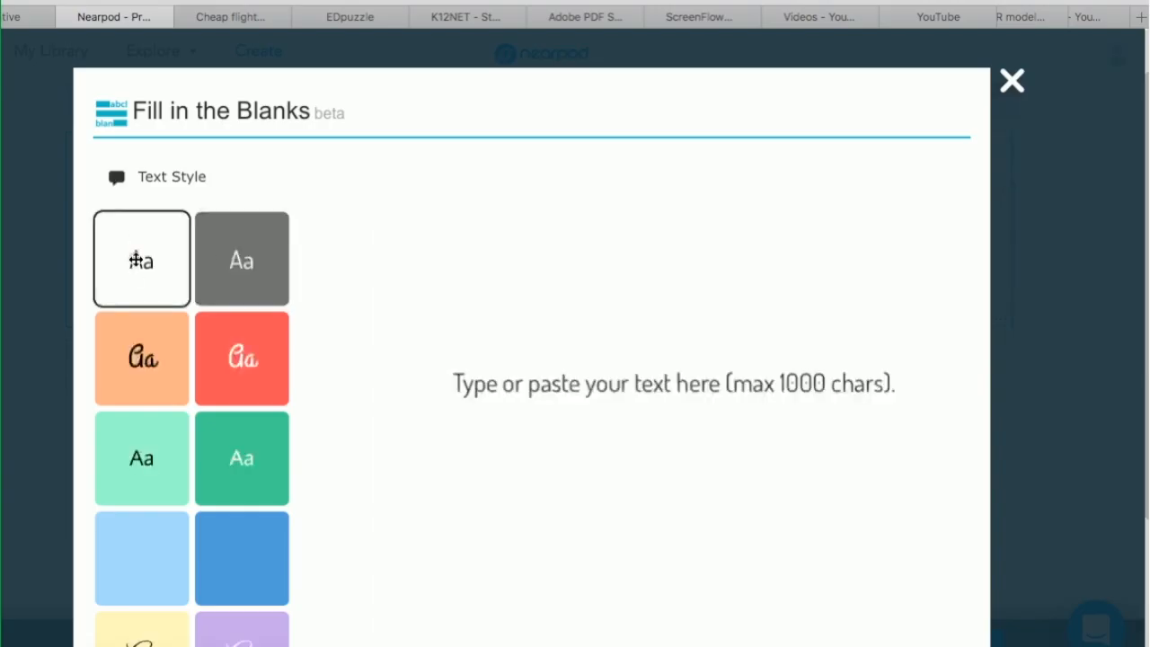
click(137, 259)
click(569, 385)
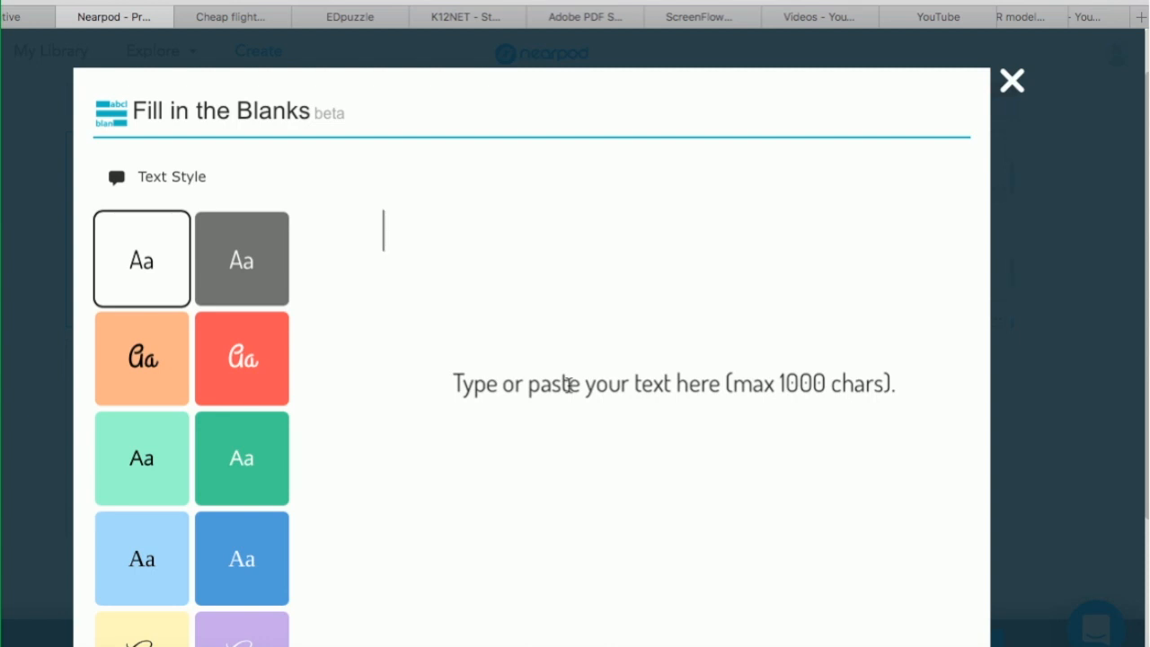
text(A cell i)
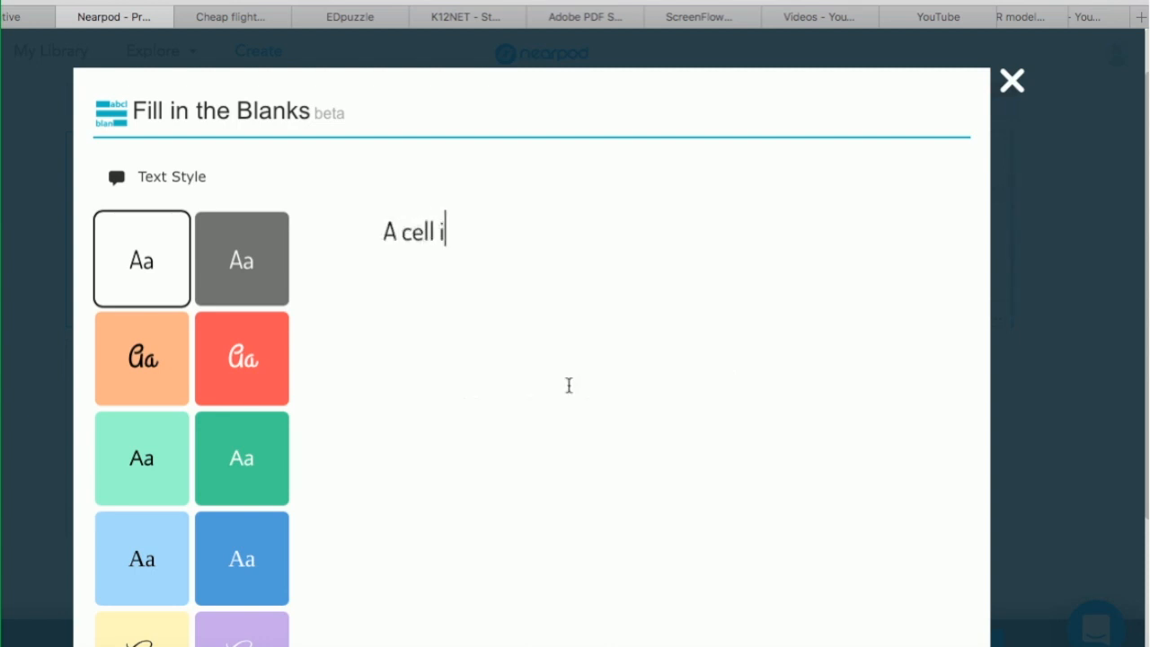
key(BackSpace)
key(BackSpace)
key(BackSpace)
key(BackSpace)
key(BackSpace)
key(BackSpace)
key(BackSpace)
key(BackSpace)
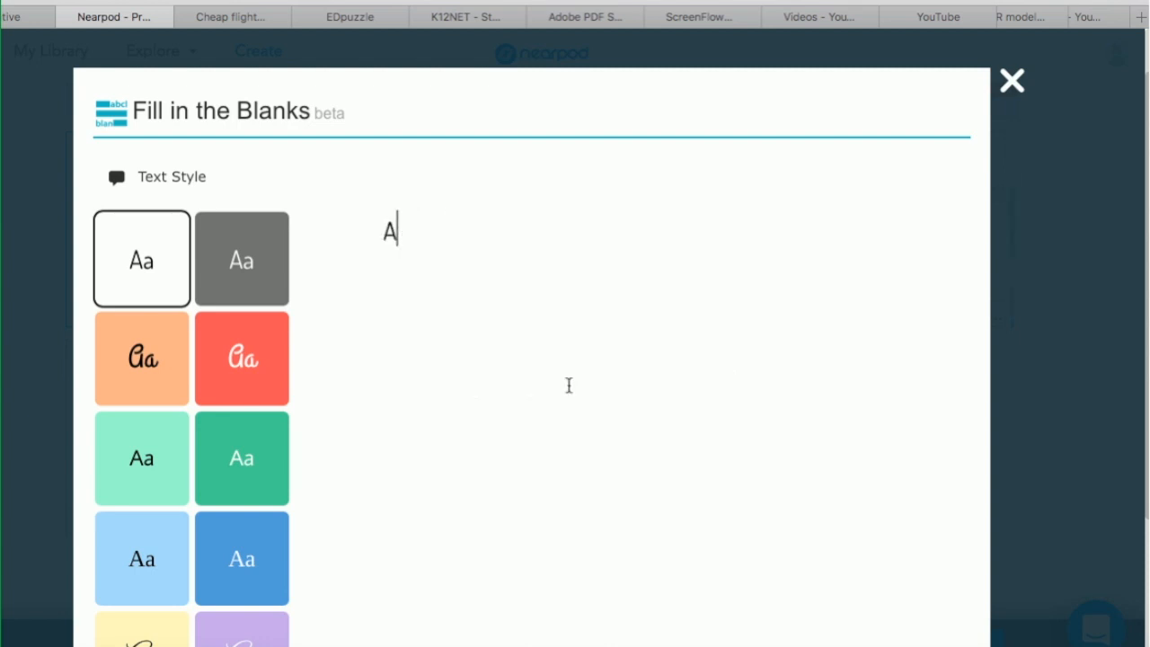
Enter the passage "There are 2 main types of cells. Plant cells have a cell wall, as well as chloroplast and a large central vacuole."
text(There are)
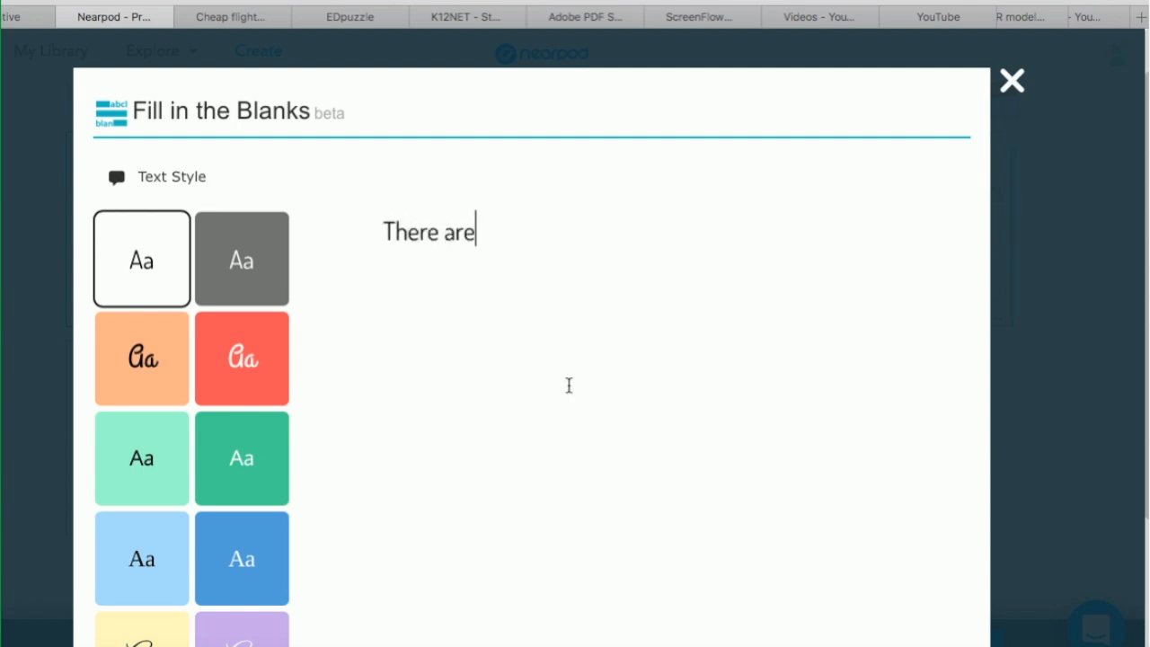
text( 2 main ty)
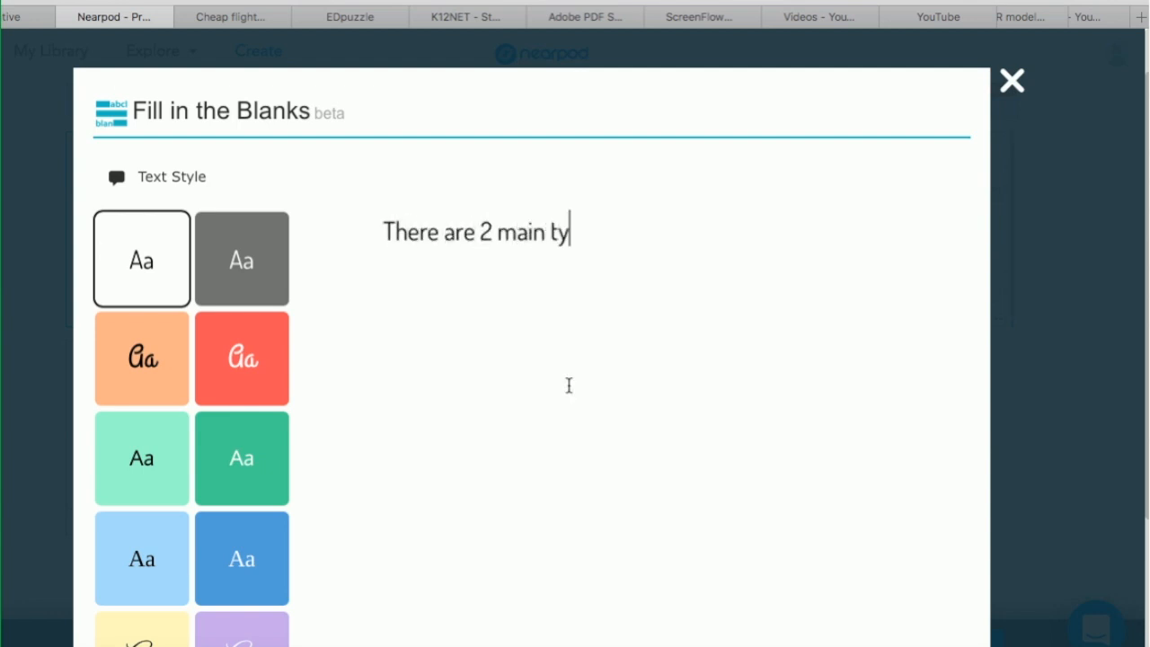
text(pes of cell)
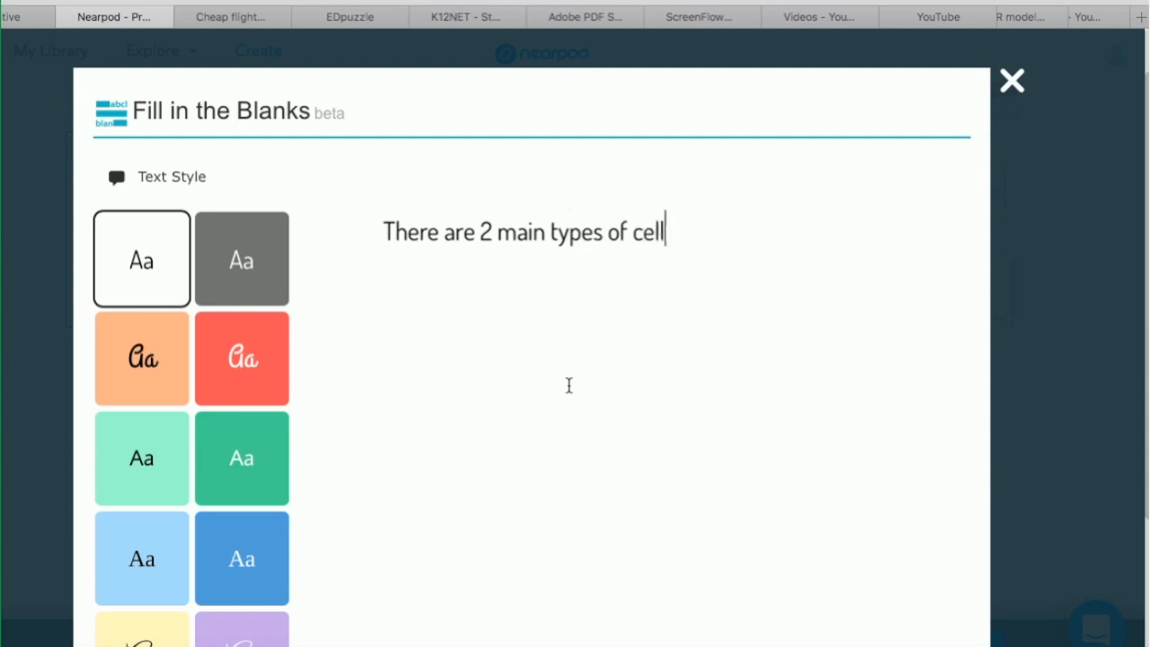
text(s. Plant cells have a cell wall)
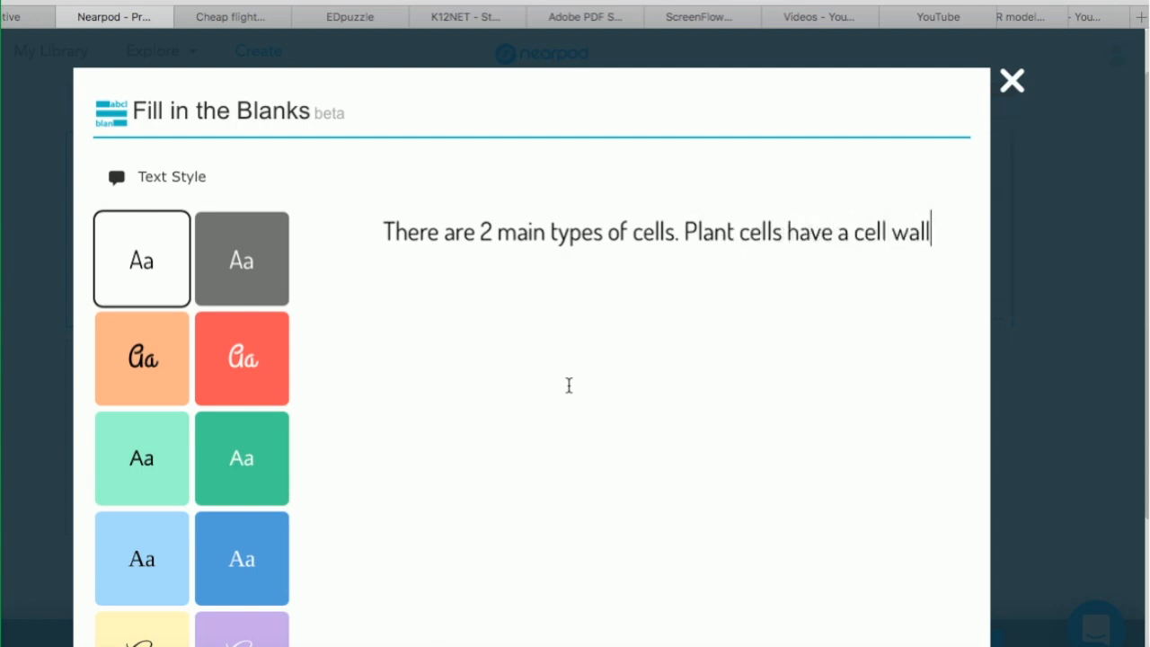
text(, as well a)
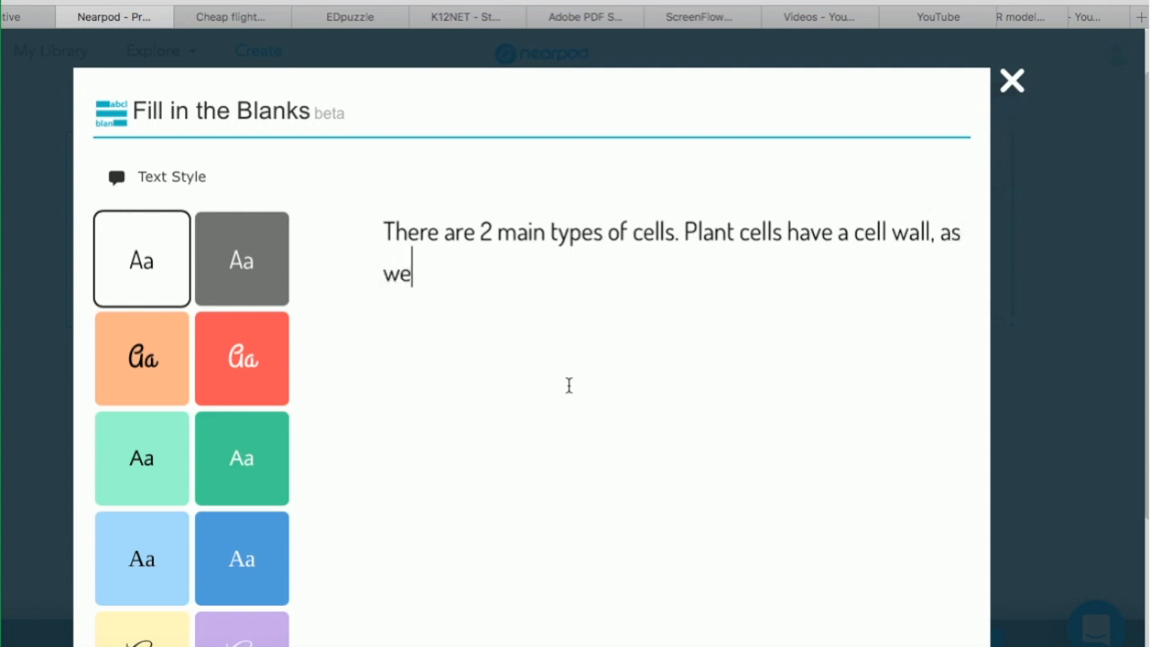
text(s )
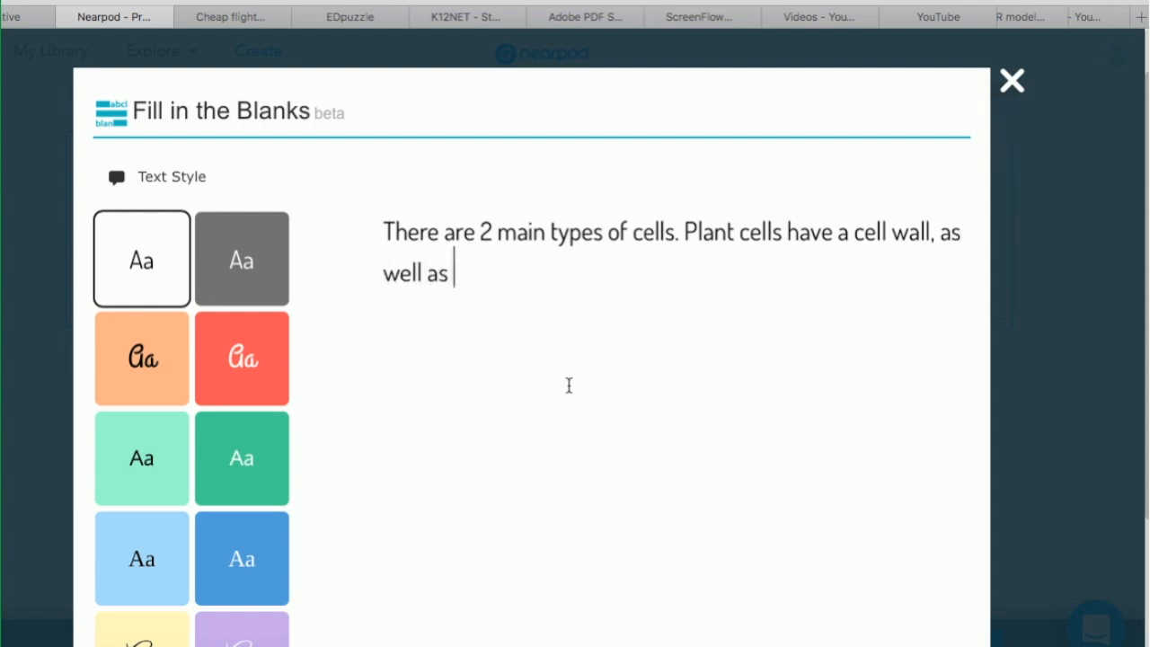
text(chlor)
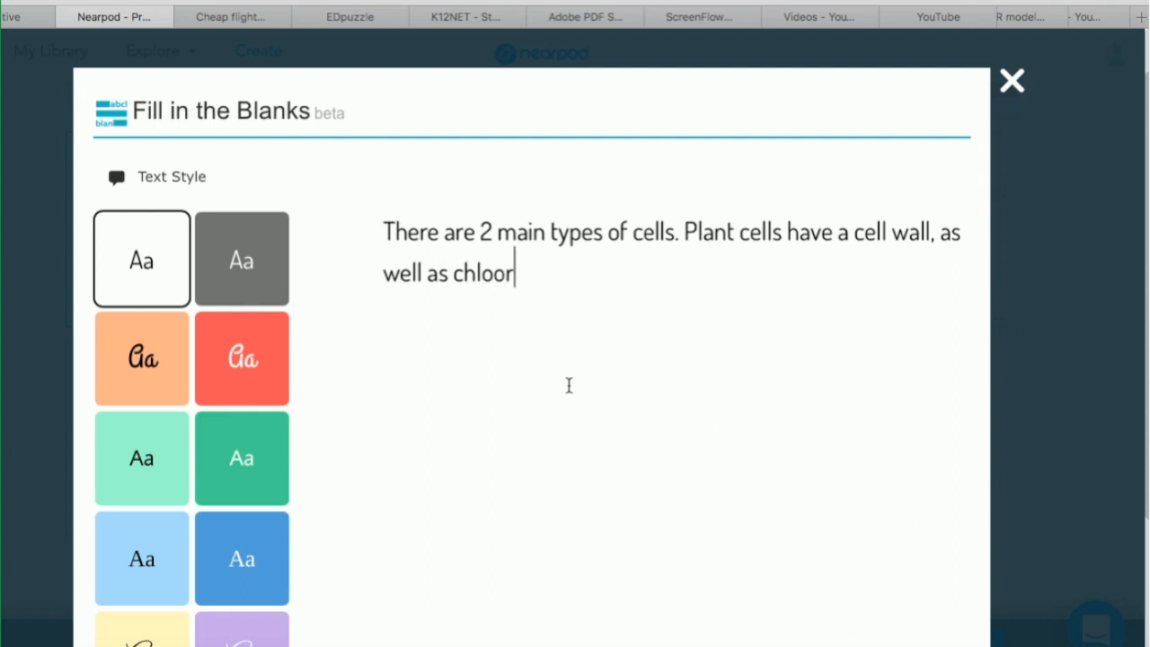
text(oplast a)
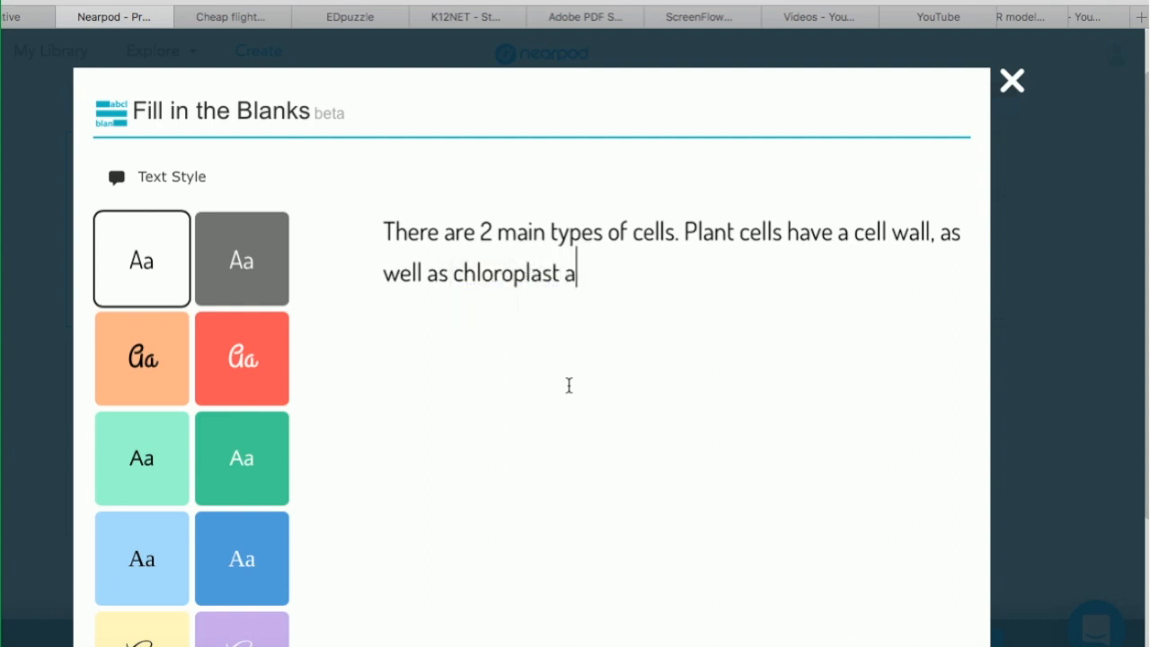
text(nd a la)
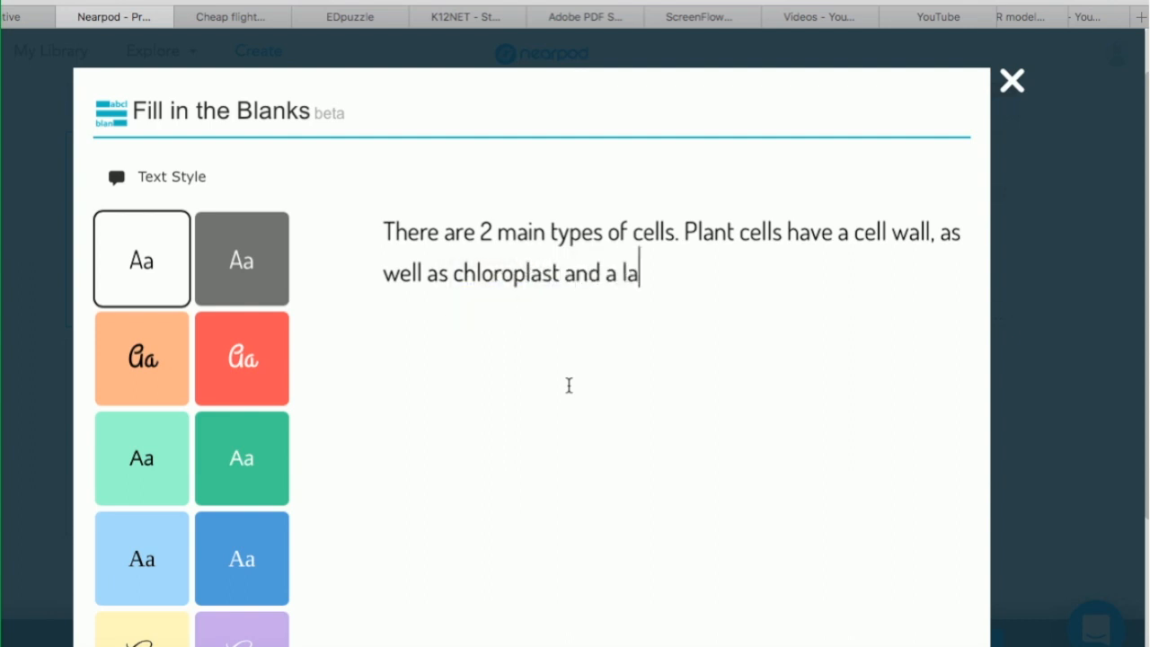
text(rge )
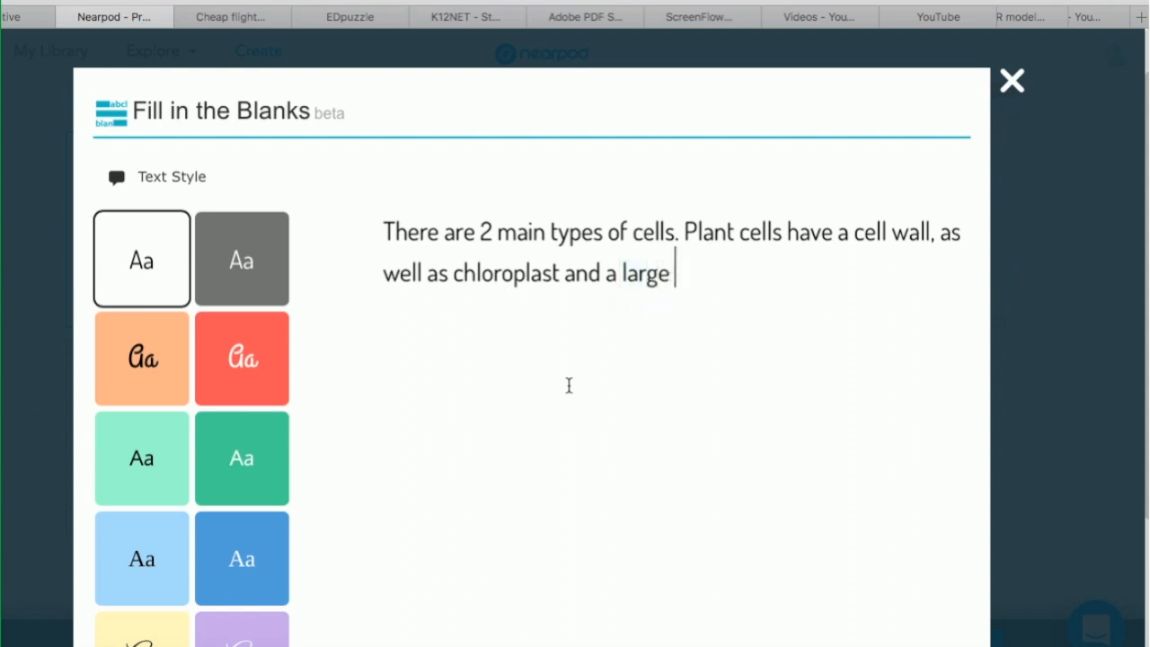
text(central )
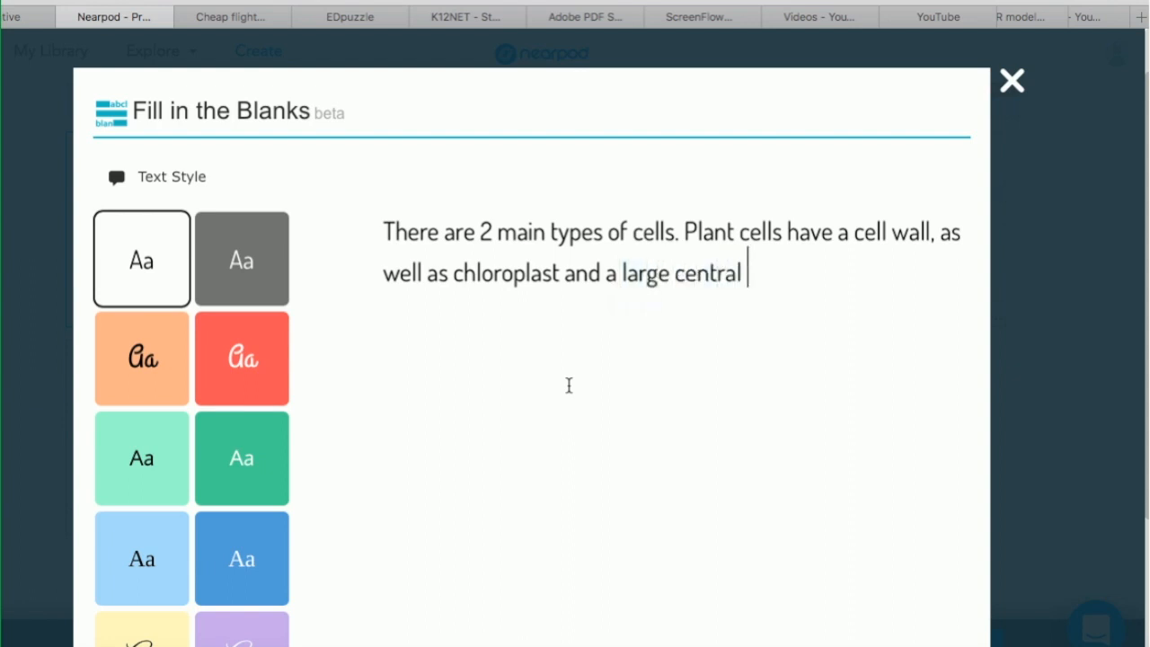
text(vavoul)
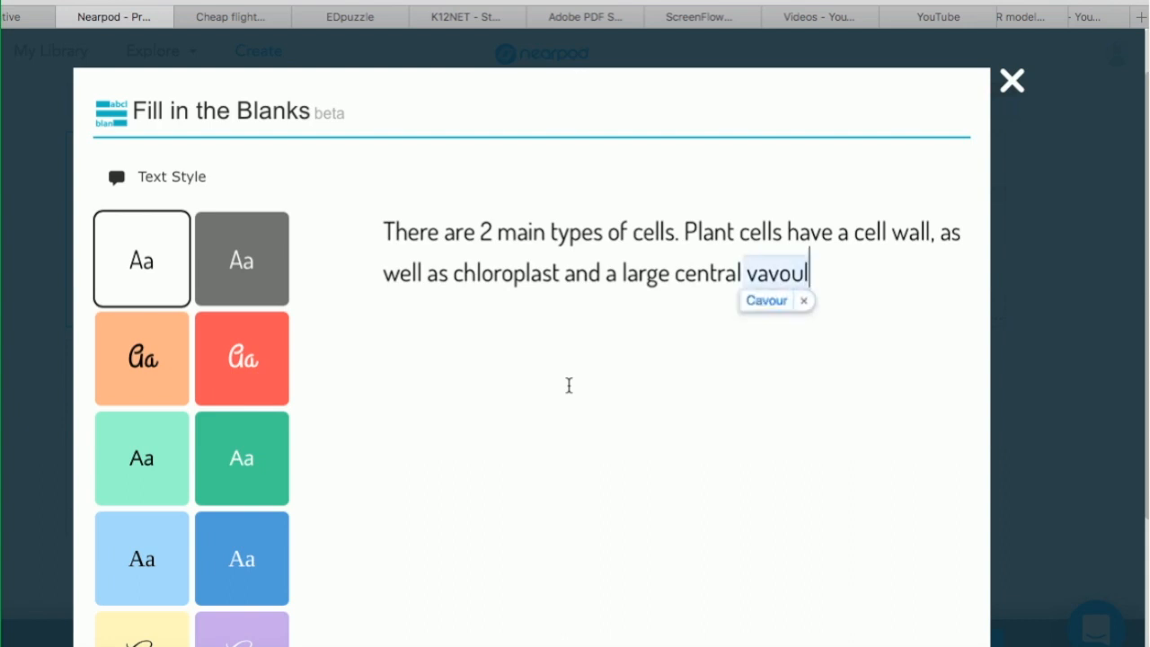
text(e. Th)
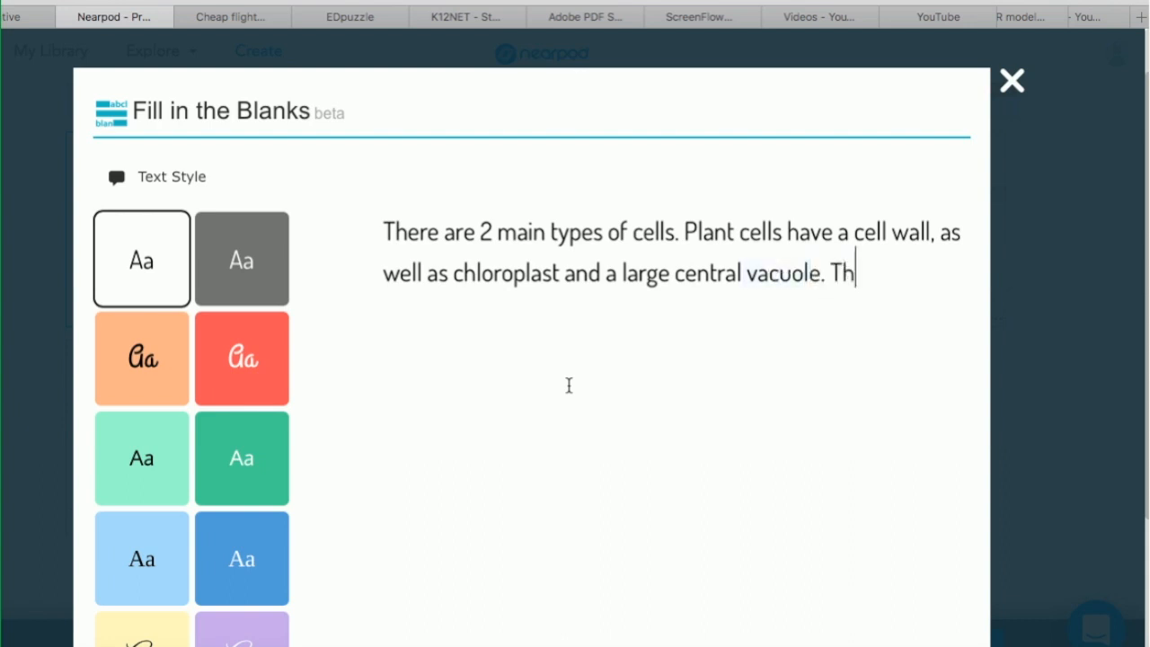
Complete the passage with "The outermost part of an animal cell in the cell membrane." and continue to choosing the blanks
text(e outermost part of an an)
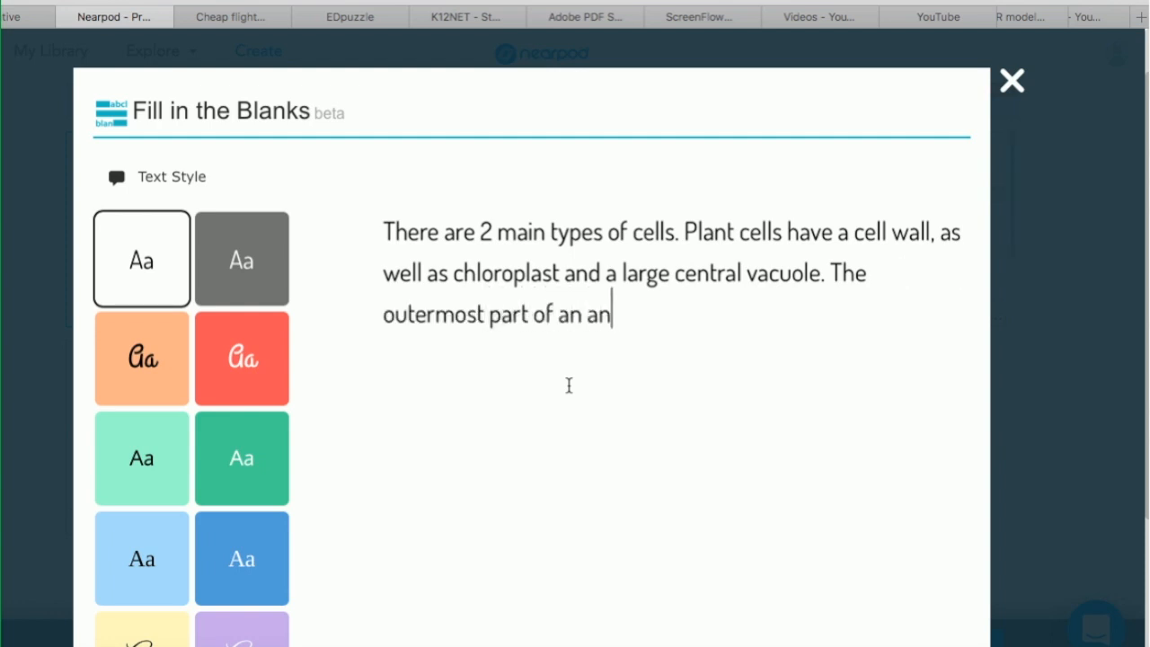
text(imal cell i)
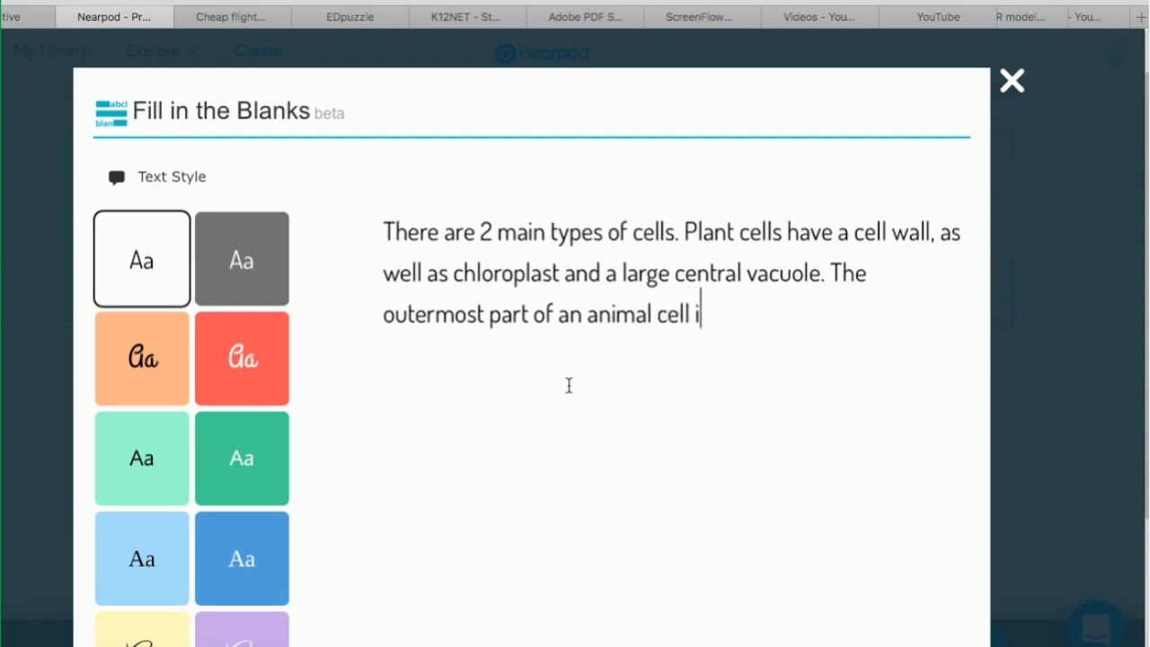
text(n the cemm membrane)
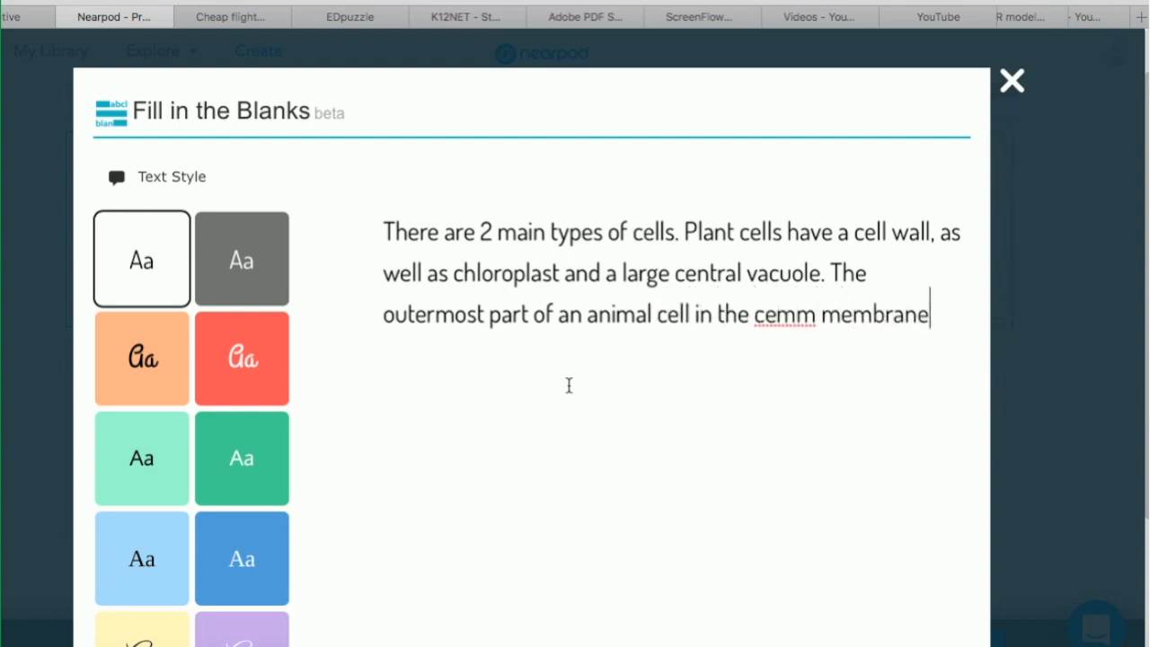
text(.)
click(812, 319)
key(BackSpace)
key(BackSpace)
key(BackSpace)
text(ell)
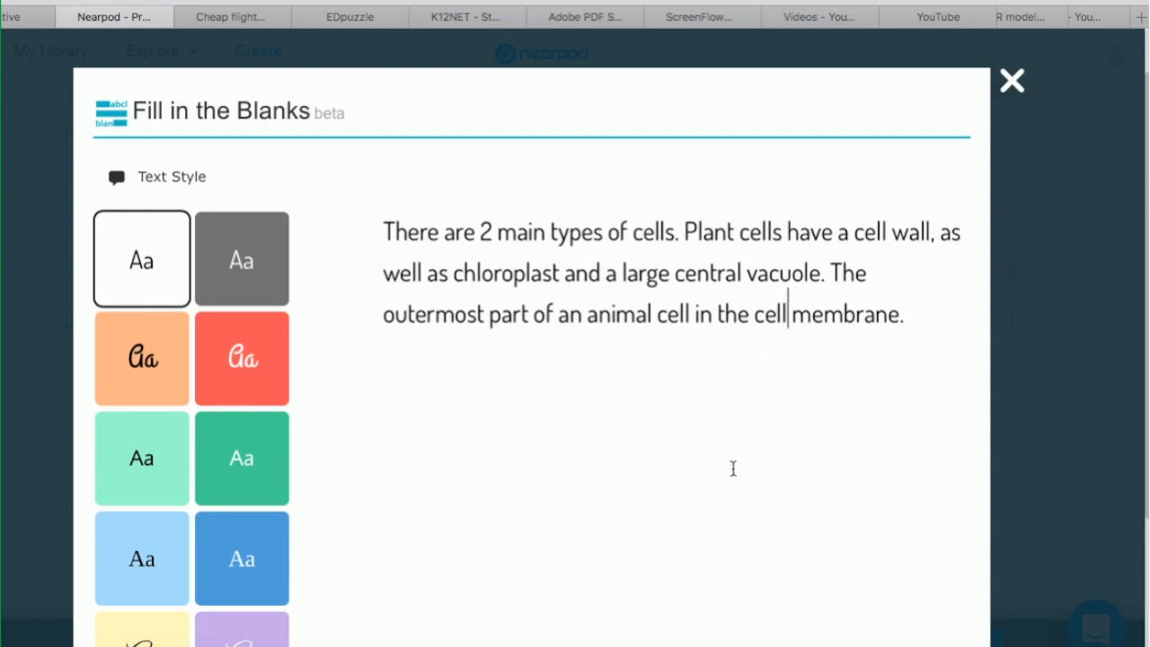
scroll(734, 459, down, 3)
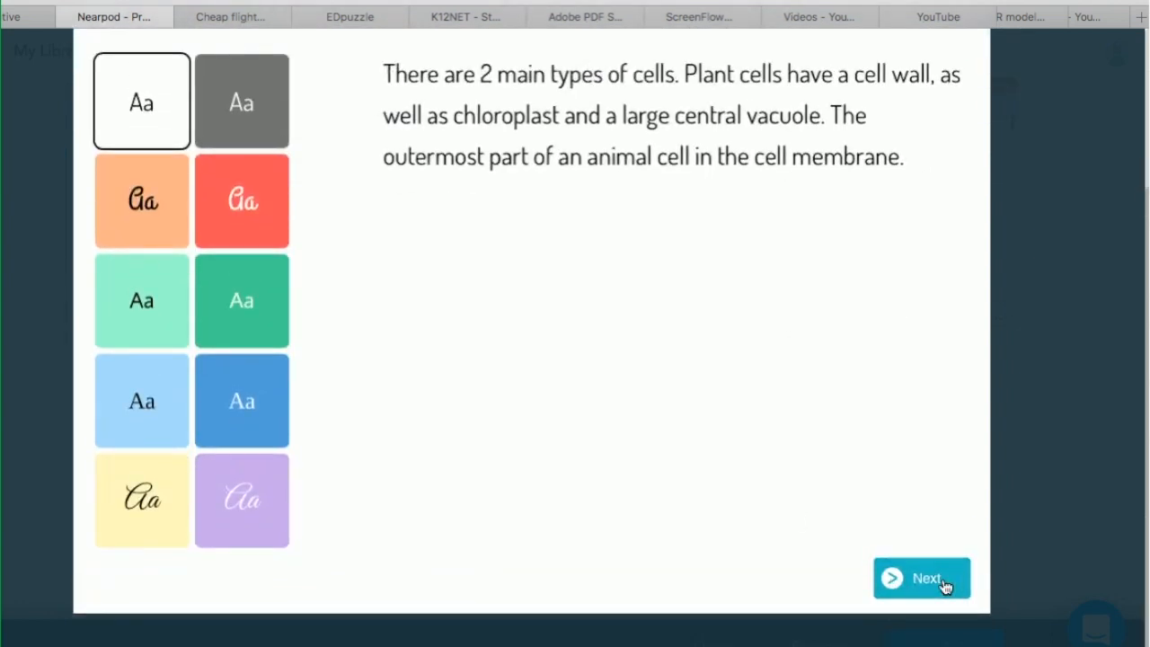
click(942, 583)
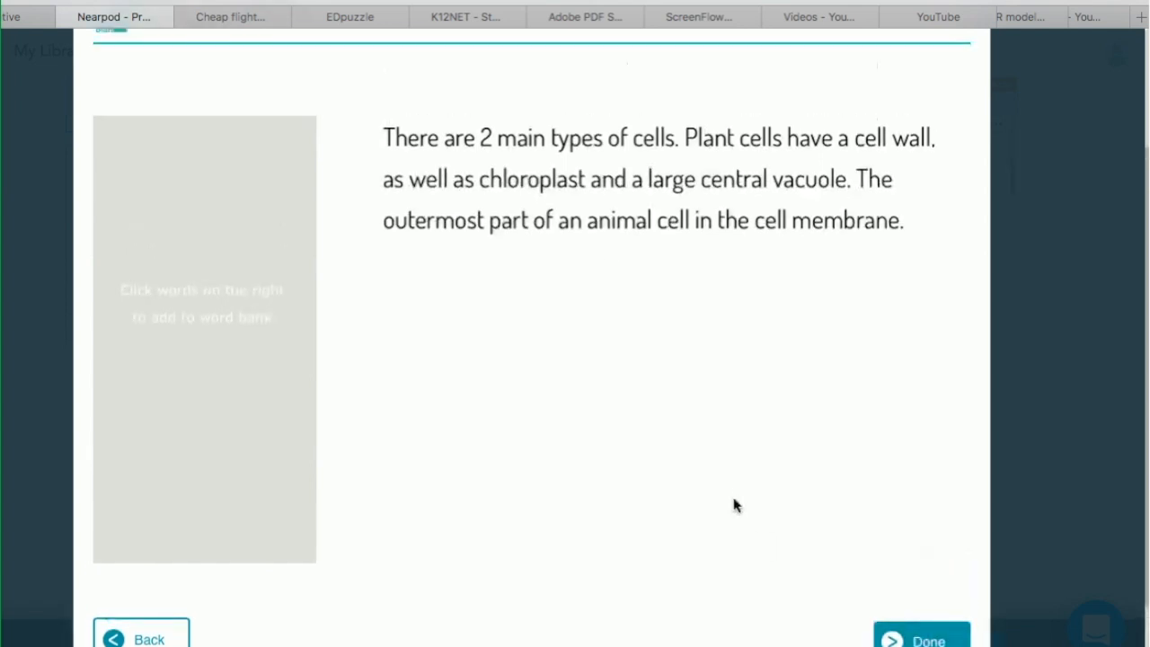
Turn the words 2, Plant, wall, chloroplast, vacuole and membrane into blanks, and save the Fill in the Blanks activity
click(487, 146)
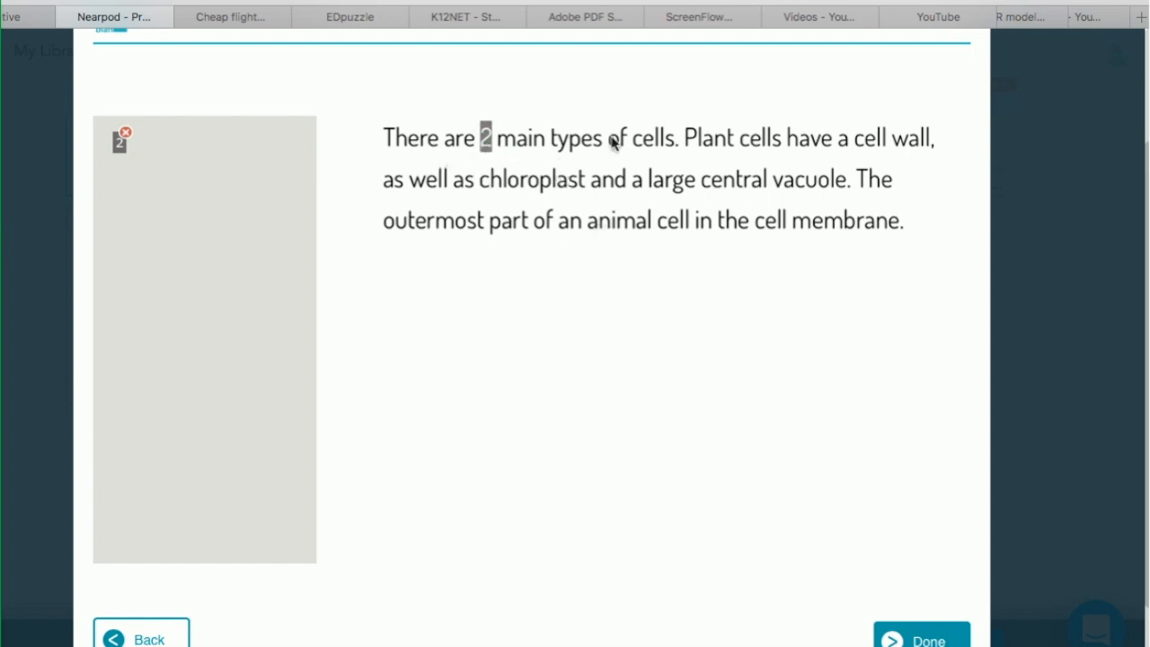
click(721, 144)
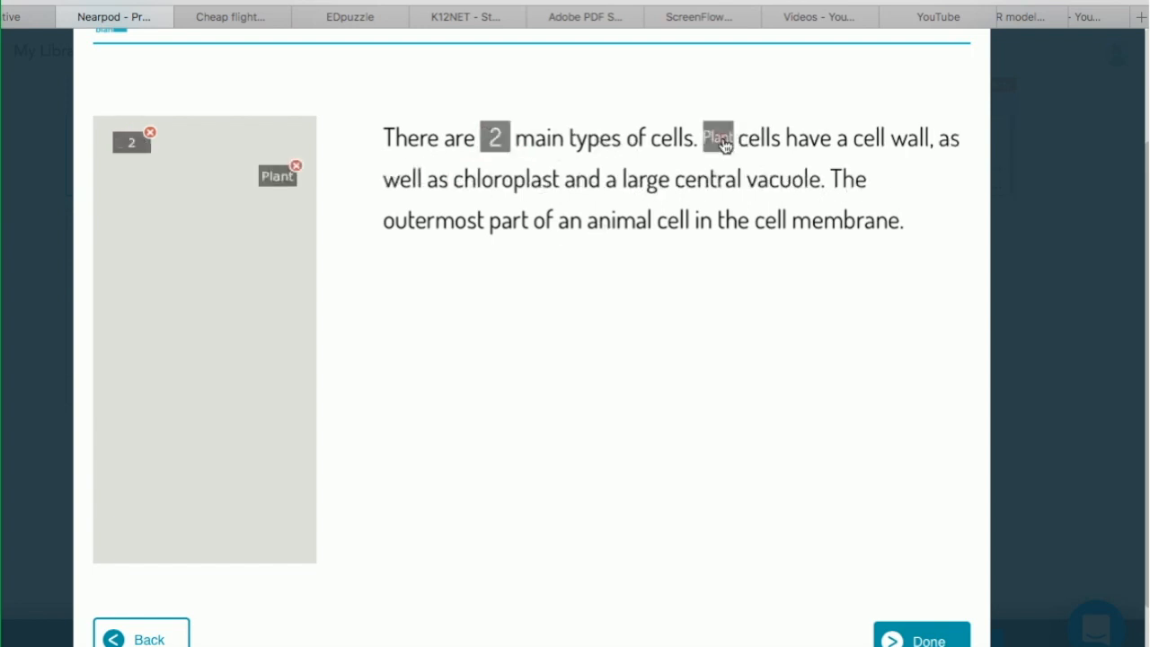
click(910, 144)
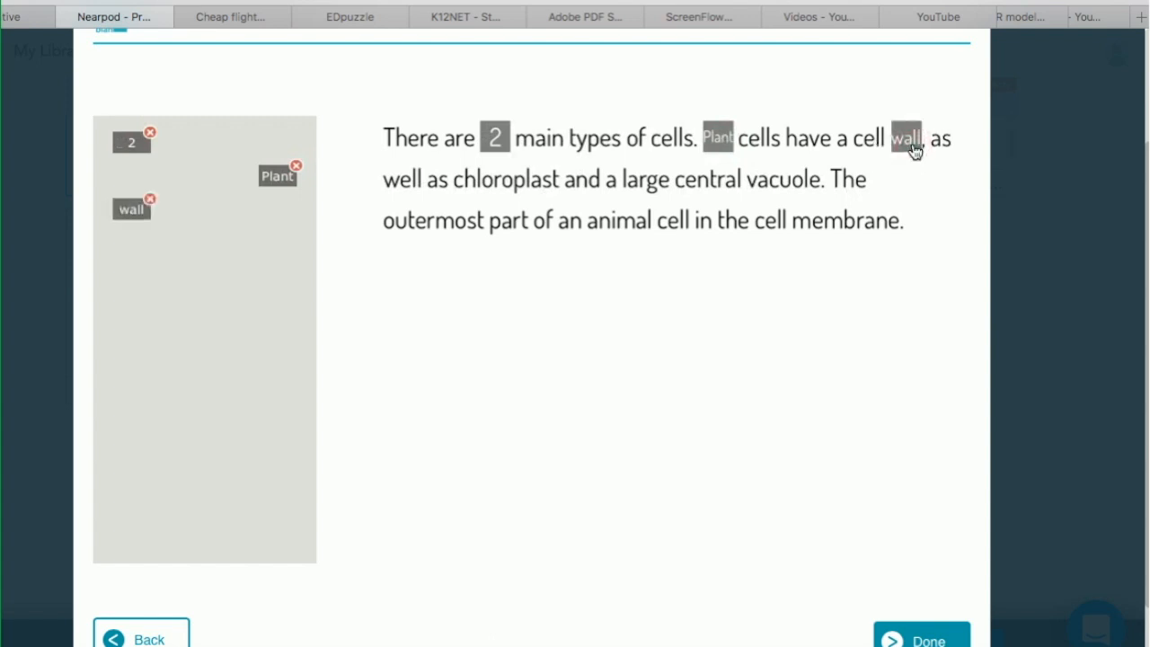
click(534, 188)
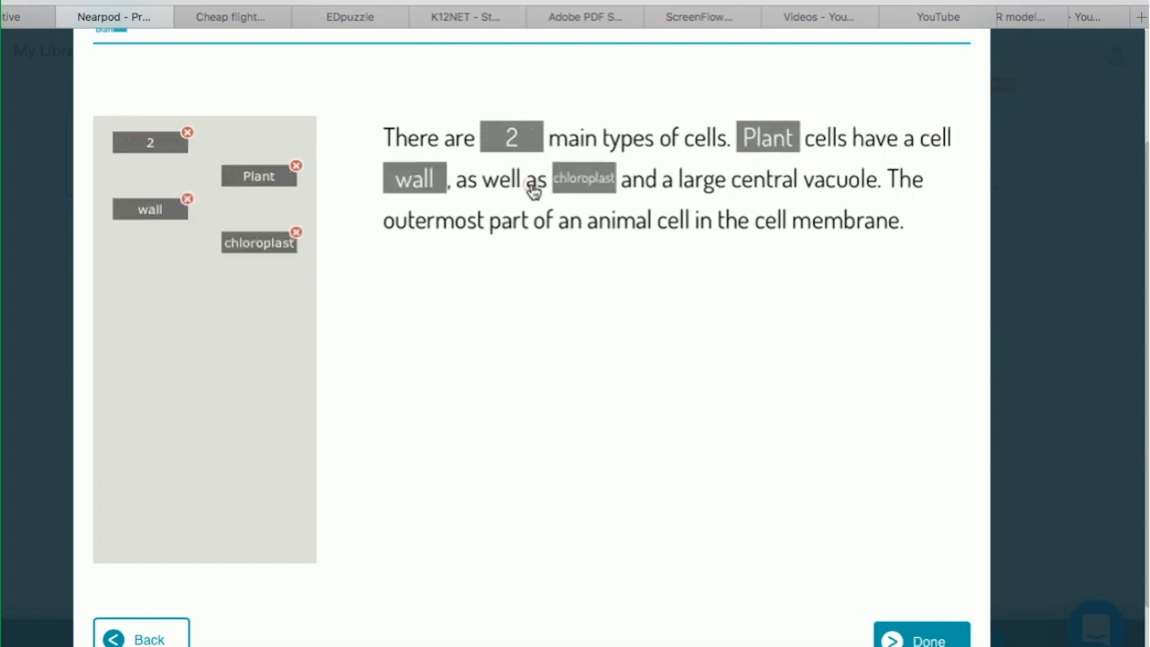
click(854, 190)
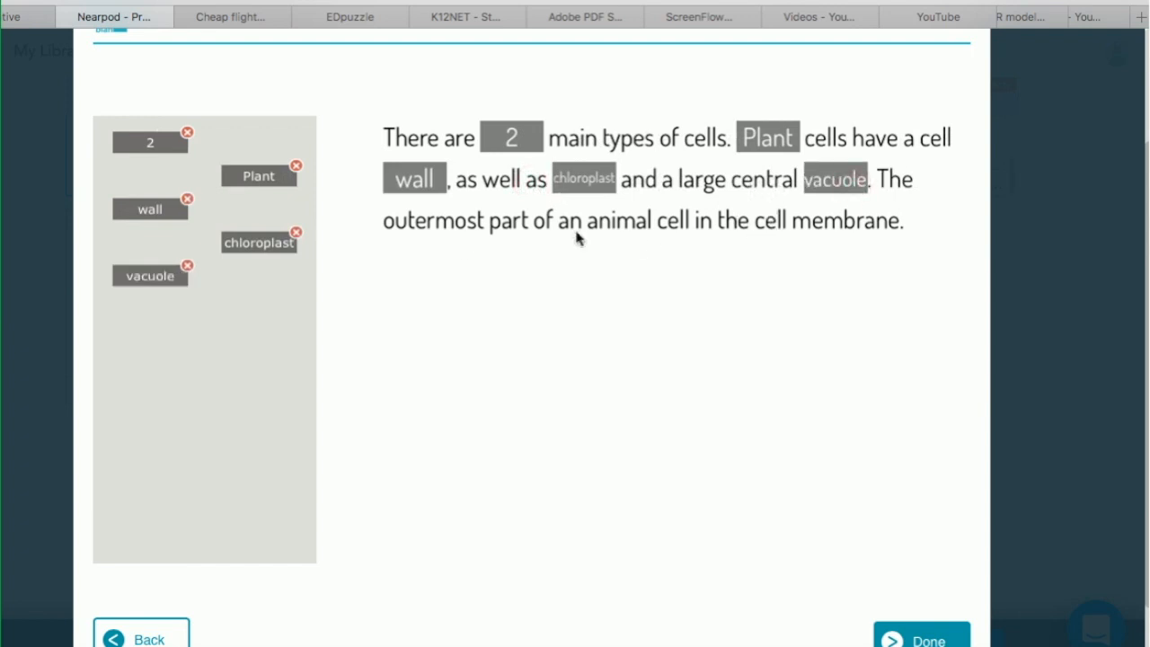
click(841, 225)
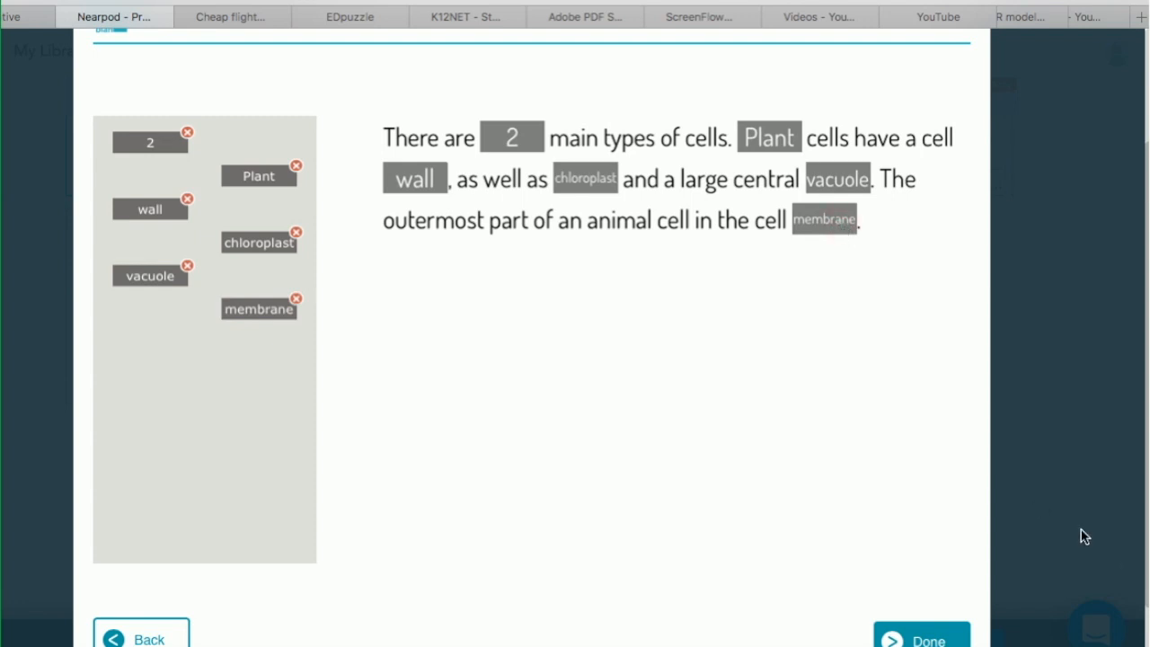
click(930, 640)
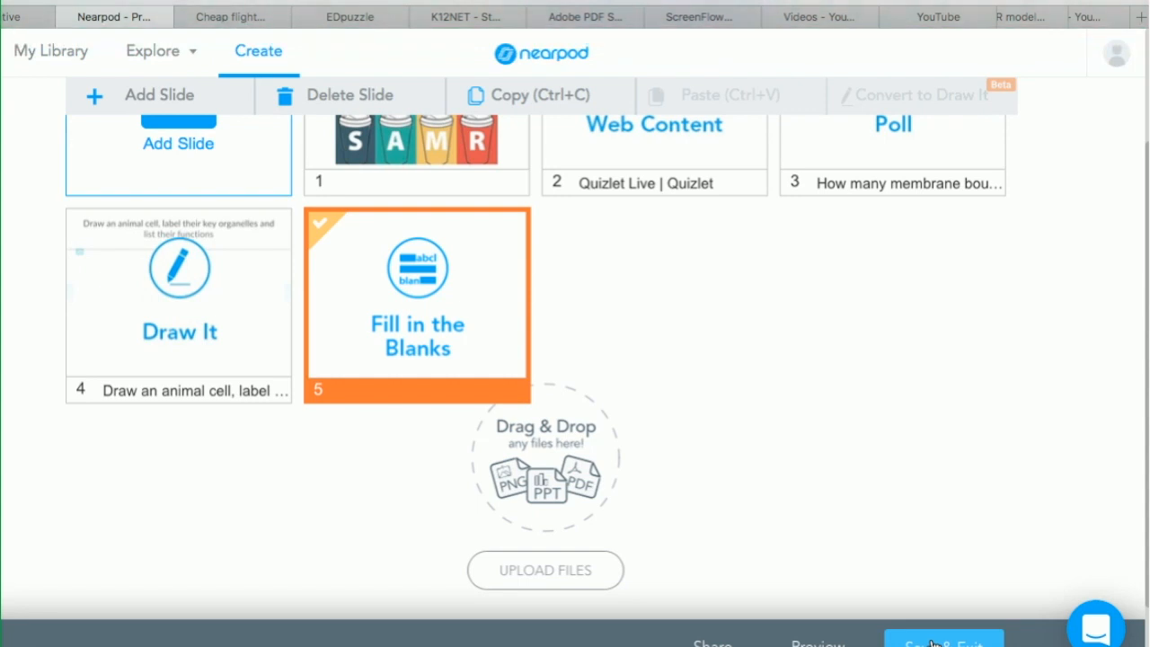
Start a new web content slide and prepare its website URL for entry
scroll(748, 622, up, 2)
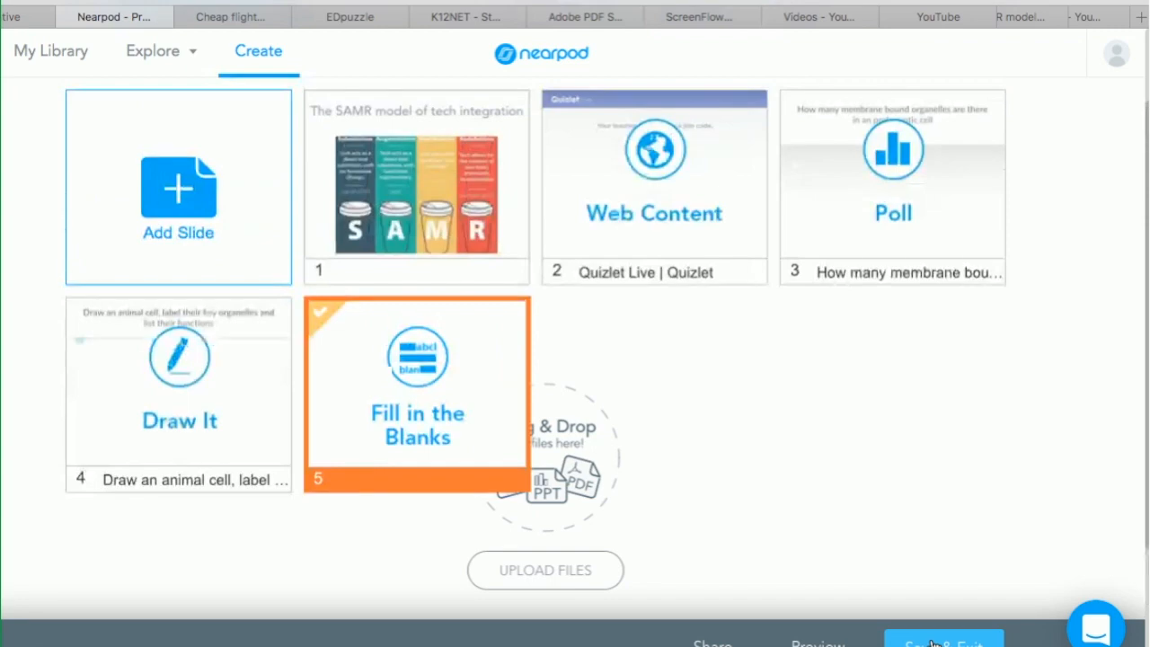
click(191, 206)
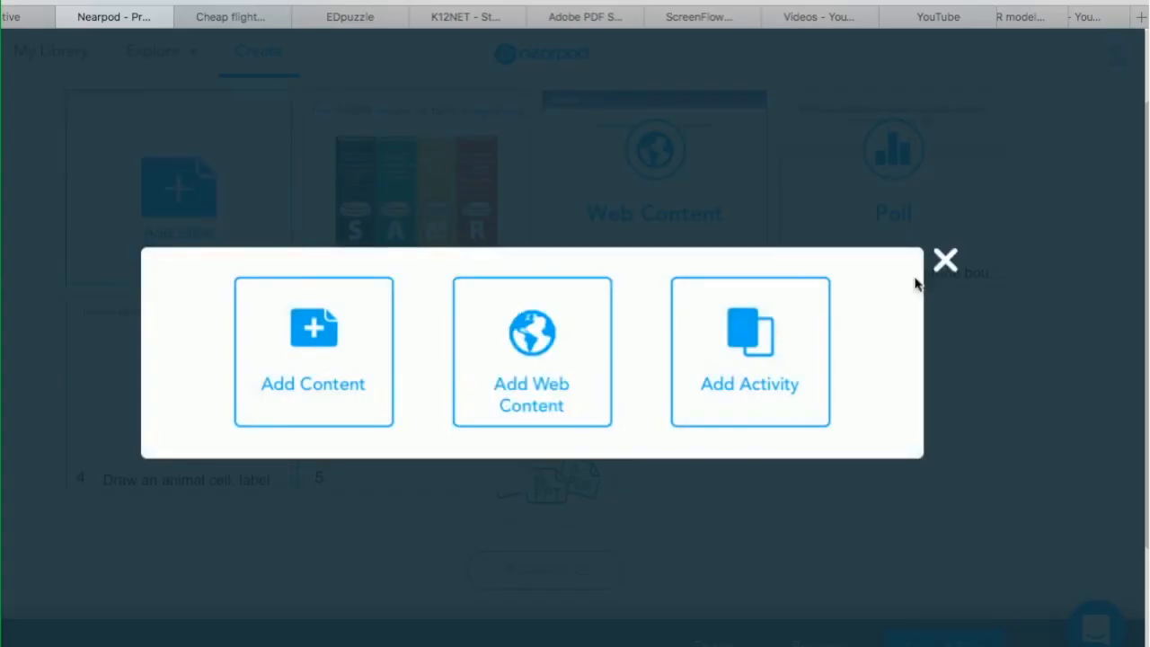
click(534, 346)
click(389, 272)
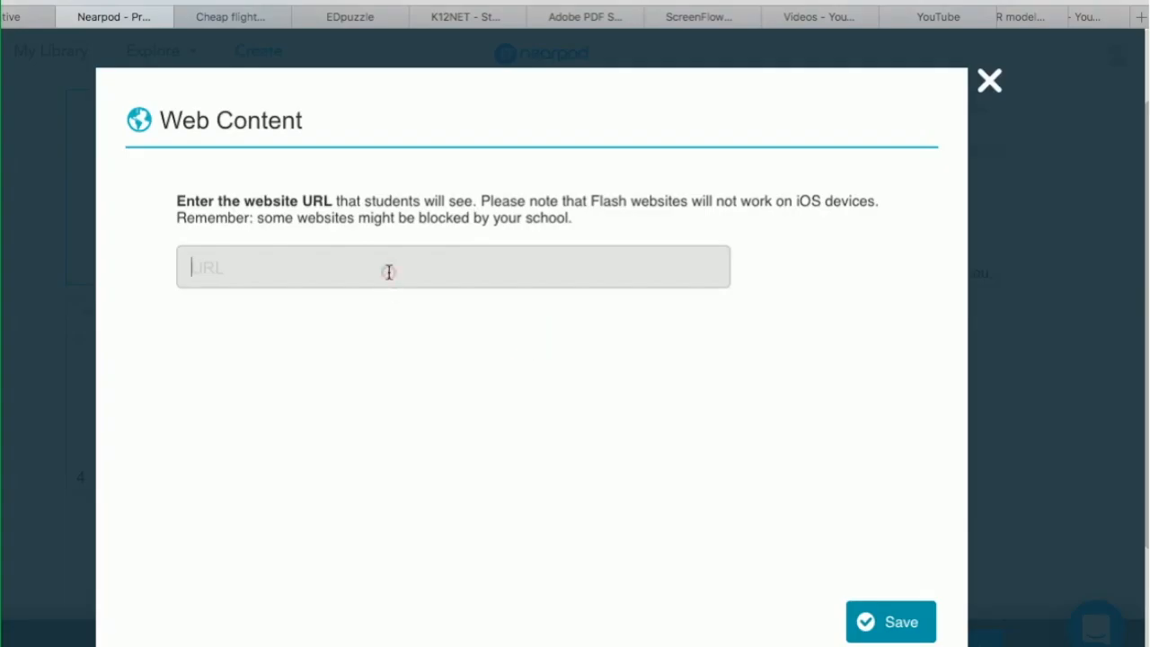
text(Teacher learning academy)
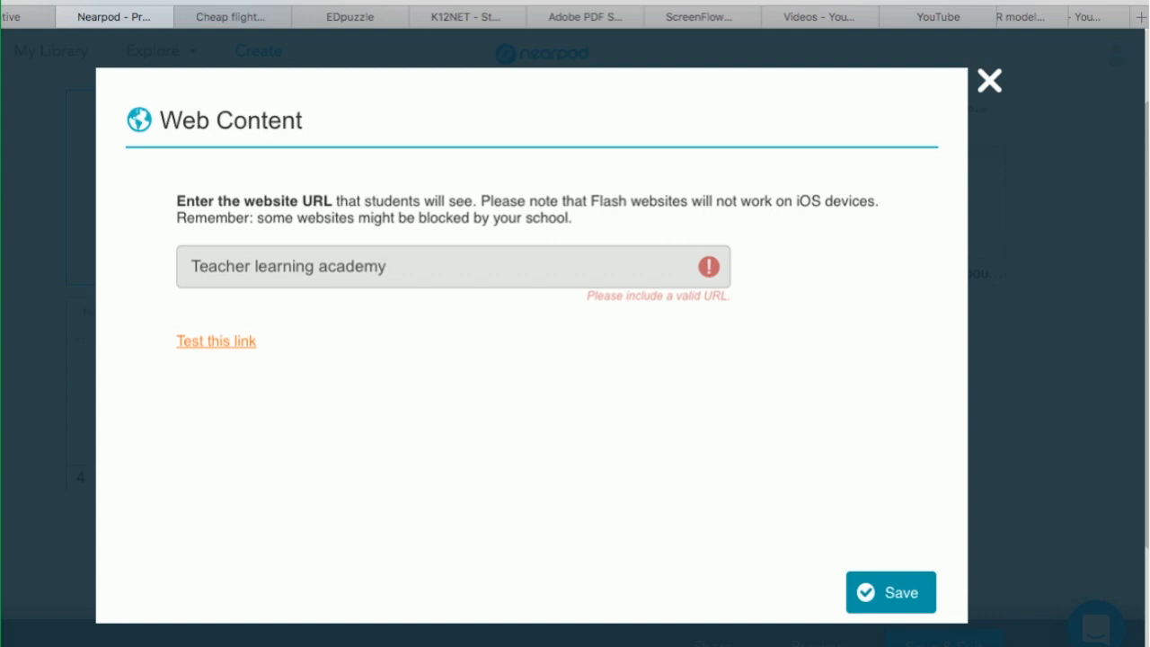
click(717, 0)
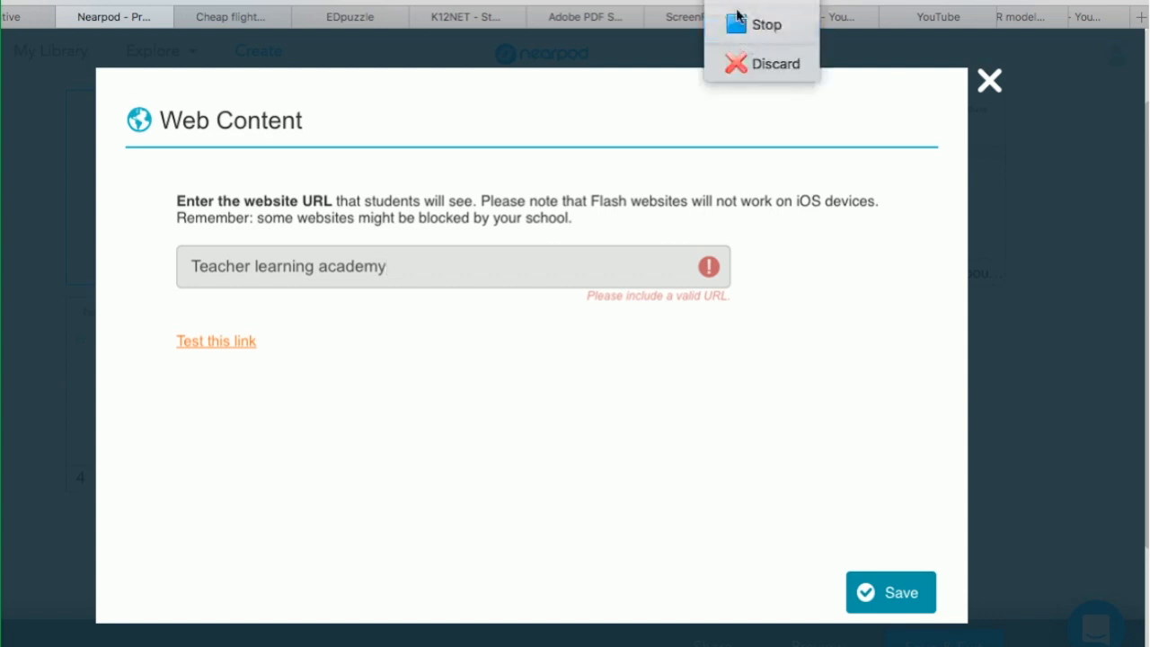
click(755, 25)
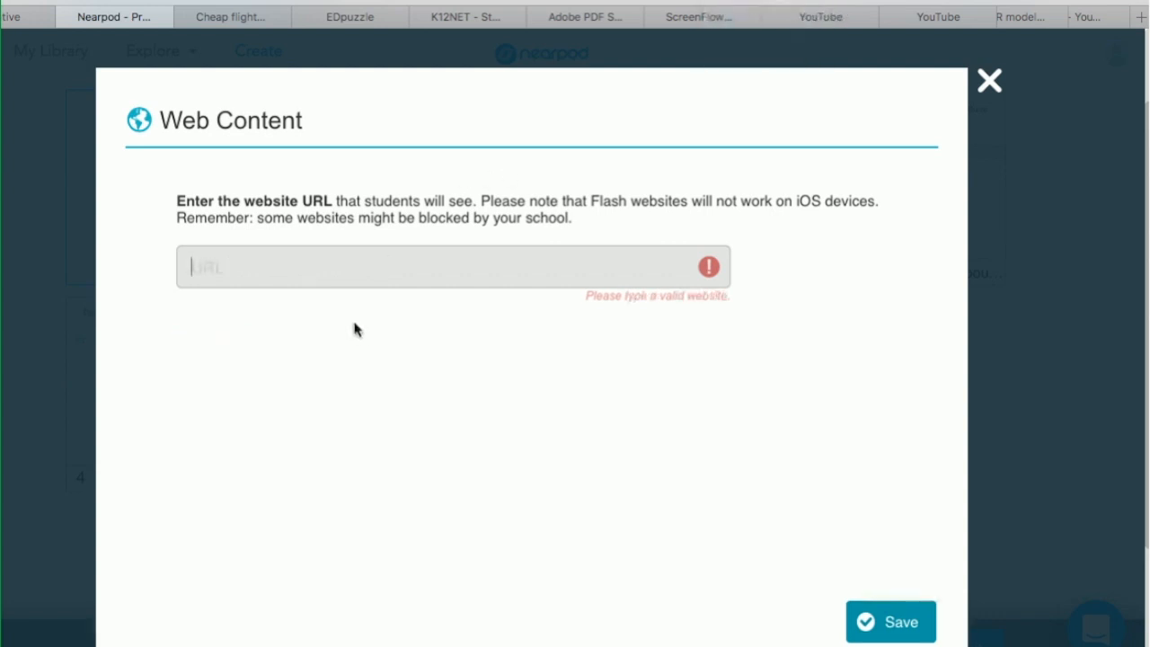
click(335, 264)
text(https://youtu.be/ze3c3S3fSd4)
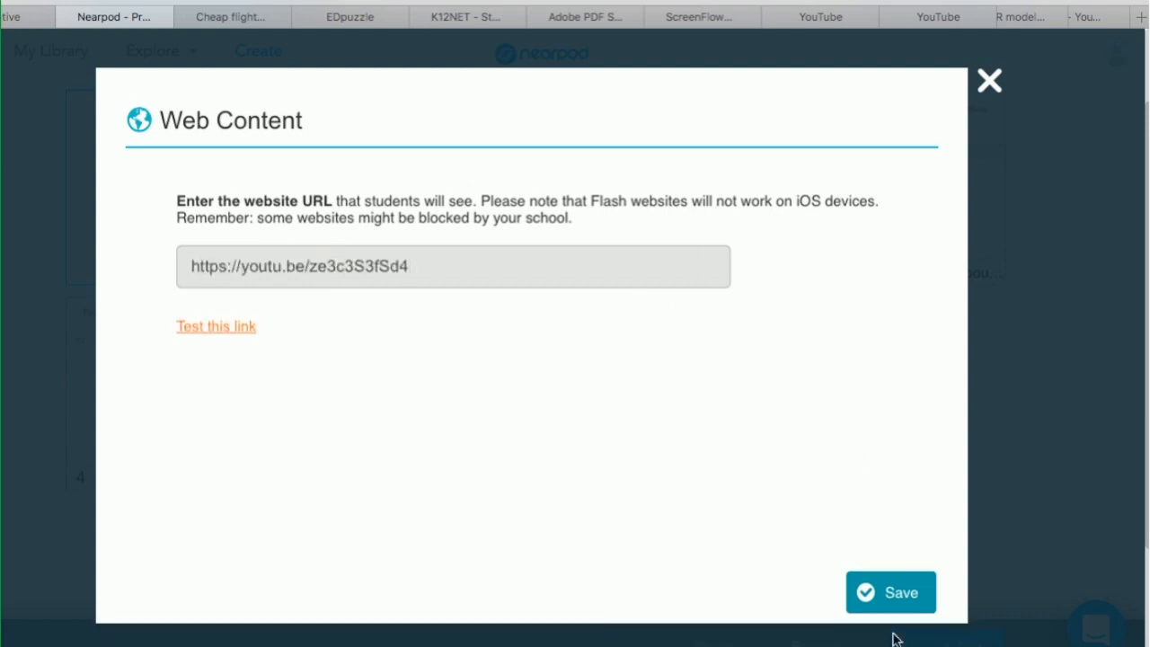
click(901, 596)
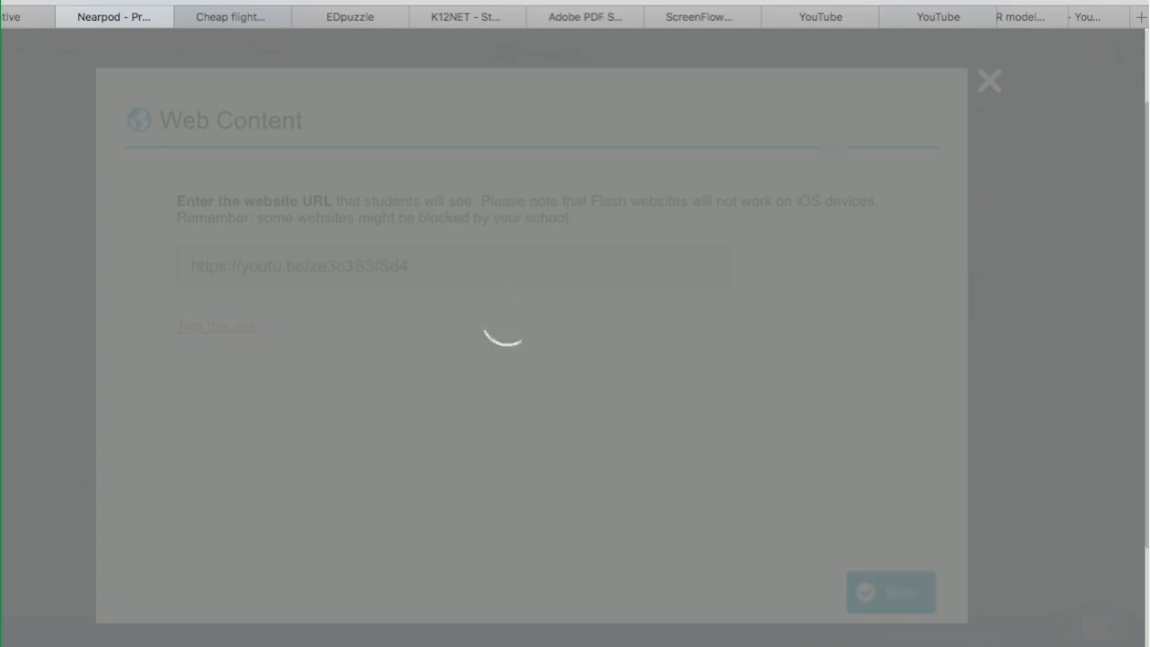
click(717, 1)
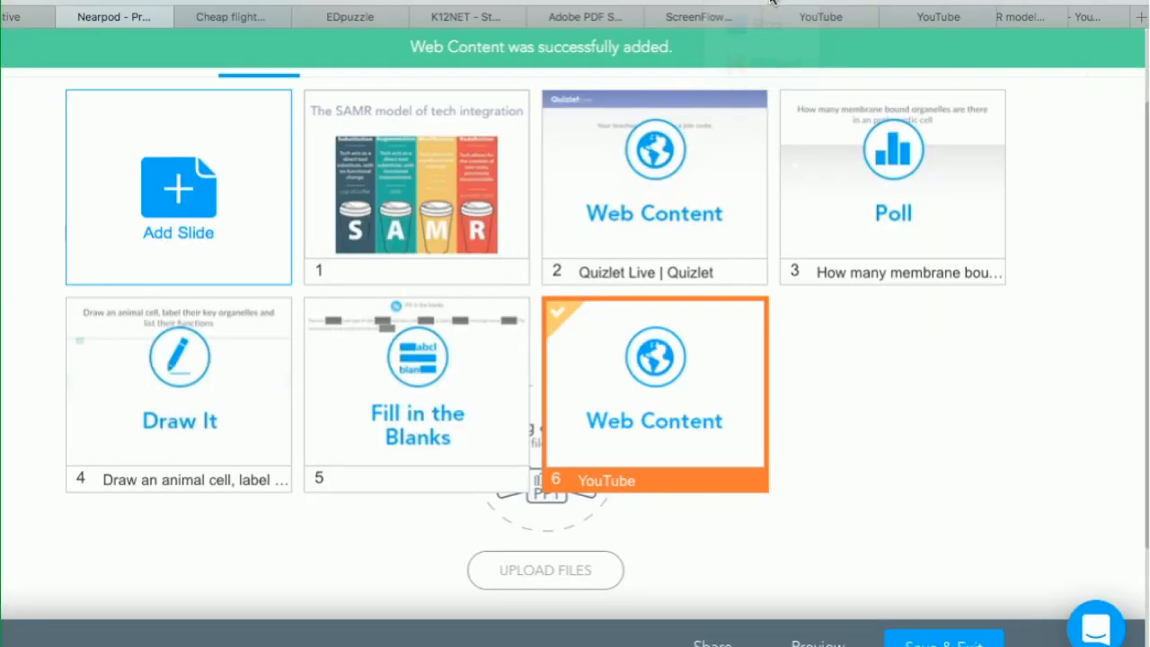
Examine the title, question and answer options of a new Quiz activity, and leave it without saving
click(179, 195)
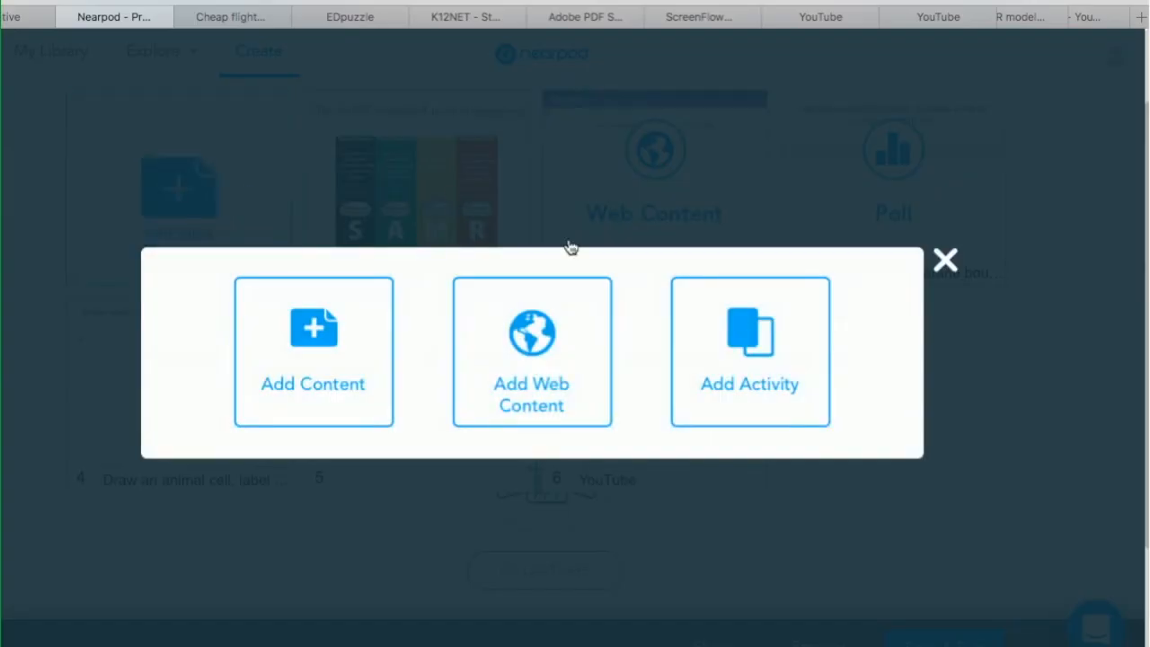
click(746, 337)
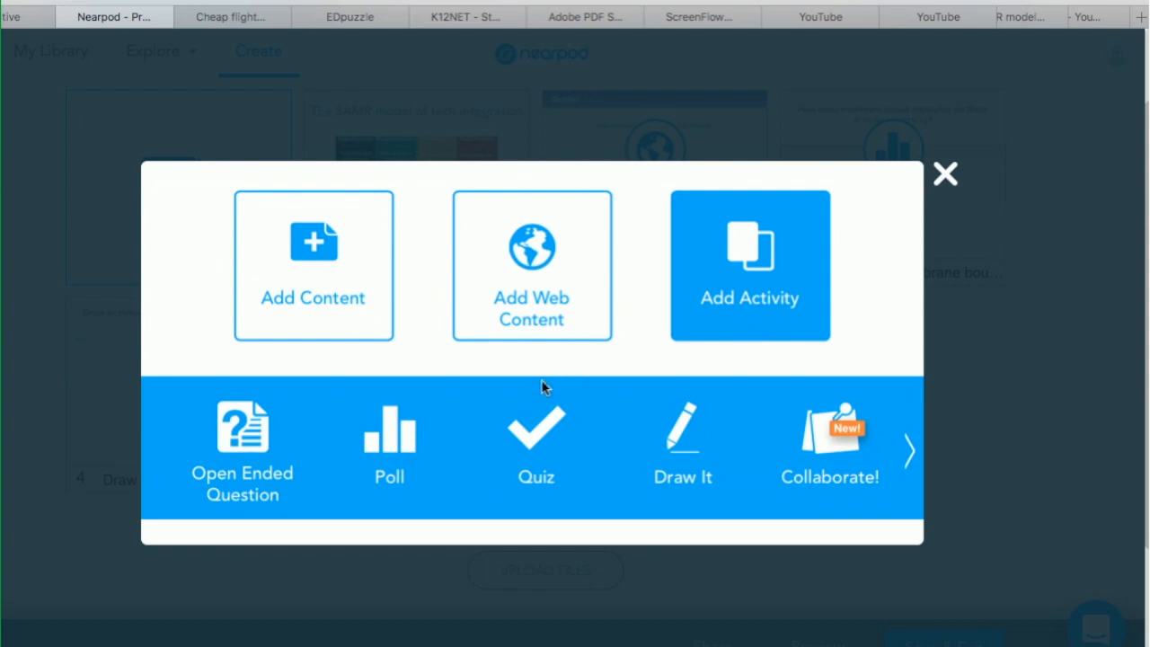
click(540, 441)
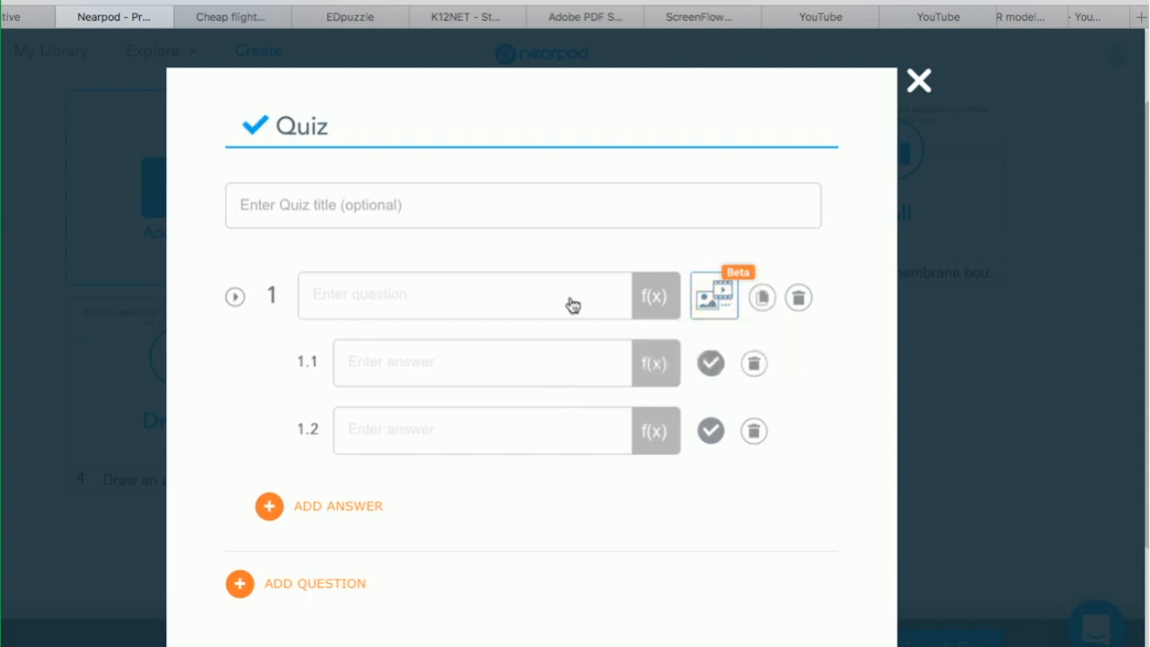
click(501, 290)
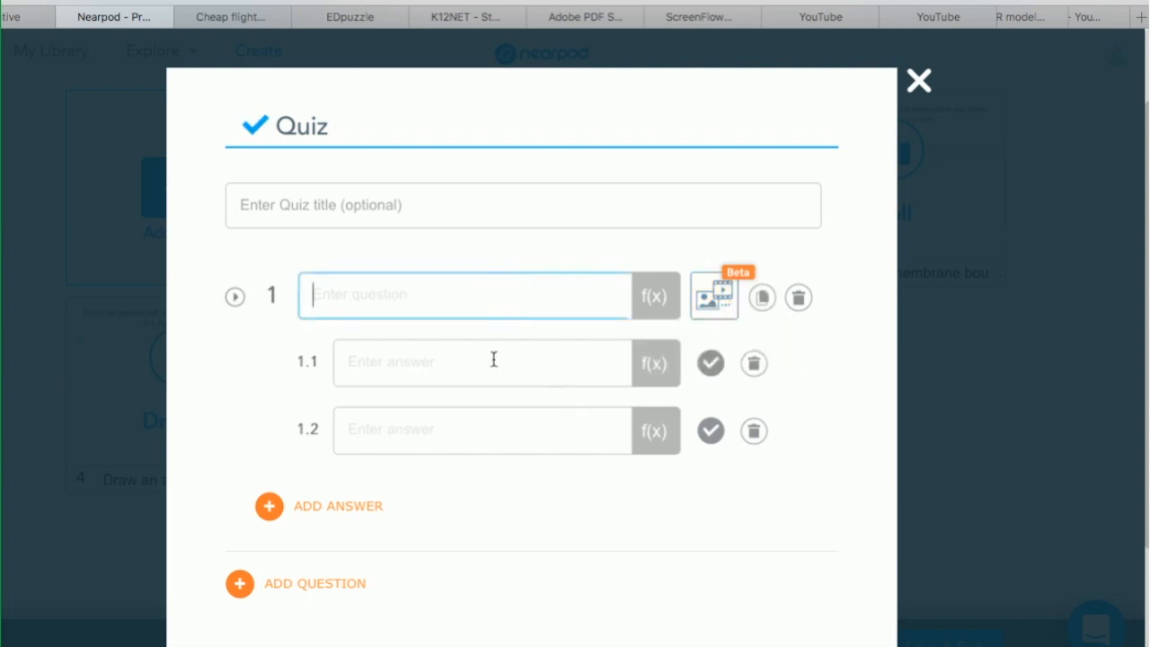
scroll(556, 528, down, 3)
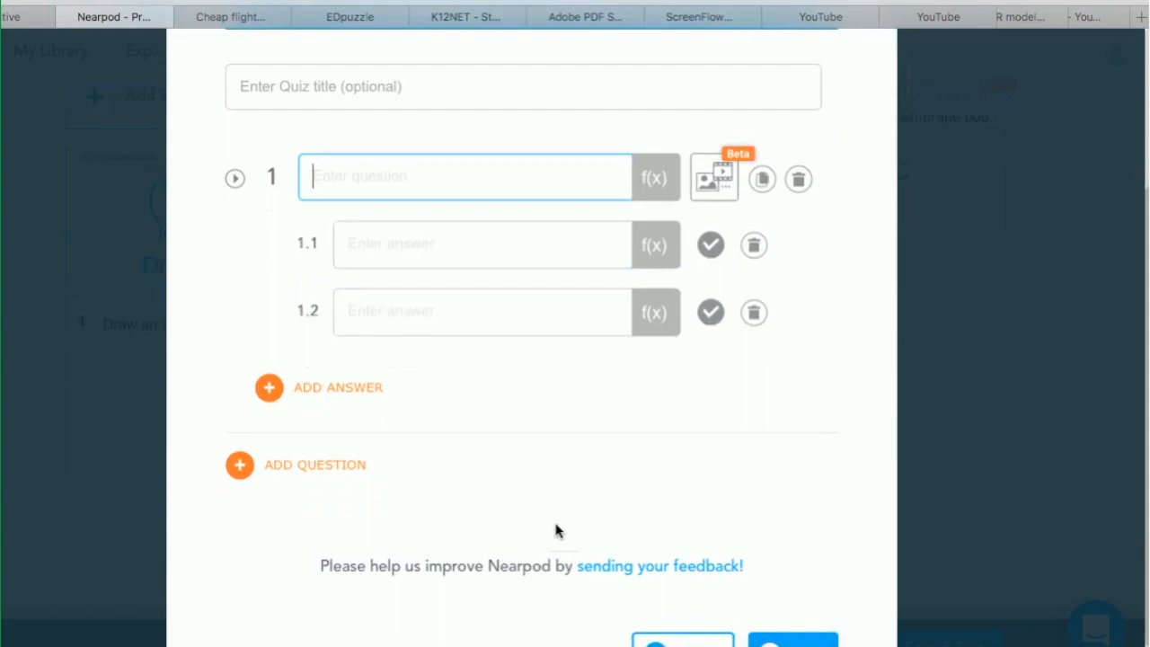
scroll(555, 530, down, 1)
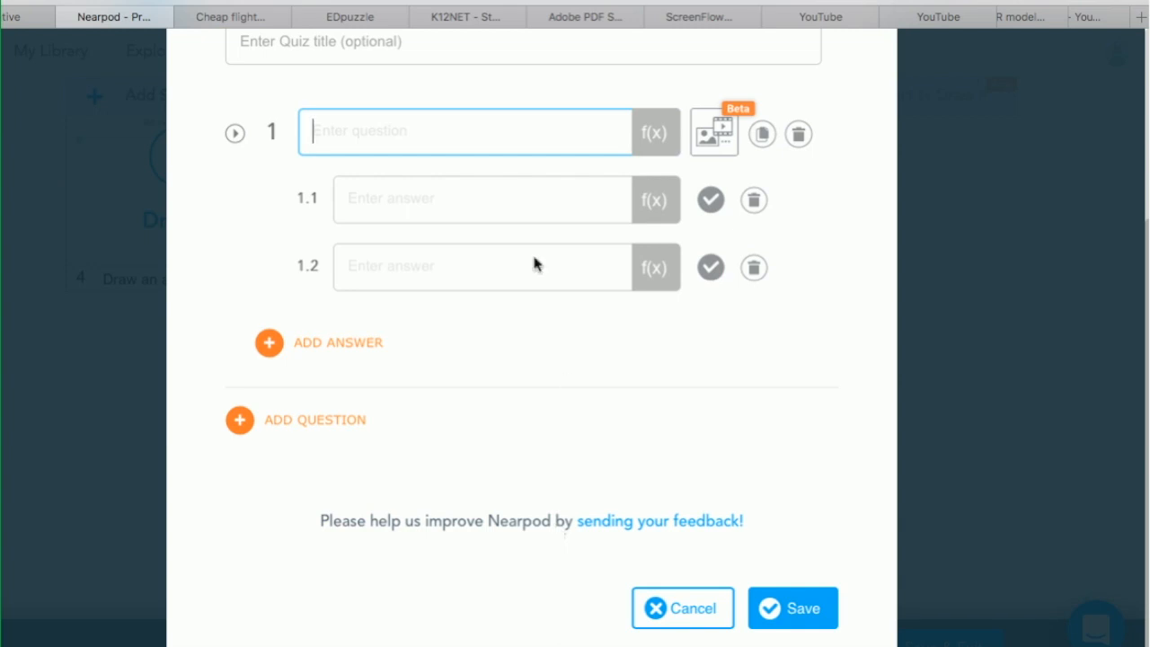
scroll(431, 167, up, 1)
scroll(432, 170, up, 3)
scroll(432, 170, down, 4)
click(692, 611)
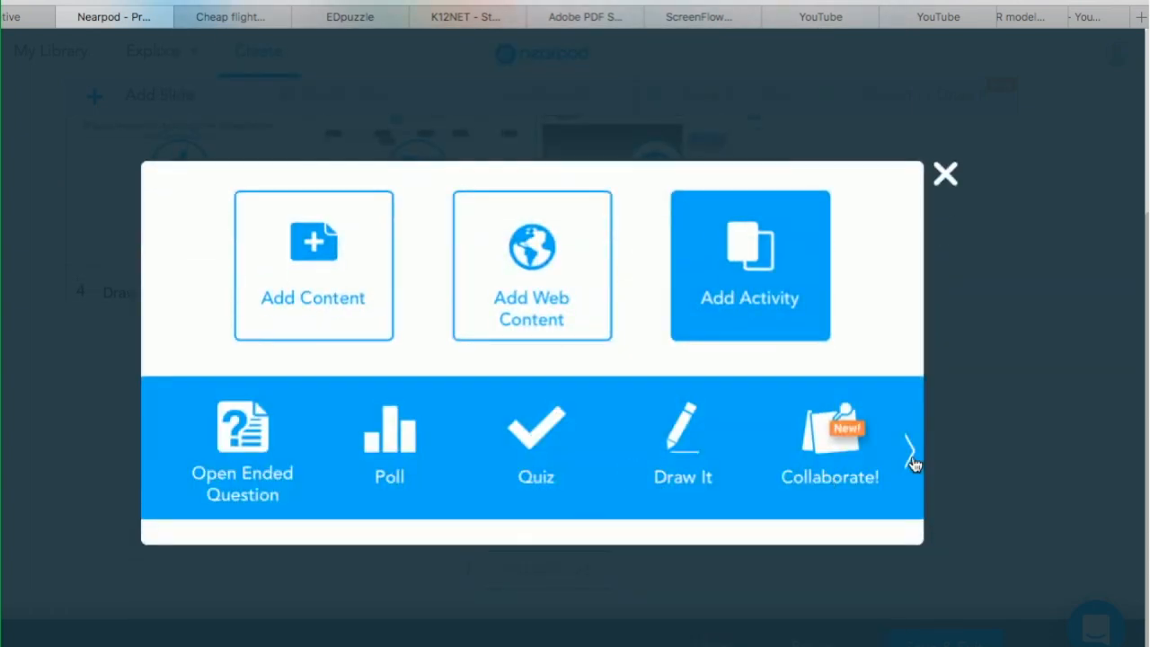
Add a Collaborate activity to the lesson
click(839, 447)
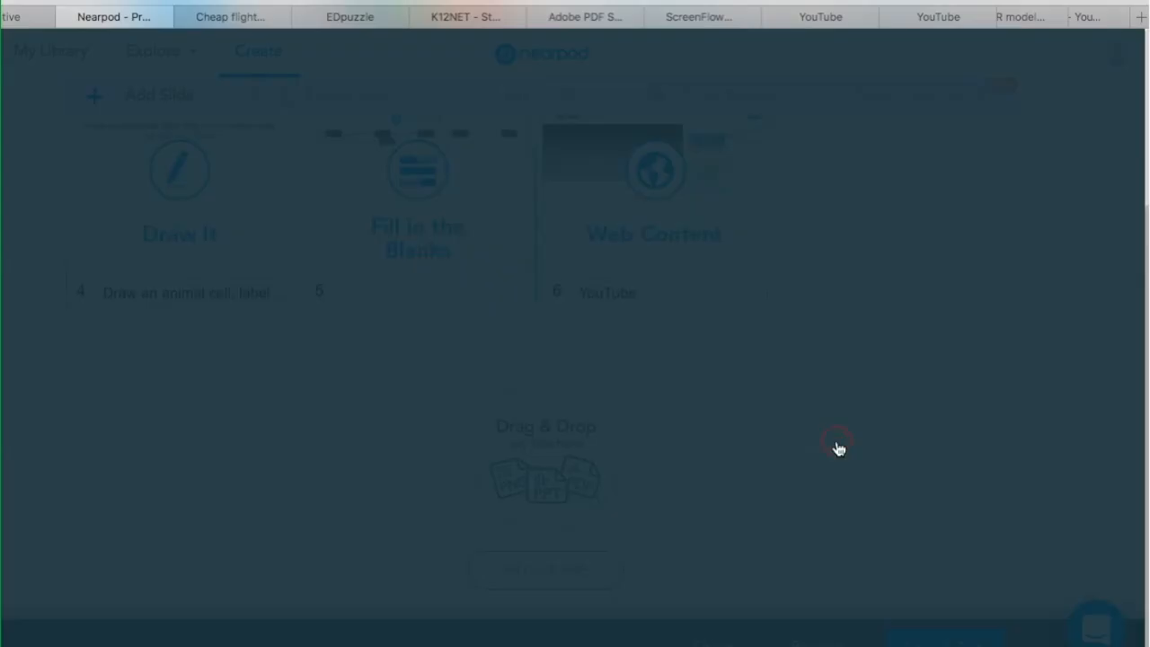
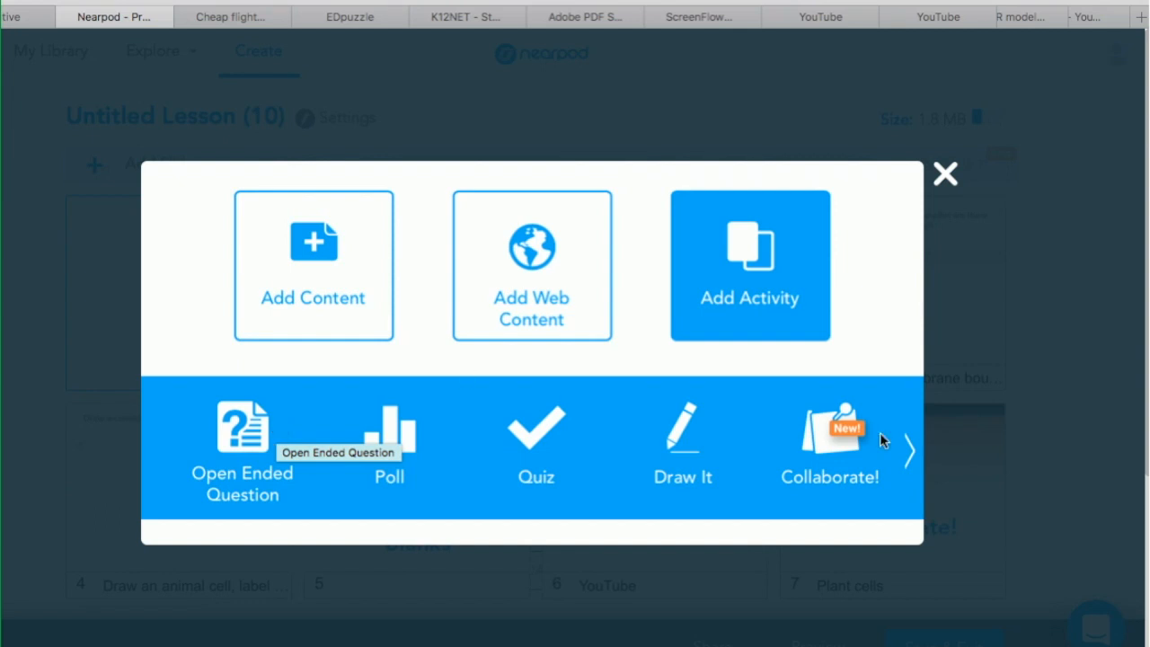
Review the content types available for a new slide and the web content form, and close the form without entering a URL
click(334, 284)
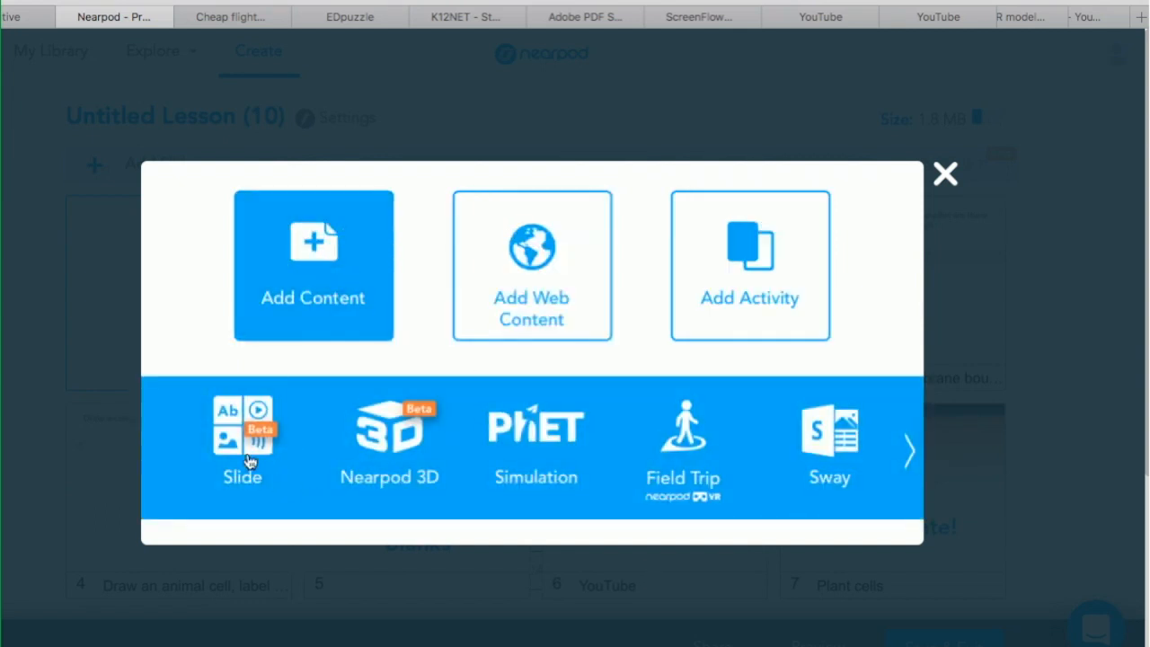
click(911, 465)
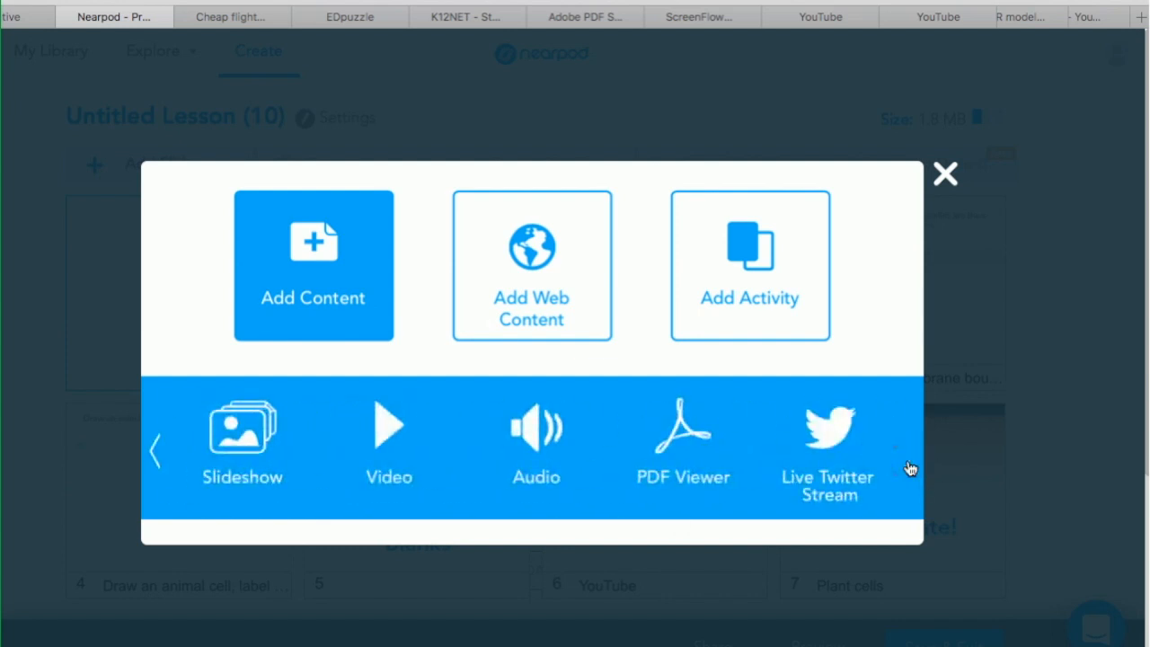
click(532, 257)
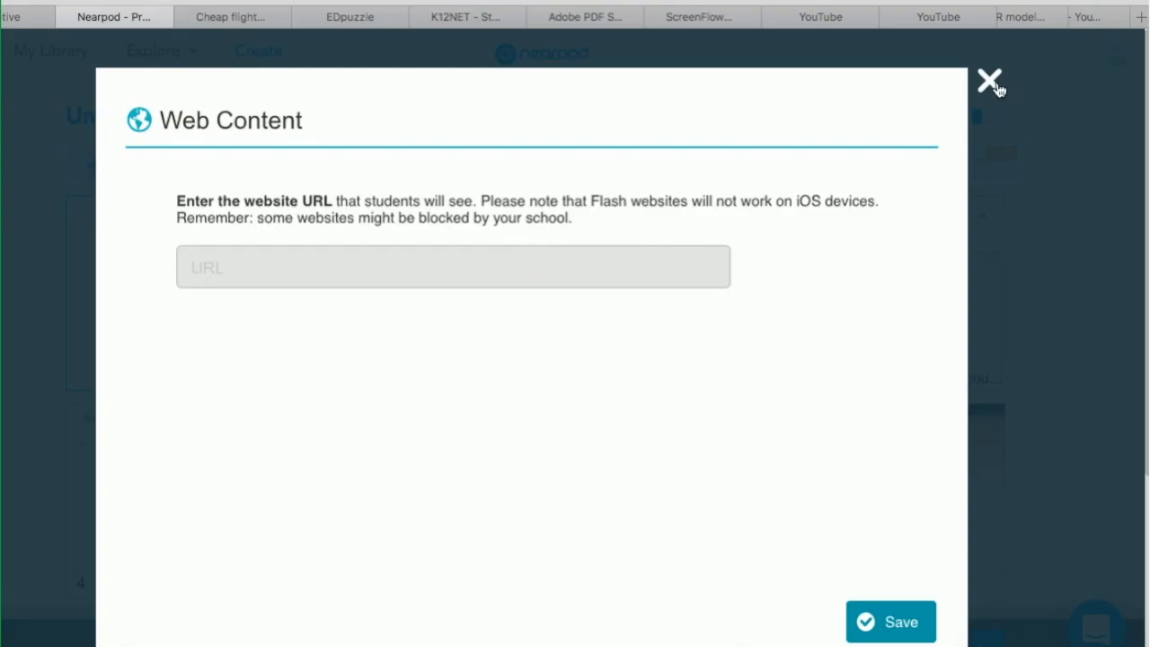
click(991, 83)
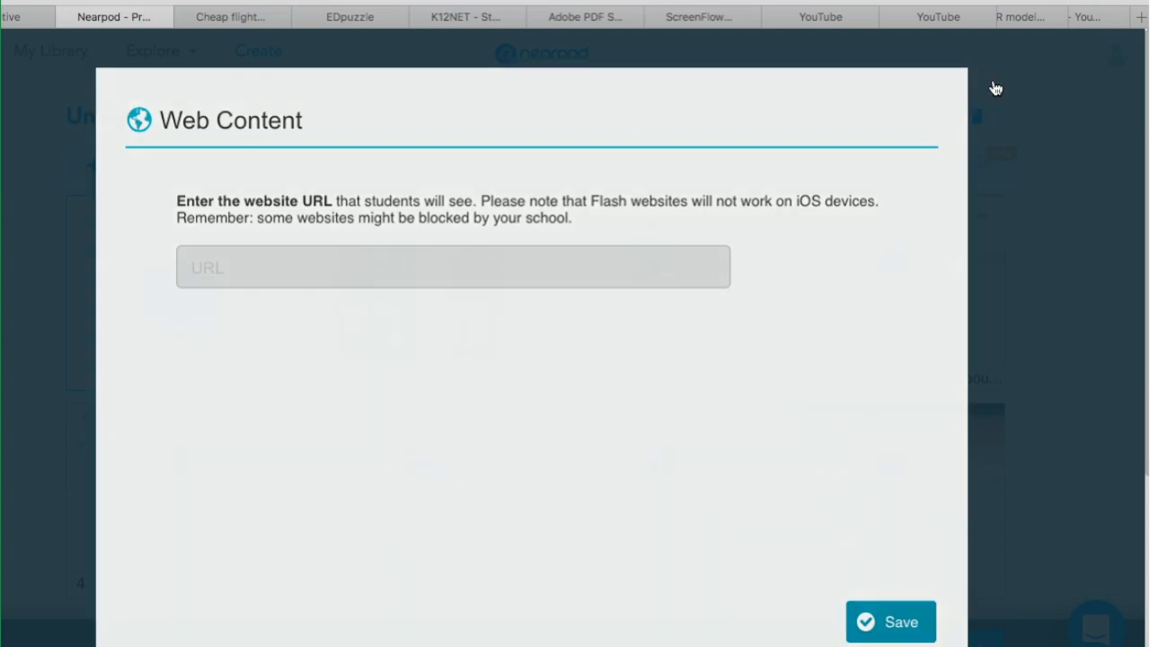
Leave the new-slide options without adding another slide, and title the lesson Trial lesson in its details
click(782, 362)
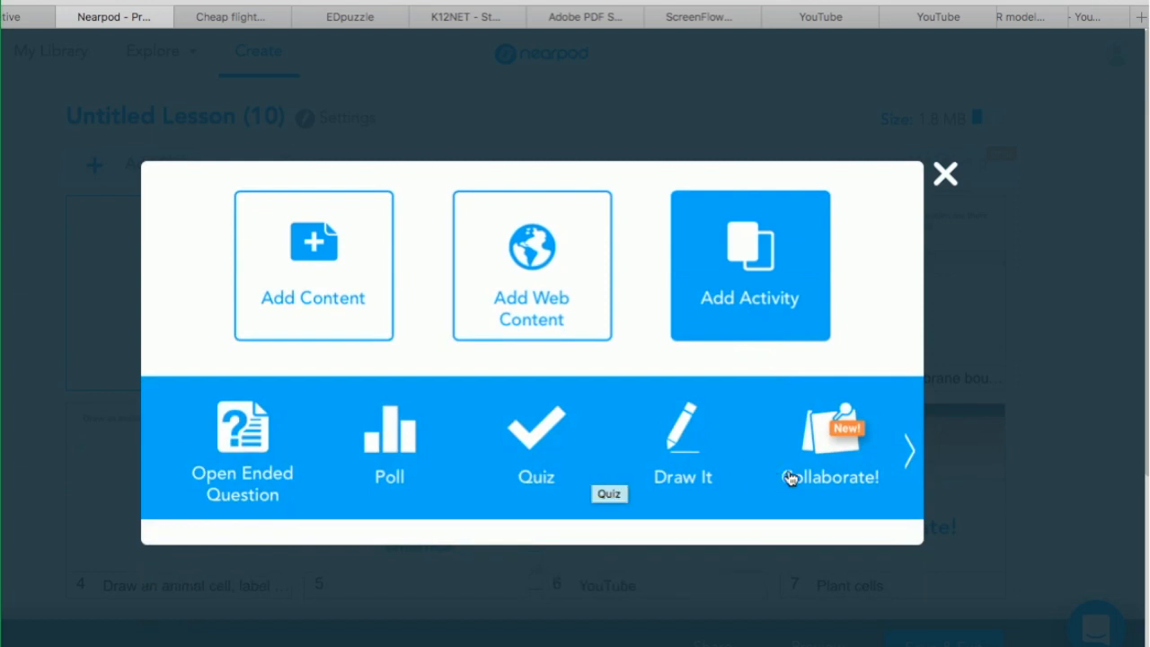
click(945, 174)
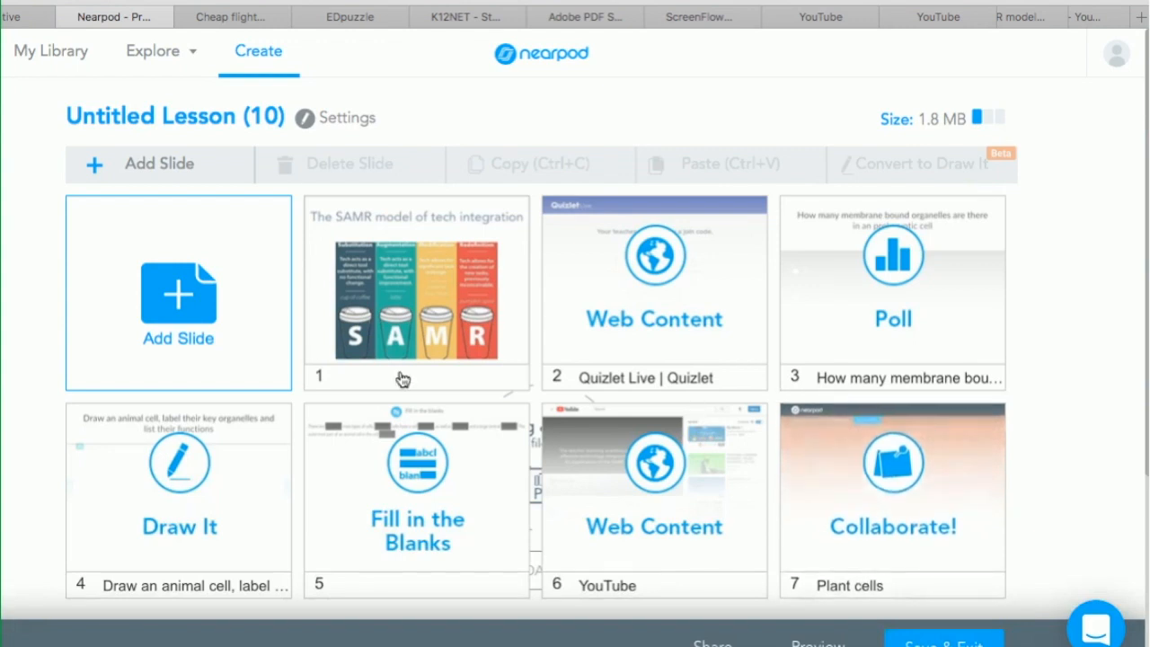
scroll(769, 426, down, 2)
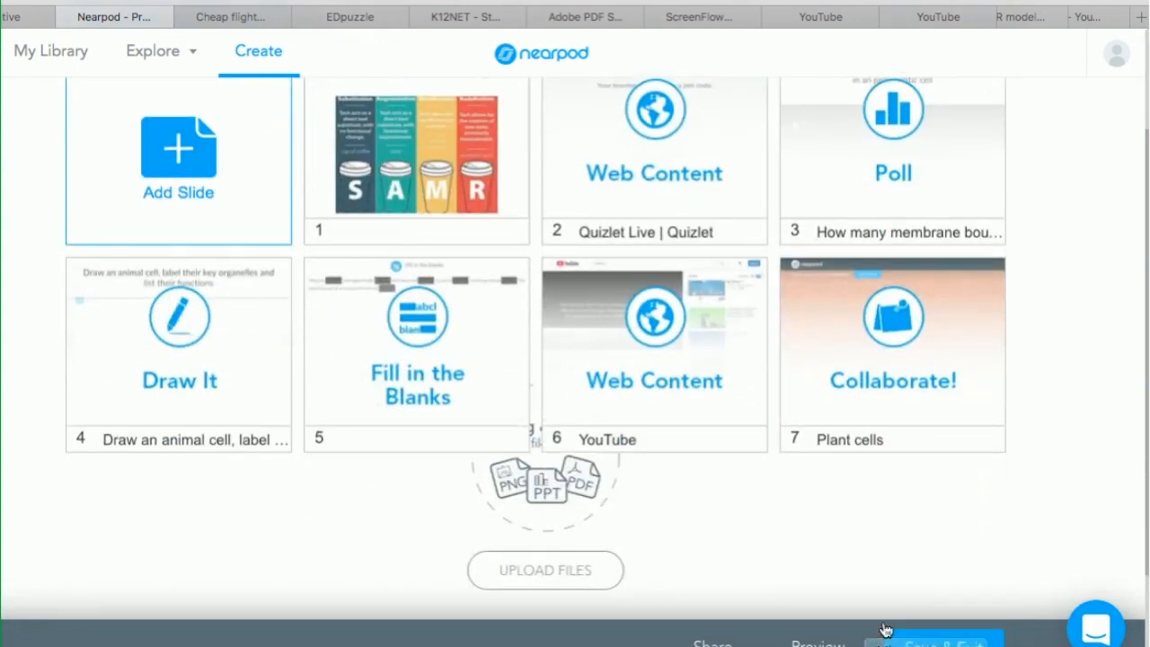
click(941, 644)
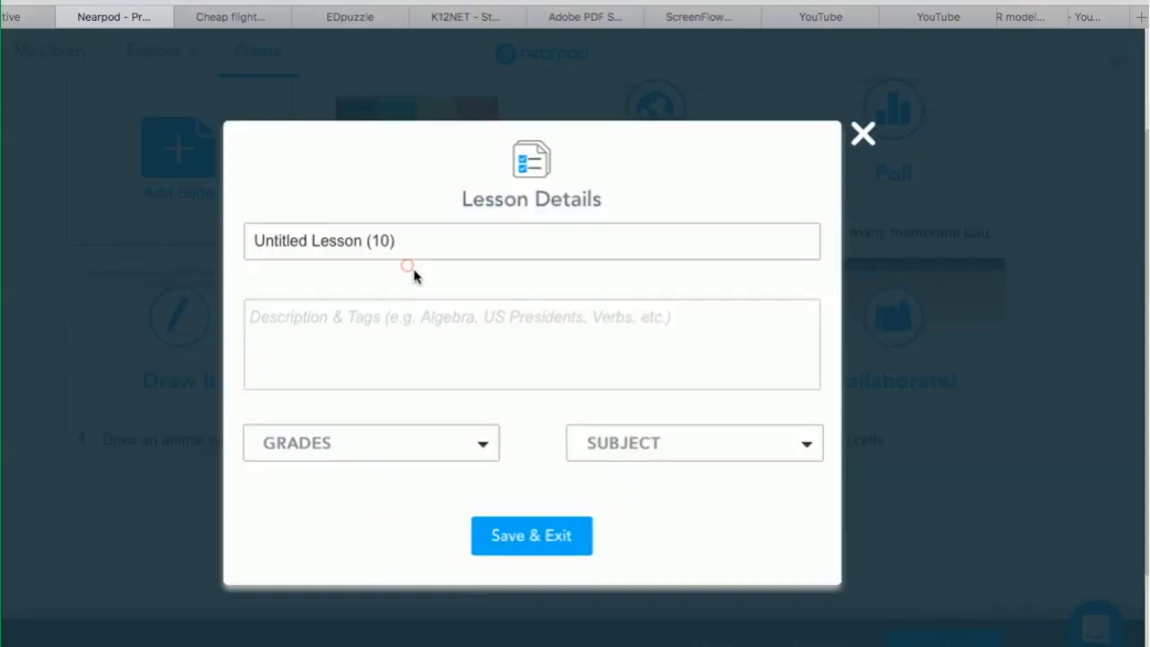
click(405, 255)
drag(398, 241, 221, 232)
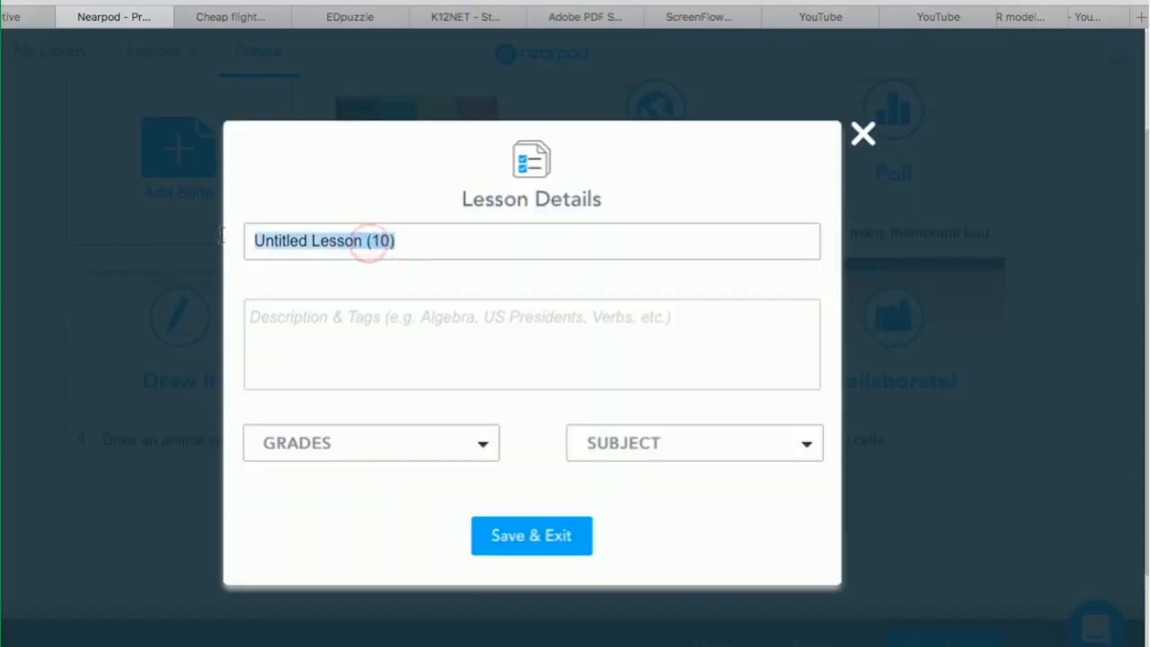
text(Trial lesson)
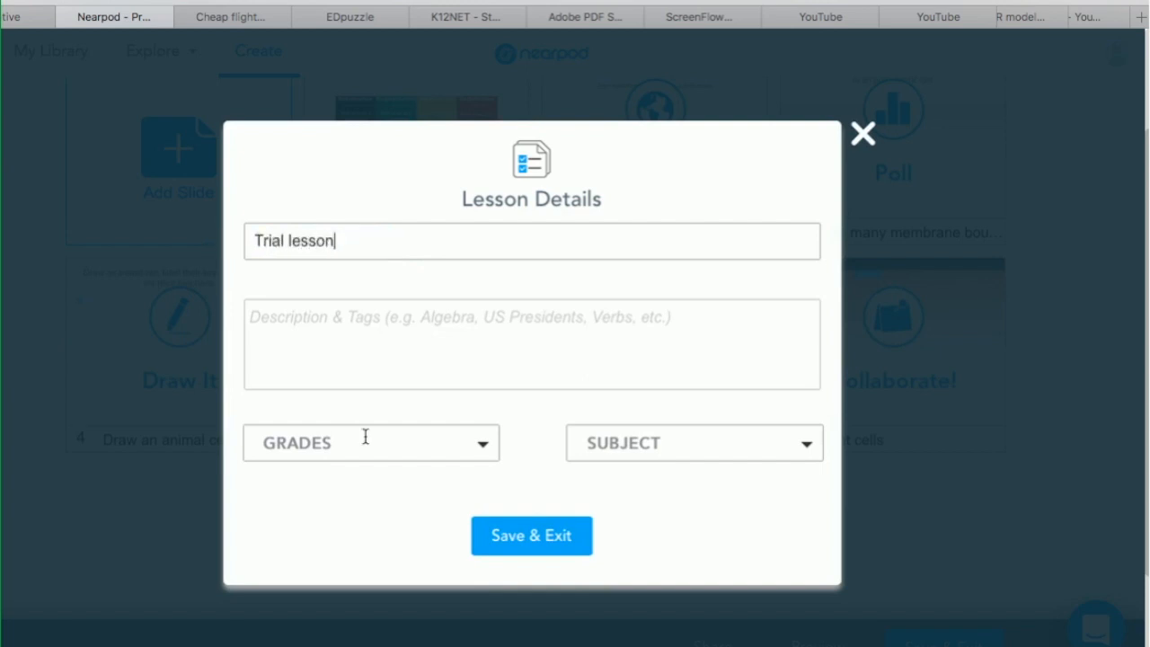
Set the lesson's grade to PD and its subject to Other, and save and exit the lesson
click(481, 447)
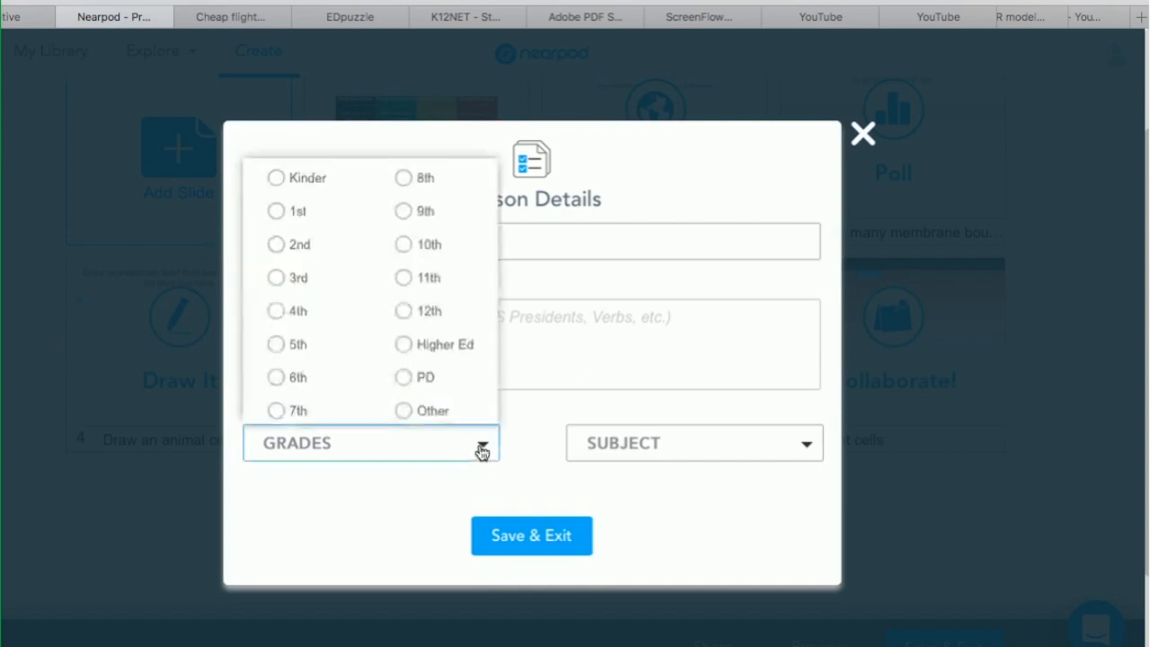
click(405, 379)
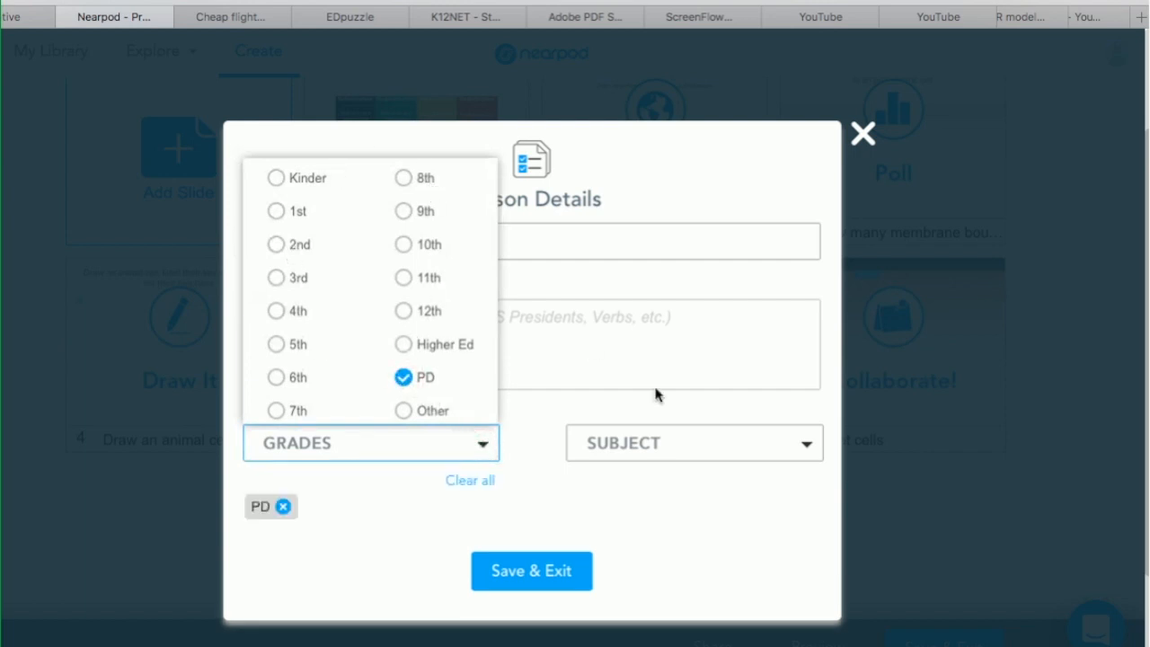
click(807, 442)
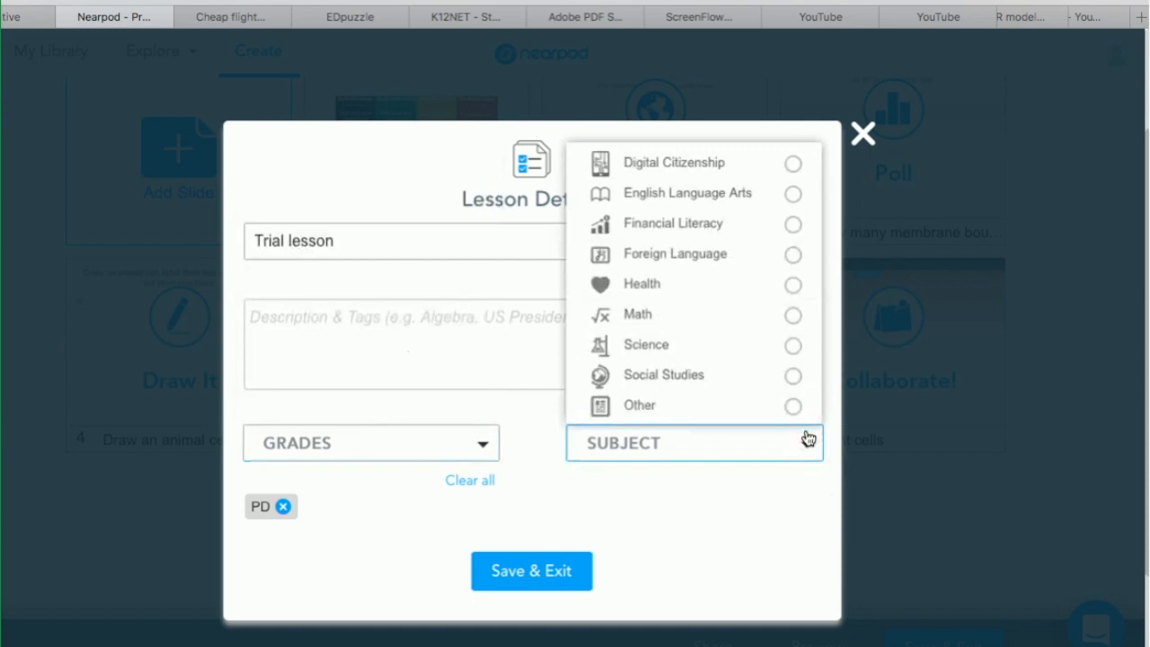
click(794, 406)
click(545, 575)
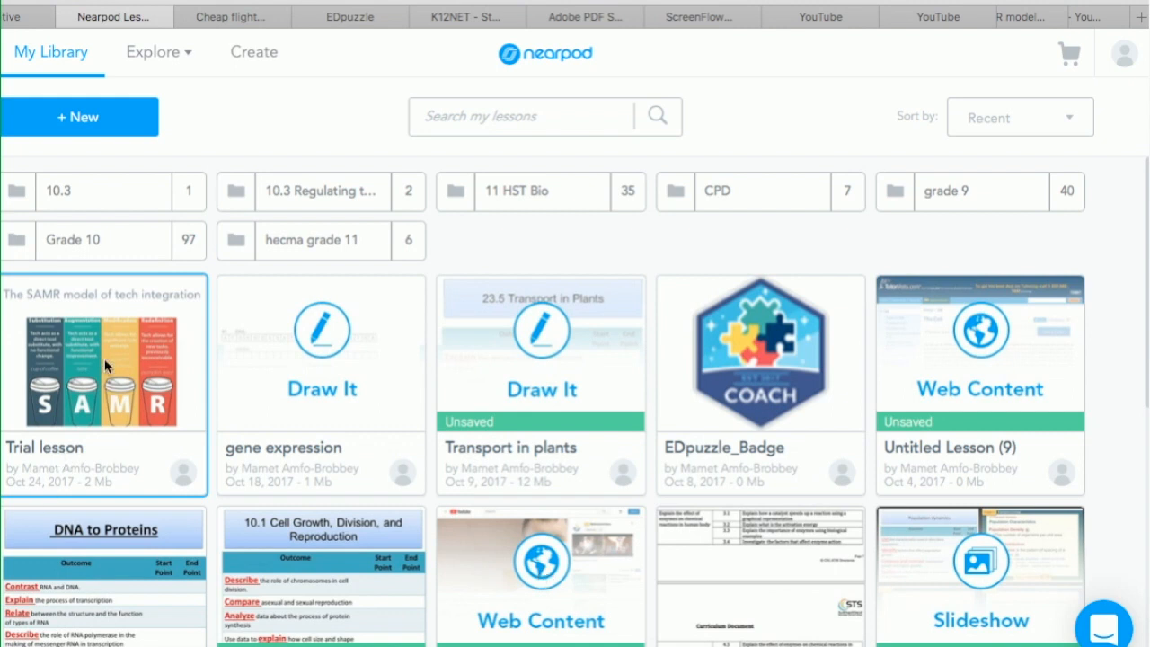
Review the management options and sharing methods of the Trial lesson, and leave sharing without sending anything
mouse_move(124, 391)
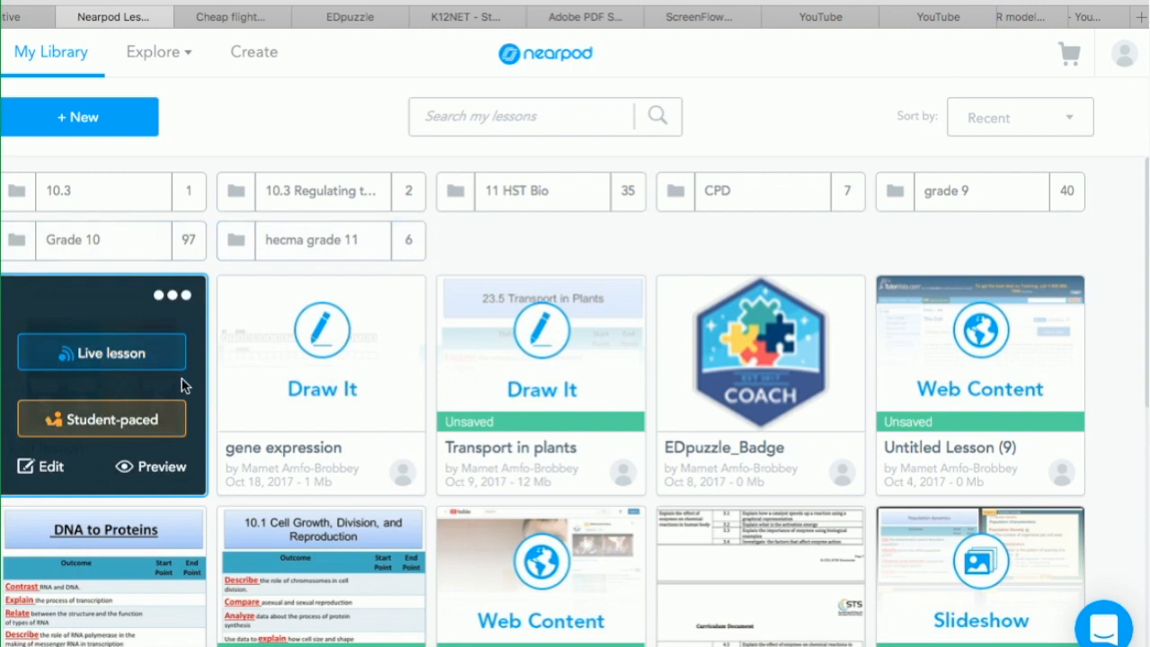
click(181, 297)
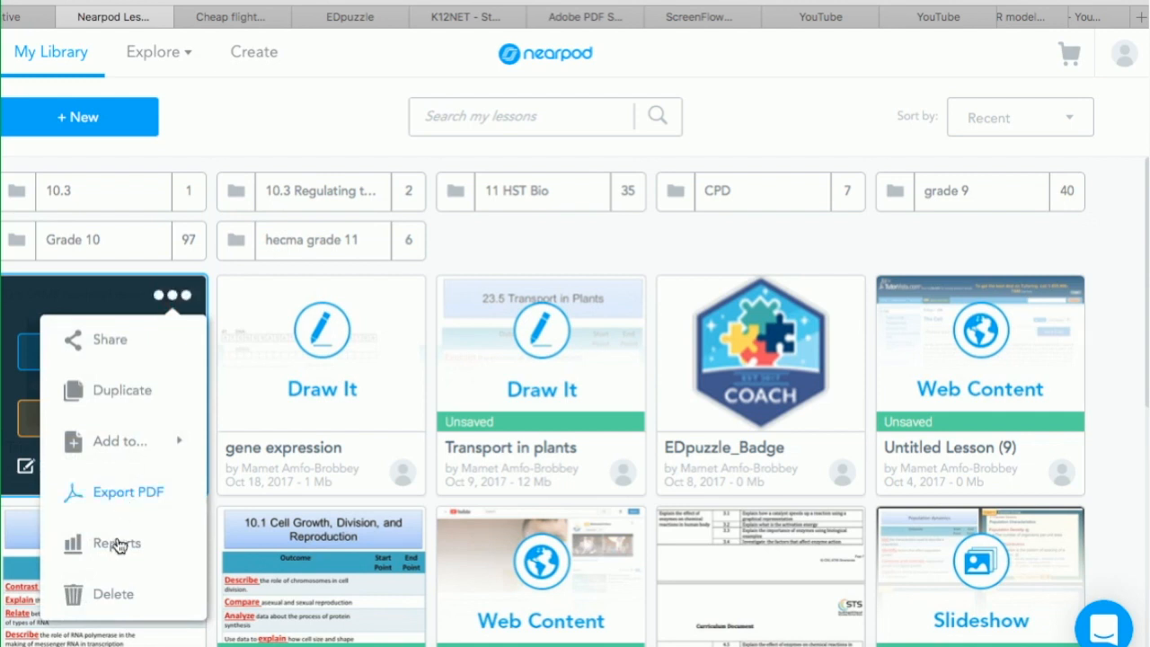
mouse_move(141, 441)
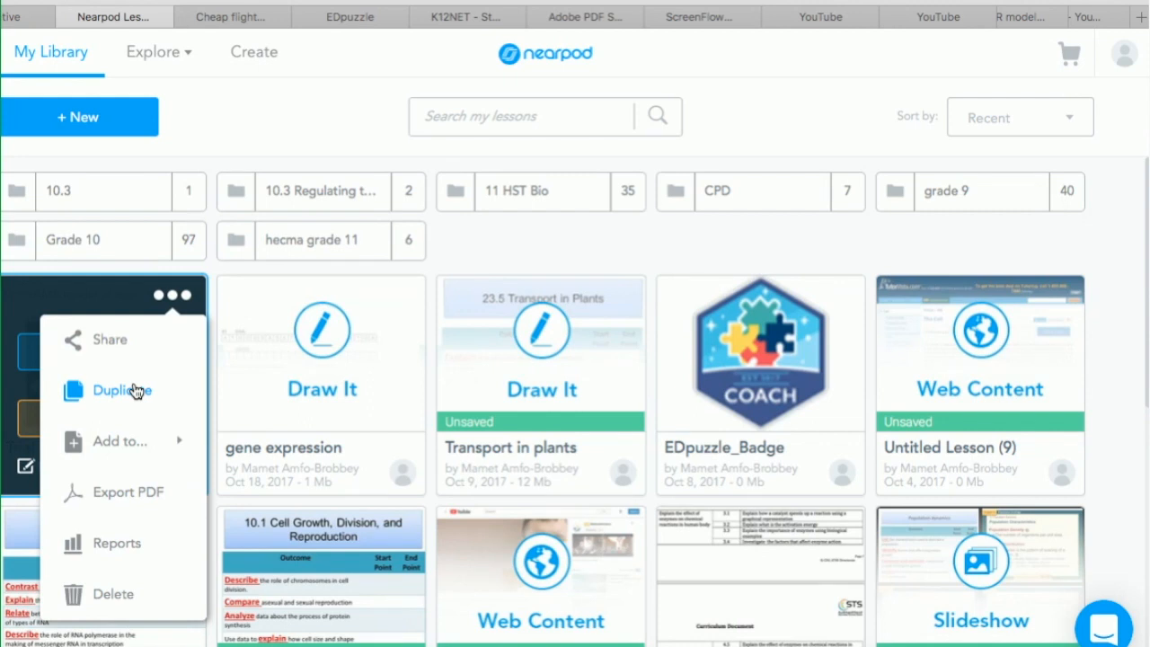
click(109, 342)
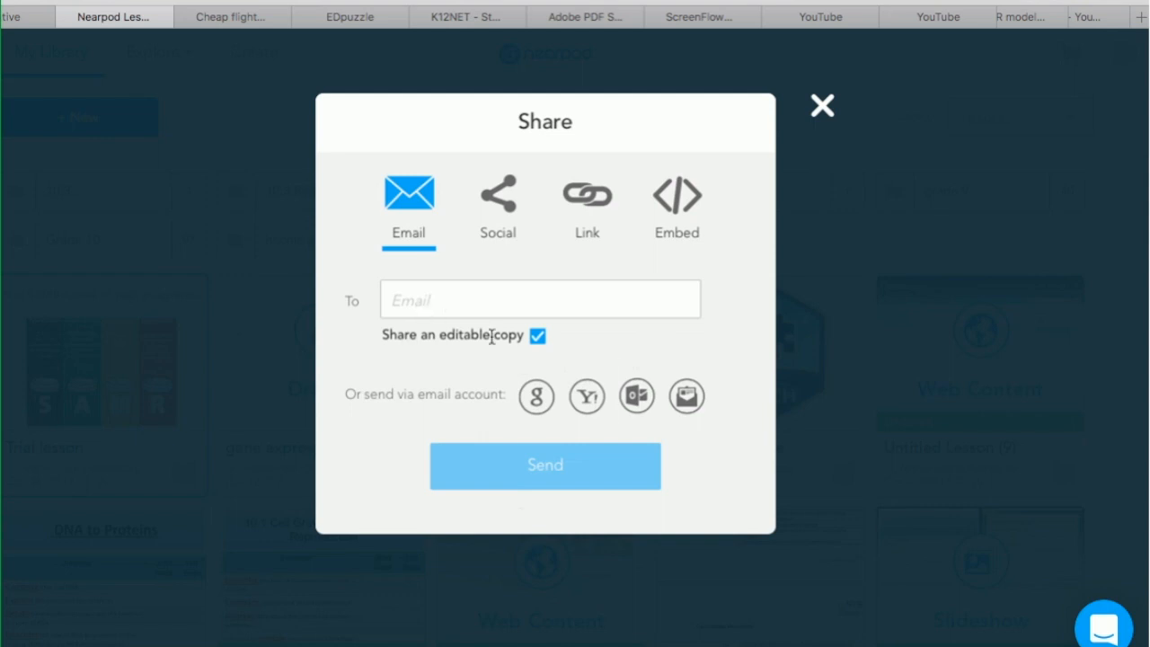
click(821, 110)
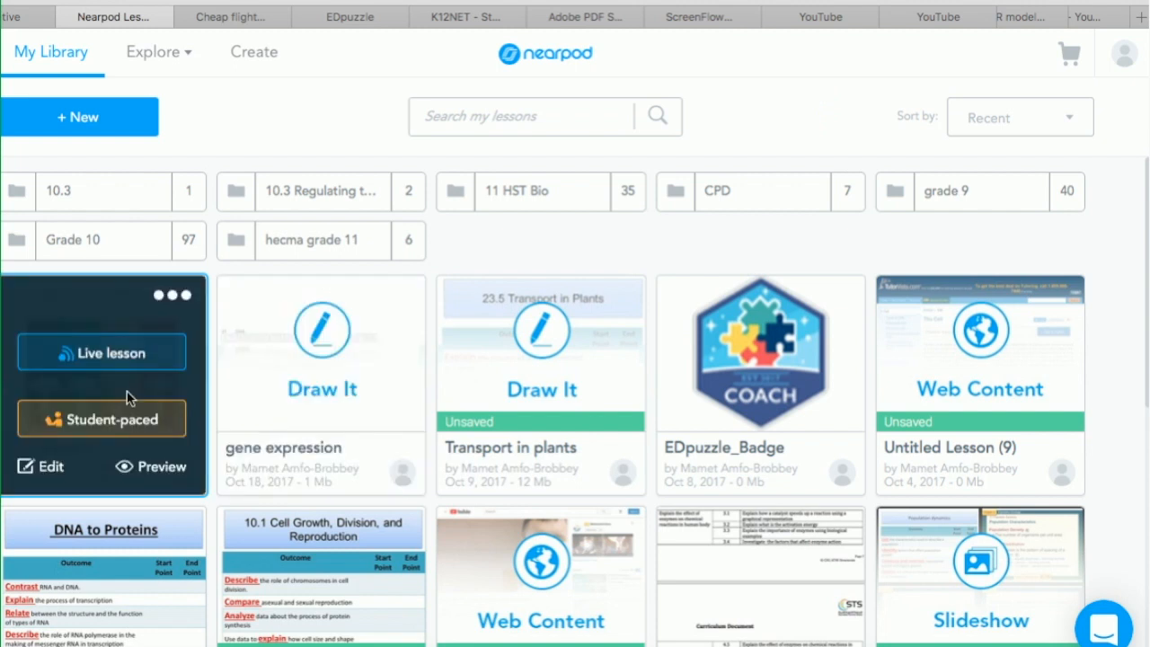
Preview the Trial lesson and go through its slides up to the Draw It slide about the animal cell
click(160, 475)
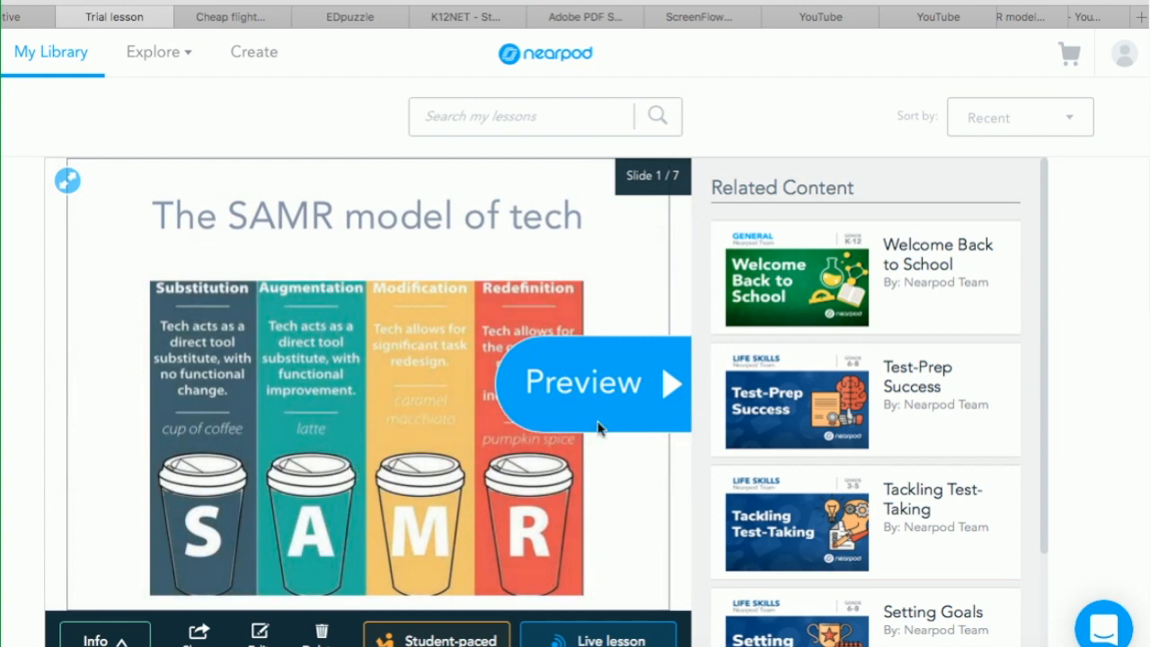
click(670, 395)
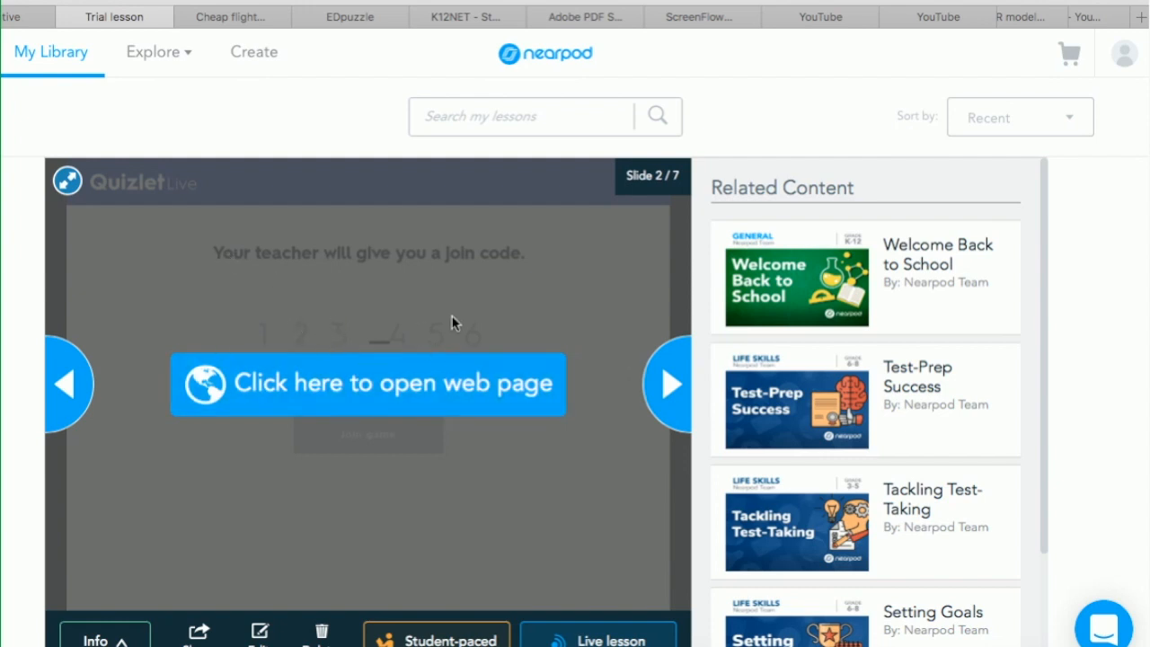
click(666, 385)
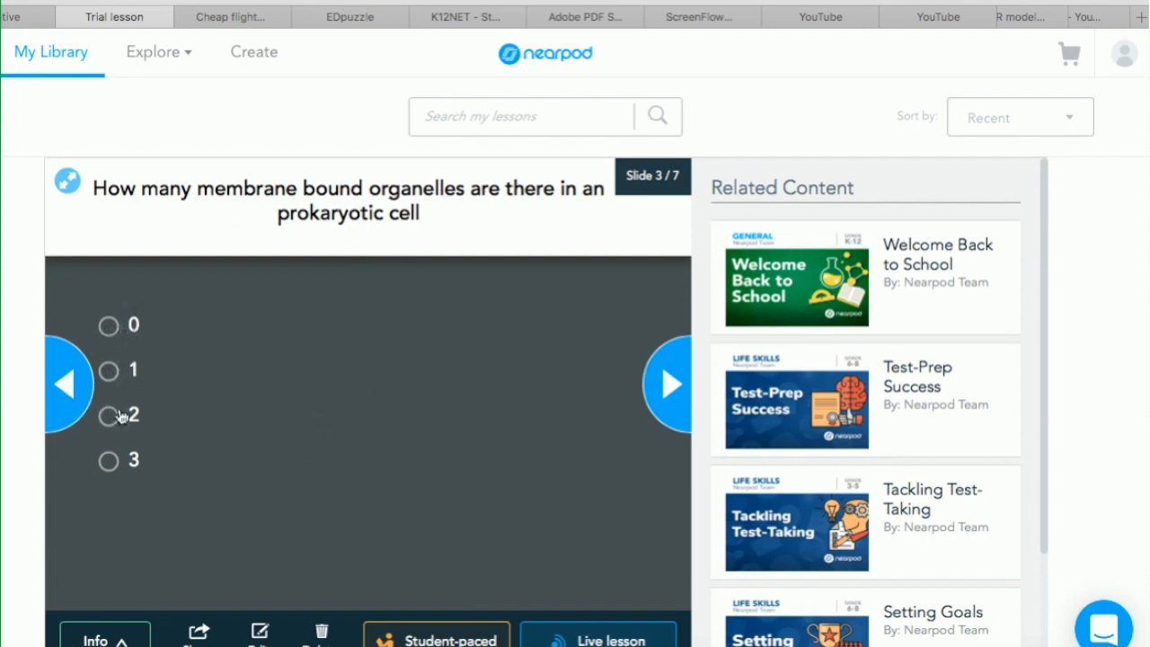
click(669, 385)
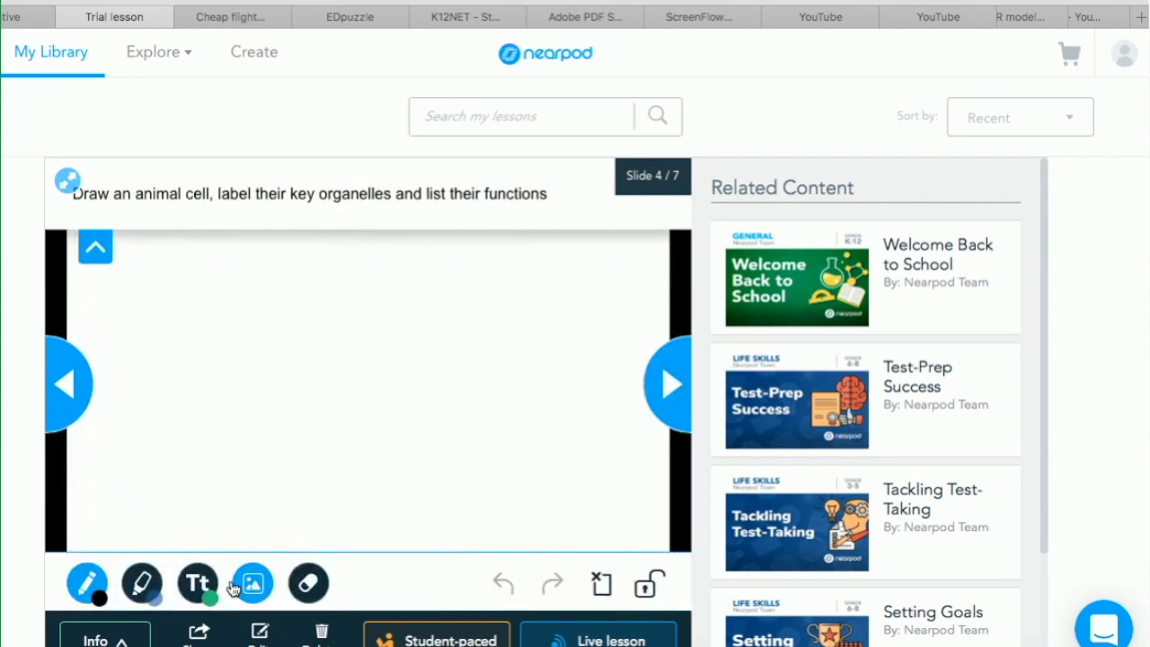
Add a text box reading sajdhajshdjasd to the Draw It slide and colour the text orange
click(200, 586)
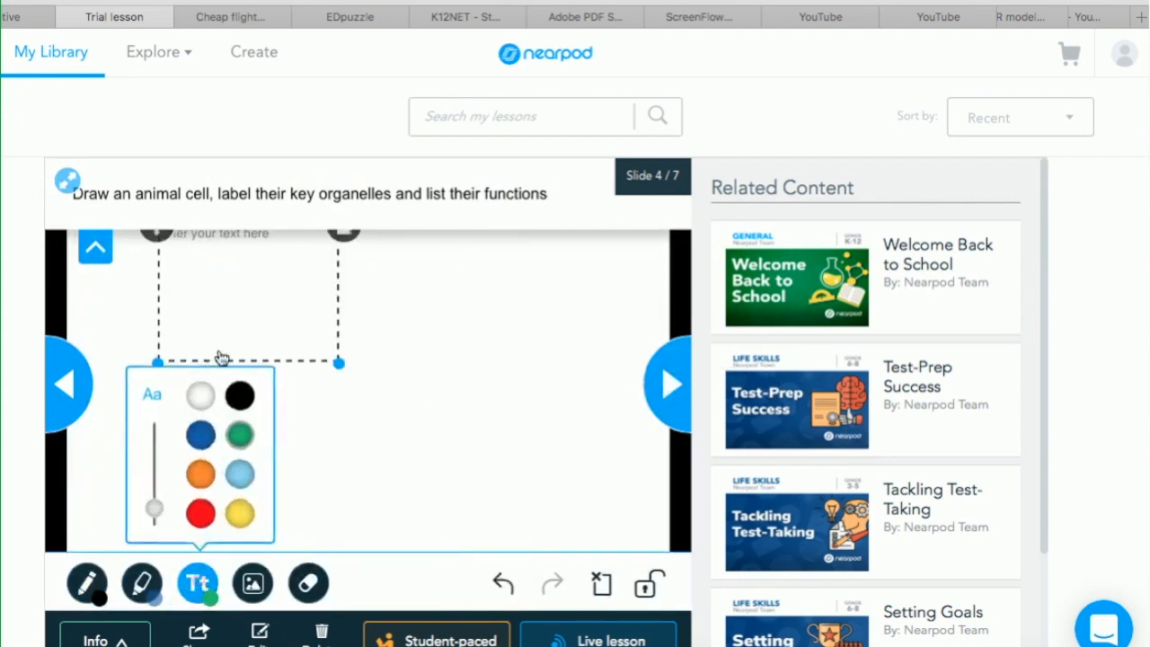
text(dhajshdjasd)
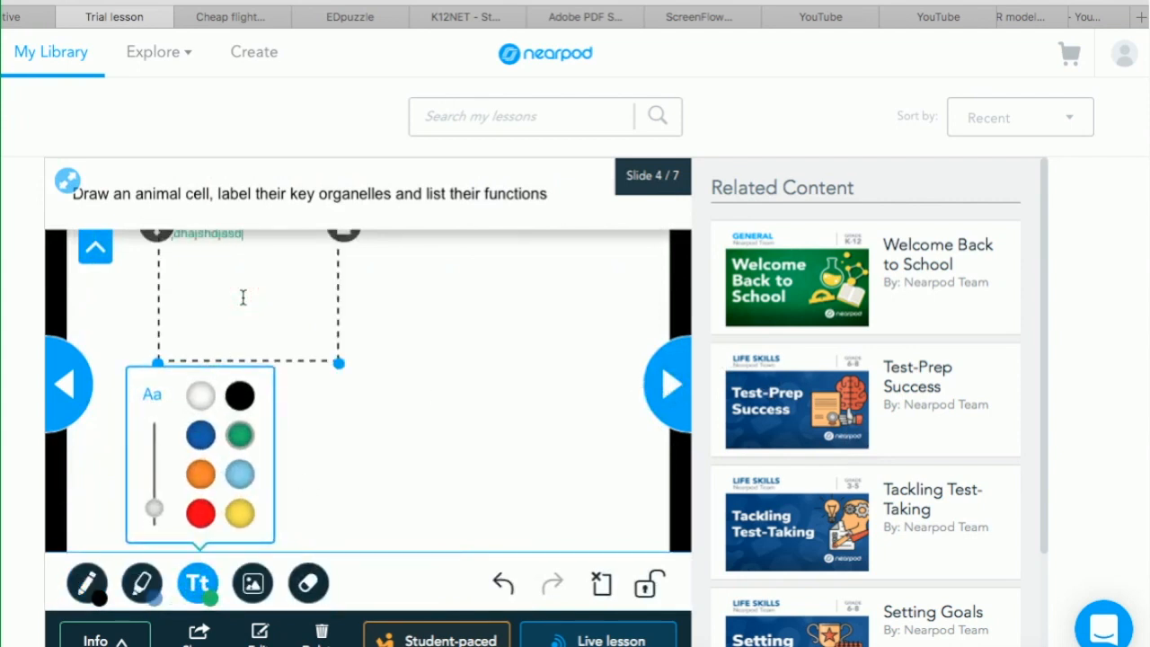
click(201, 477)
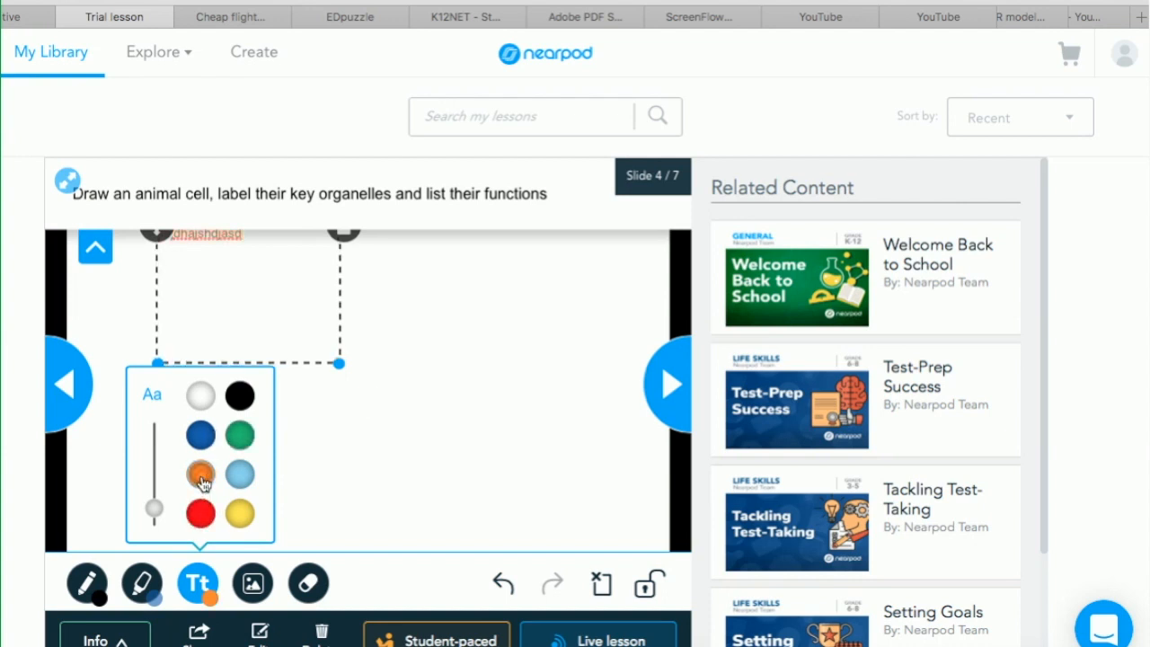
Insert the SAMR screenshot from the Desktop folder into the drawing, shrink it and place it below the orange text
click(252, 584)
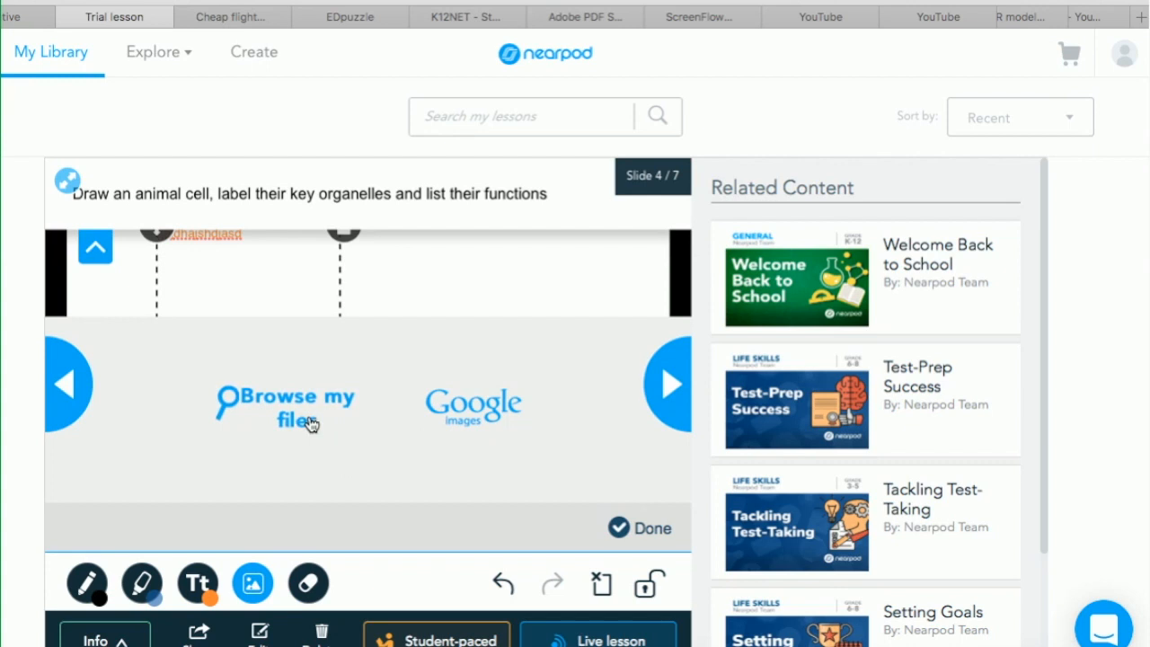
click(488, 426)
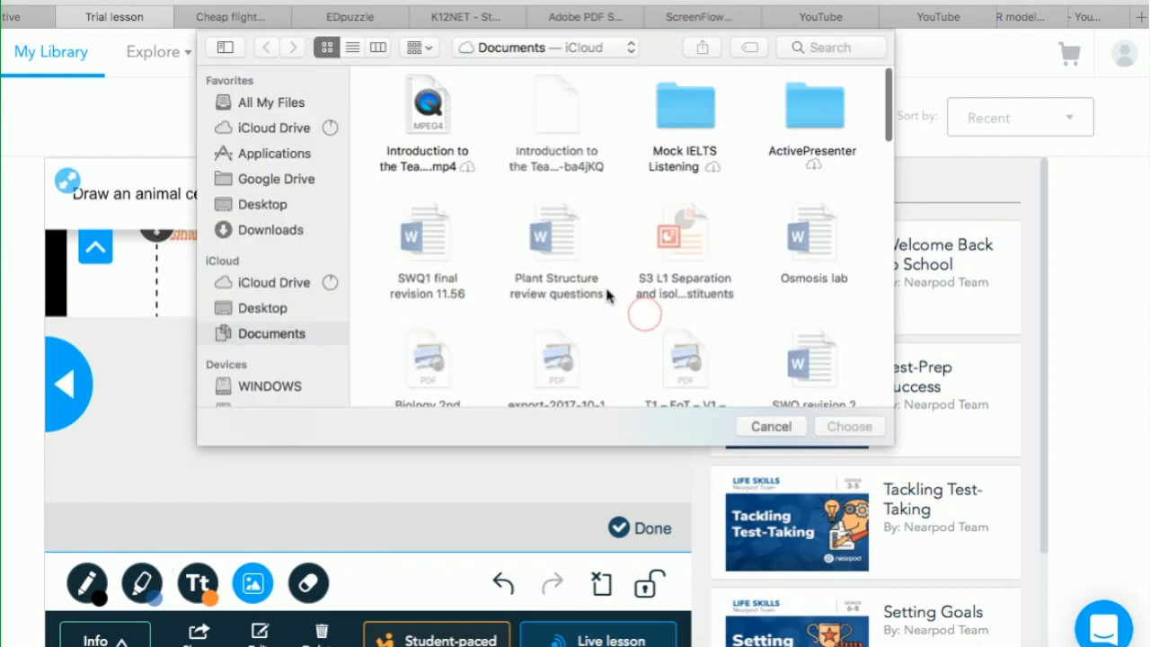
click(258, 199)
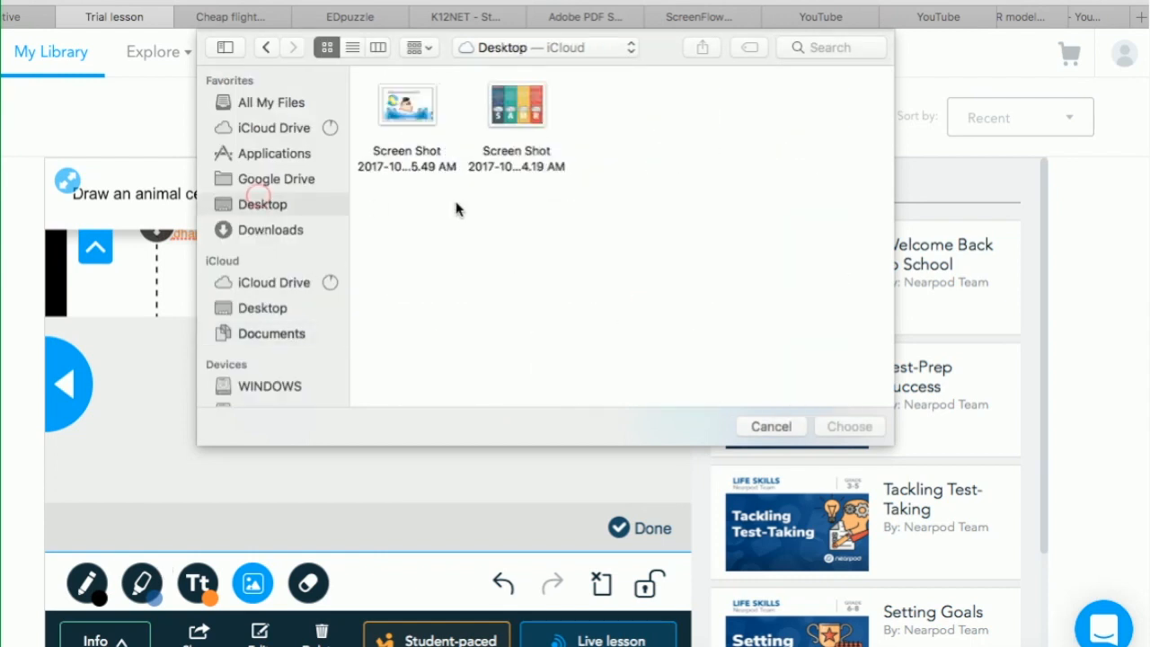
click(495, 108)
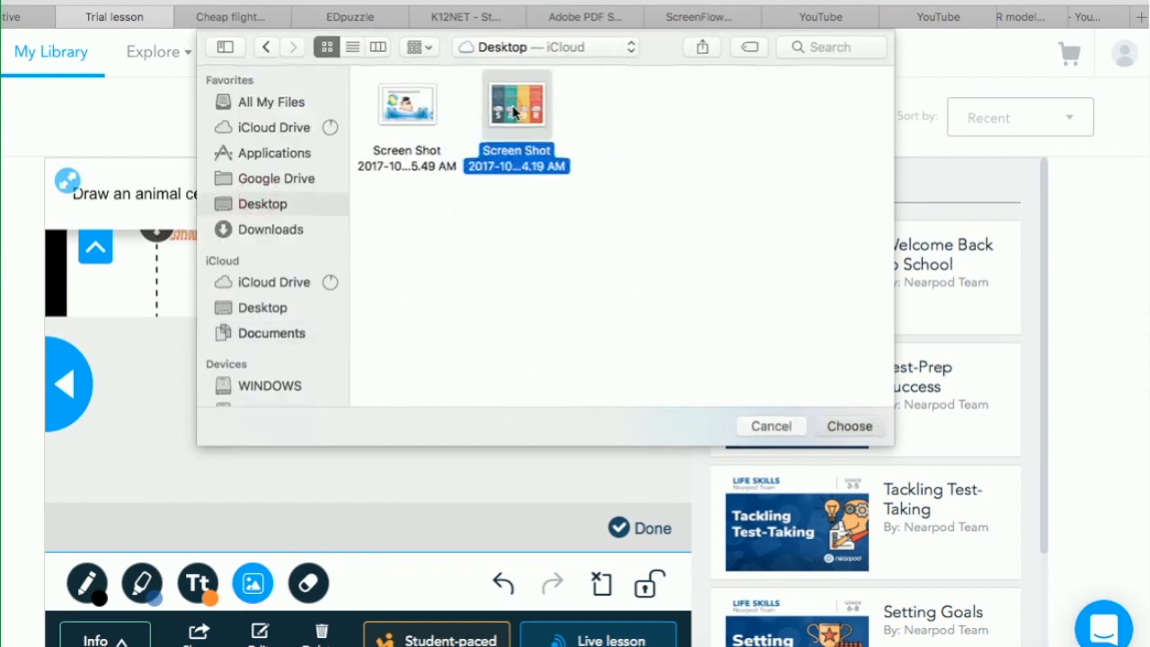
click(849, 426)
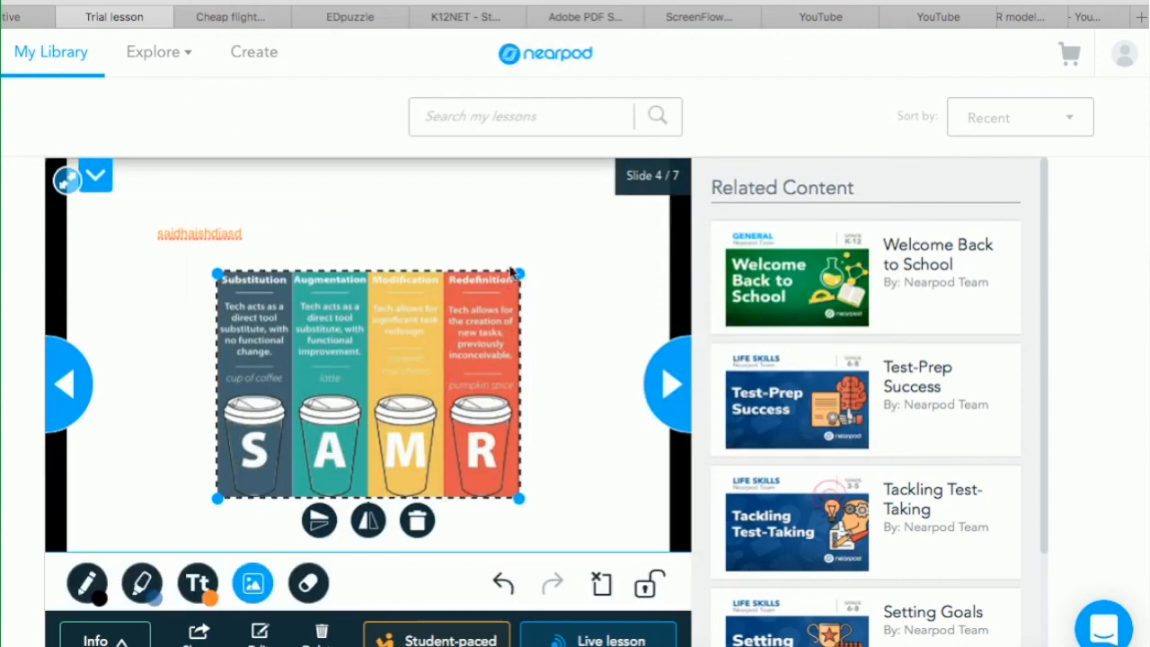
drag(518, 272, 425, 351)
mouse_move(308, 419)
mouse_down()
mouse_move(274, 370)
mouse_move(251, 395)
mouse_move(252, 438)
mouse_up()
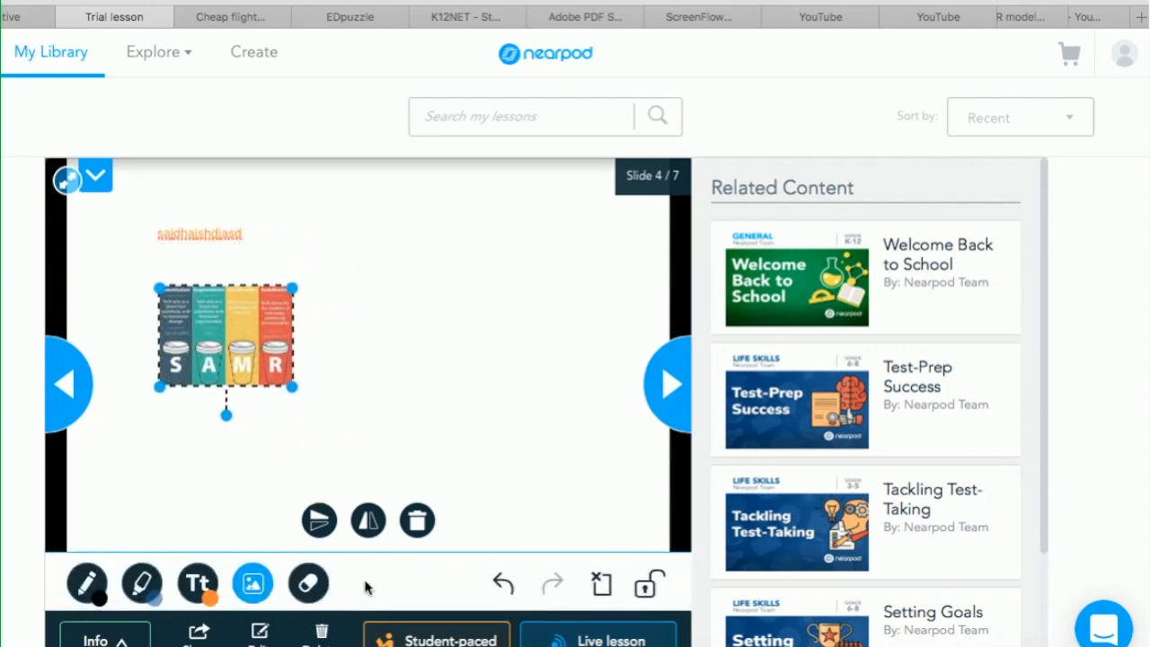
Set the pen colour to green and draw several freehand strokes beside and below the SAMR image on the Draw It slide
click(87, 584)
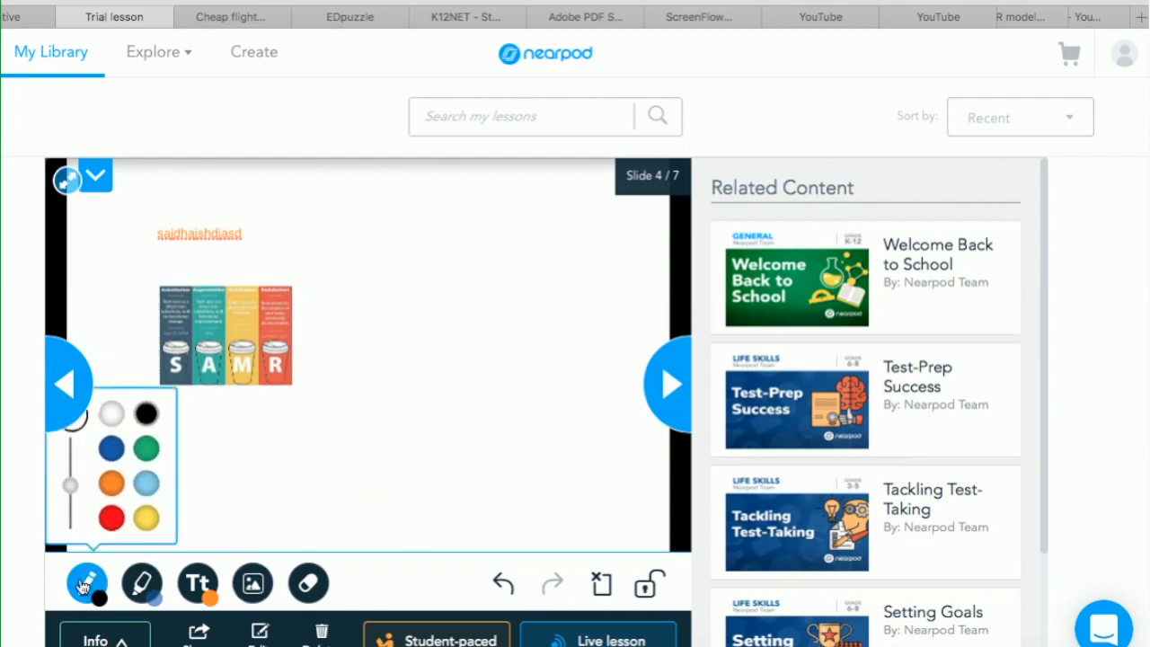
click(151, 437)
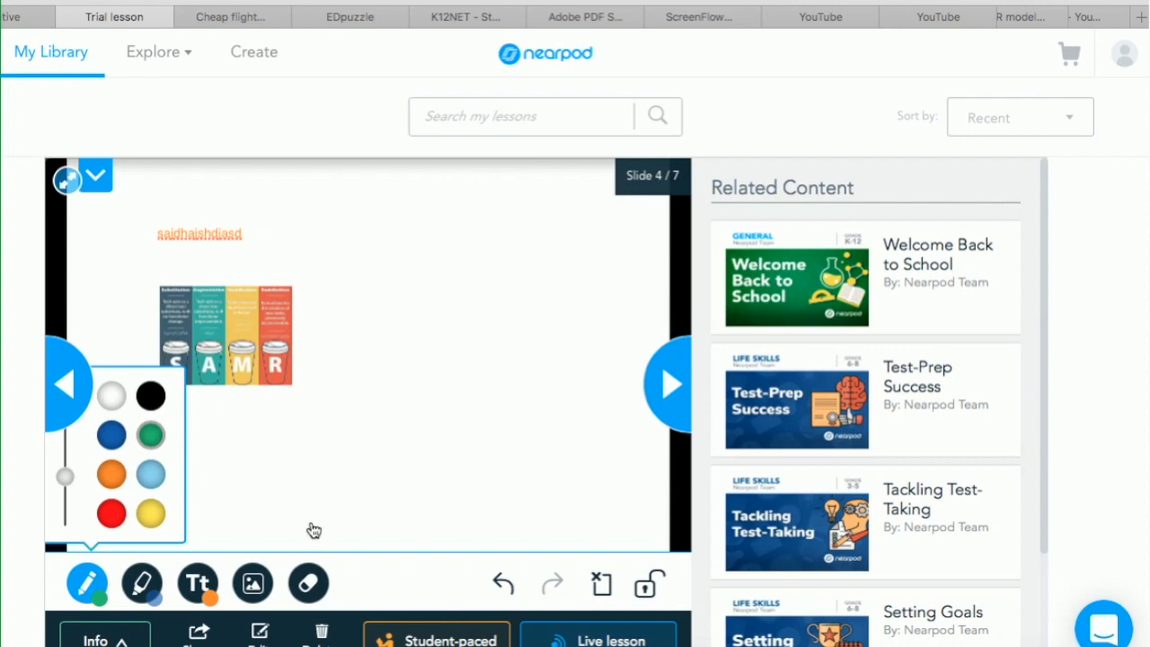
click(306, 586)
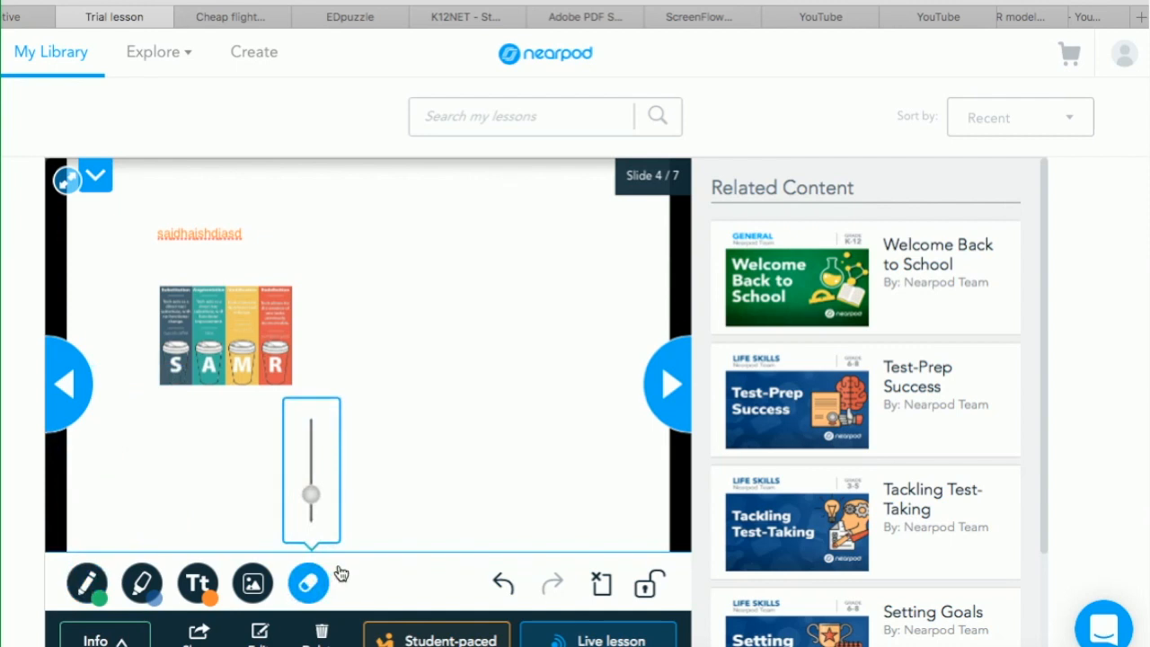
click(250, 586)
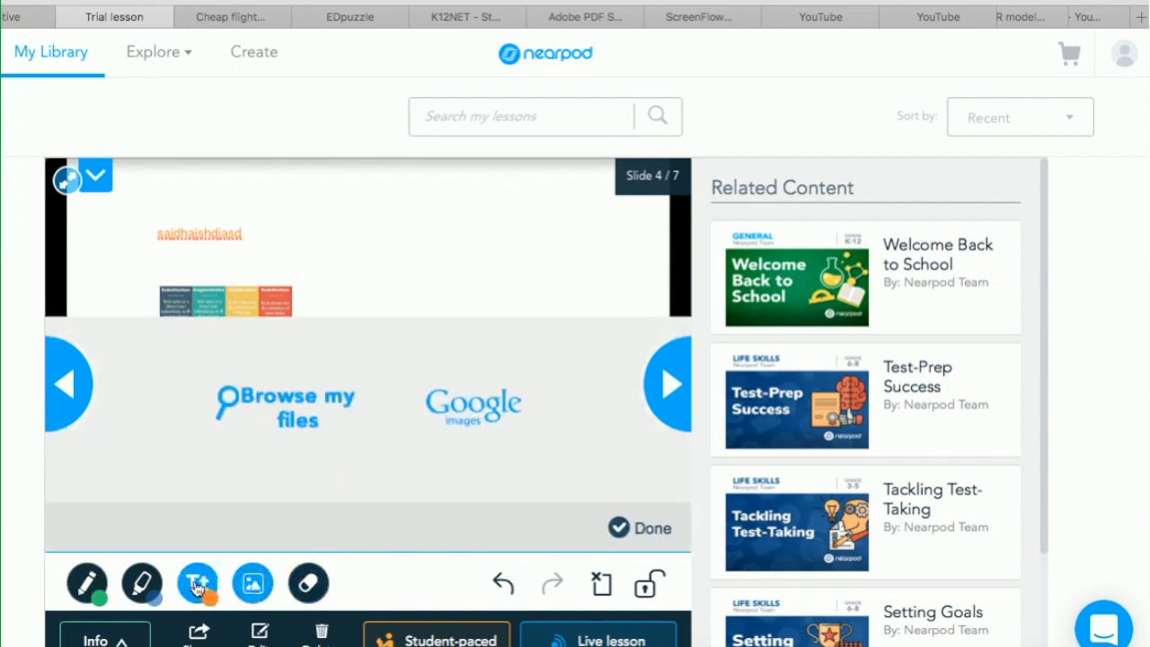
click(197, 584)
click(87, 586)
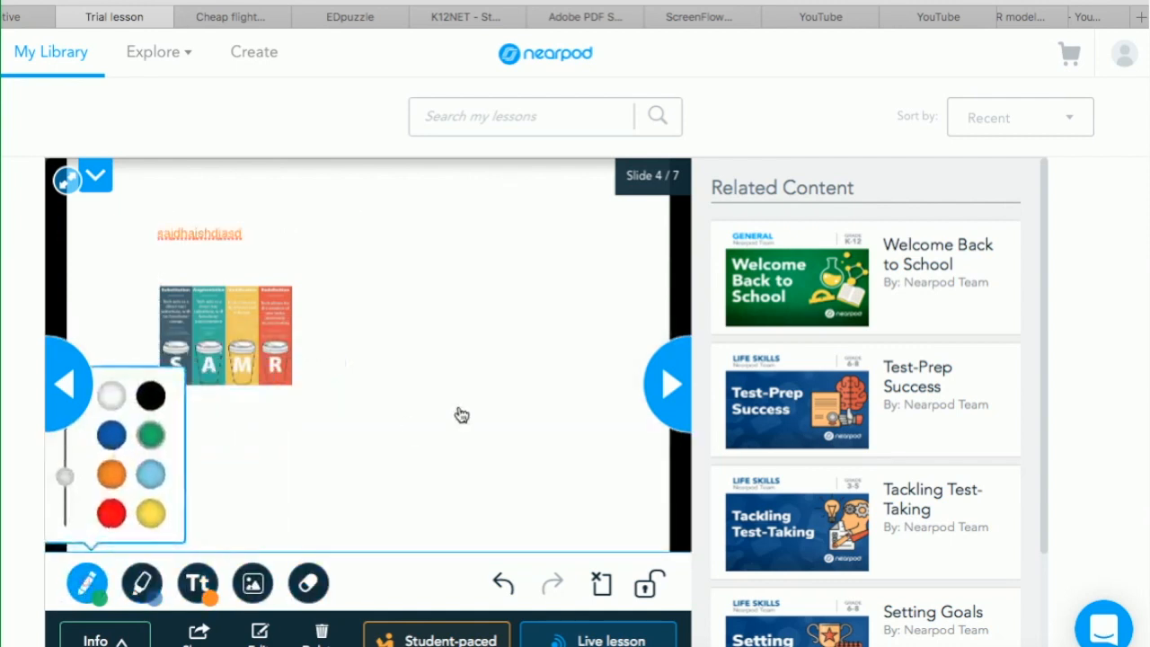
drag(331, 335, 346, 467)
mouse_move(440, 338)
mouse_down()
mouse_move(461, 360)
mouse_move(477, 356)
mouse_move(482, 287)
mouse_move(516, 272)
mouse_move(542, 288)
mouse_up()
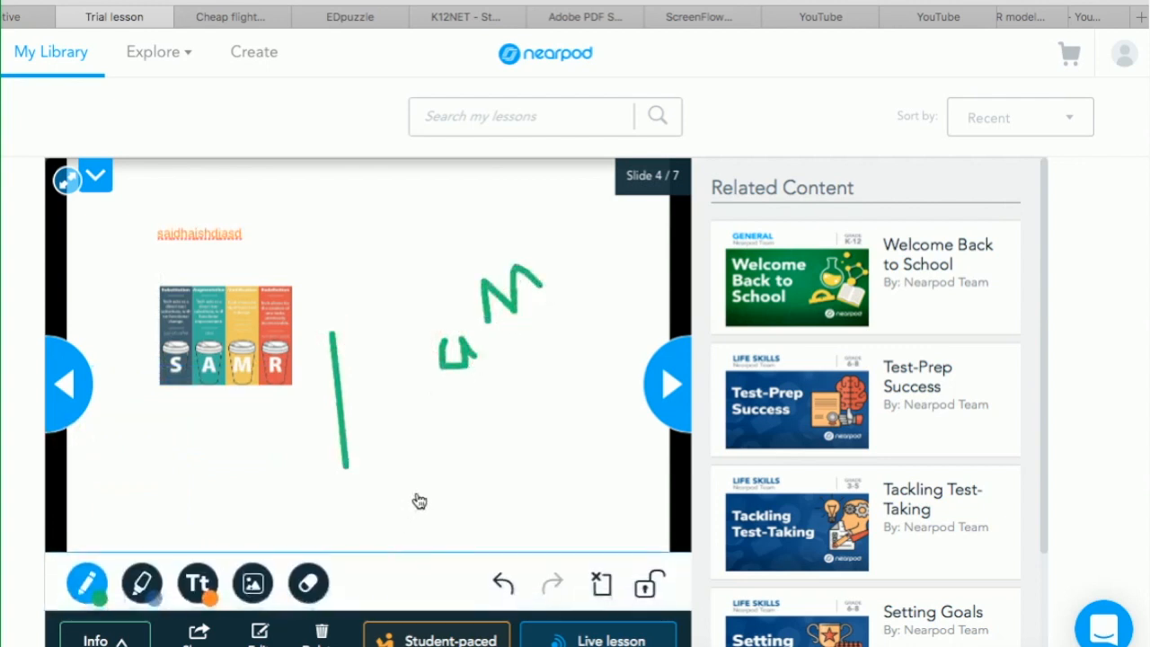
click(387, 469)
drag(387, 469, 422, 495)
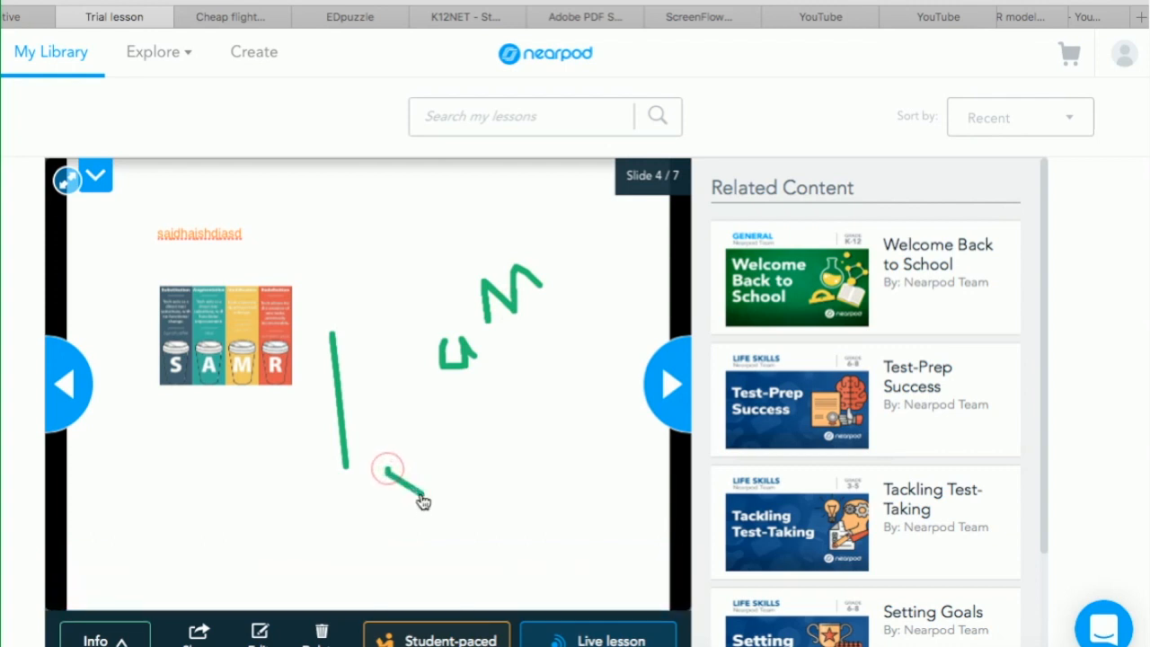
mouse_move(435, 446)
mouse_down()
mouse_move(461, 419)
mouse_move(472, 361)
mouse_up()
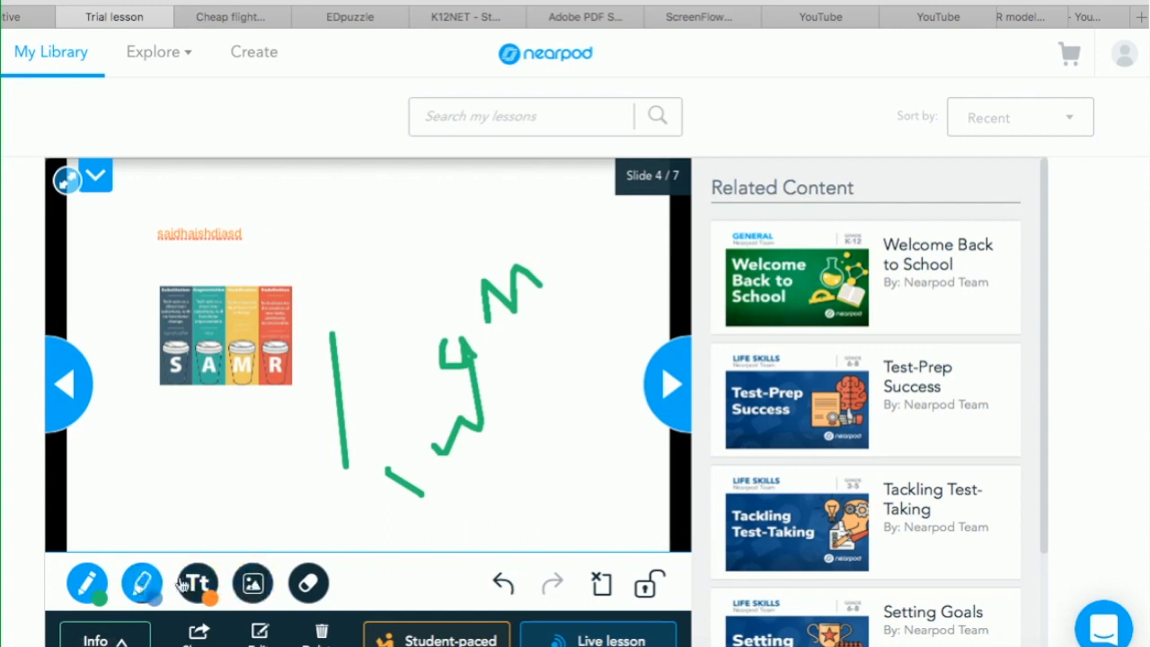
Highlight around the long green vertical stroke in yellow with the highlighter
click(142, 584)
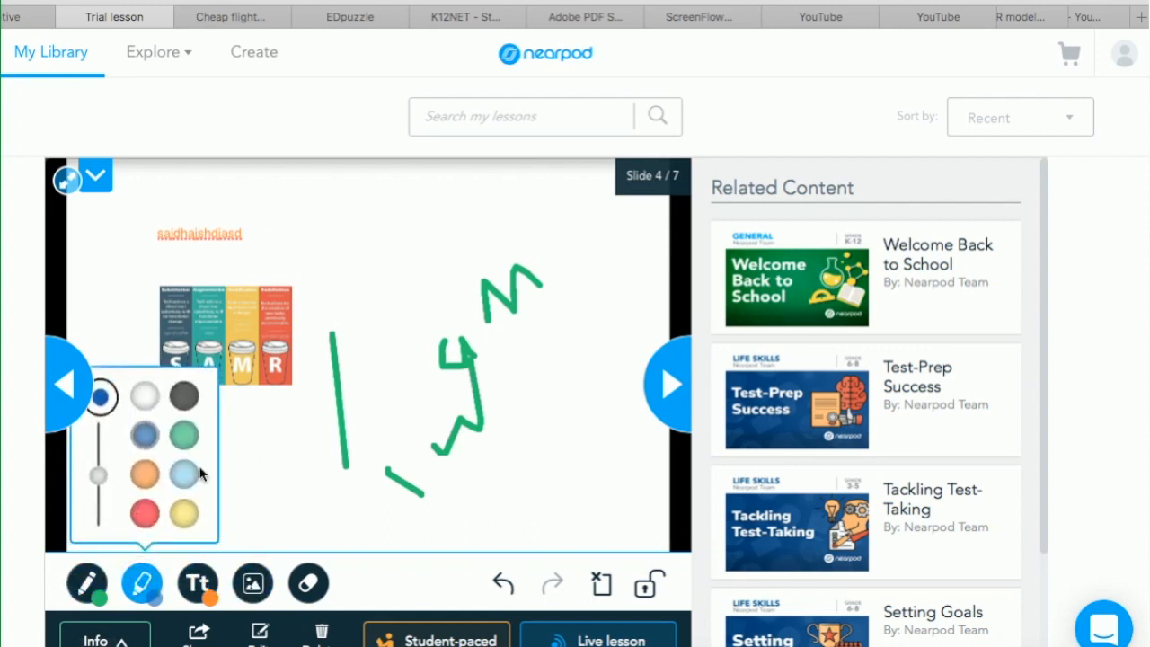
click(184, 513)
mouse_move(309, 414)
mouse_down()
mouse_move(350, 367)
mouse_move(324, 467)
mouse_move(324, 393)
mouse_move(336, 392)
mouse_up()
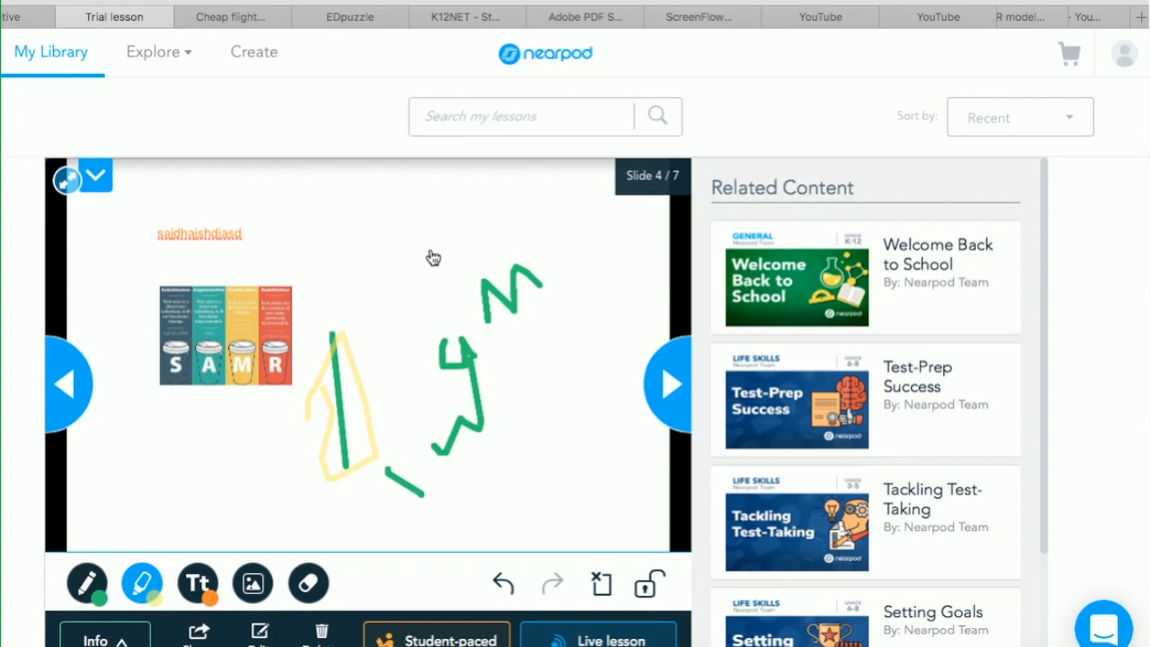
On the Fill in the blanks slide, place 2, Plant, chloroplast, wall, membrane and vacuole in reading order, and submit the answers
click(670, 381)
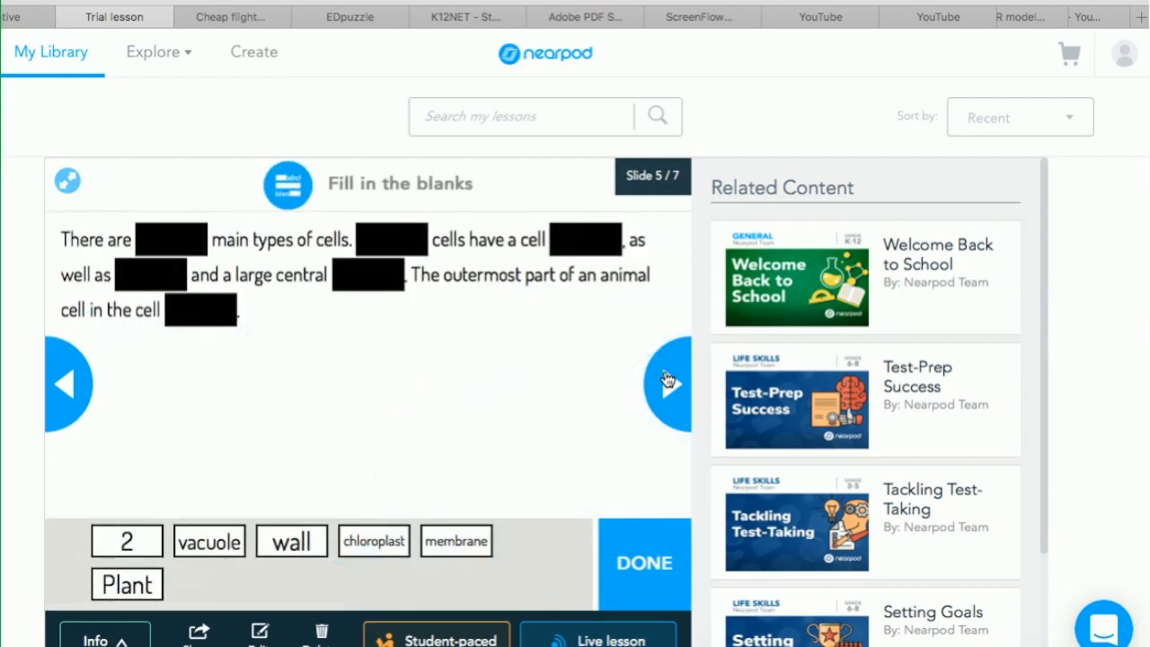
drag(132, 542, 184, 254)
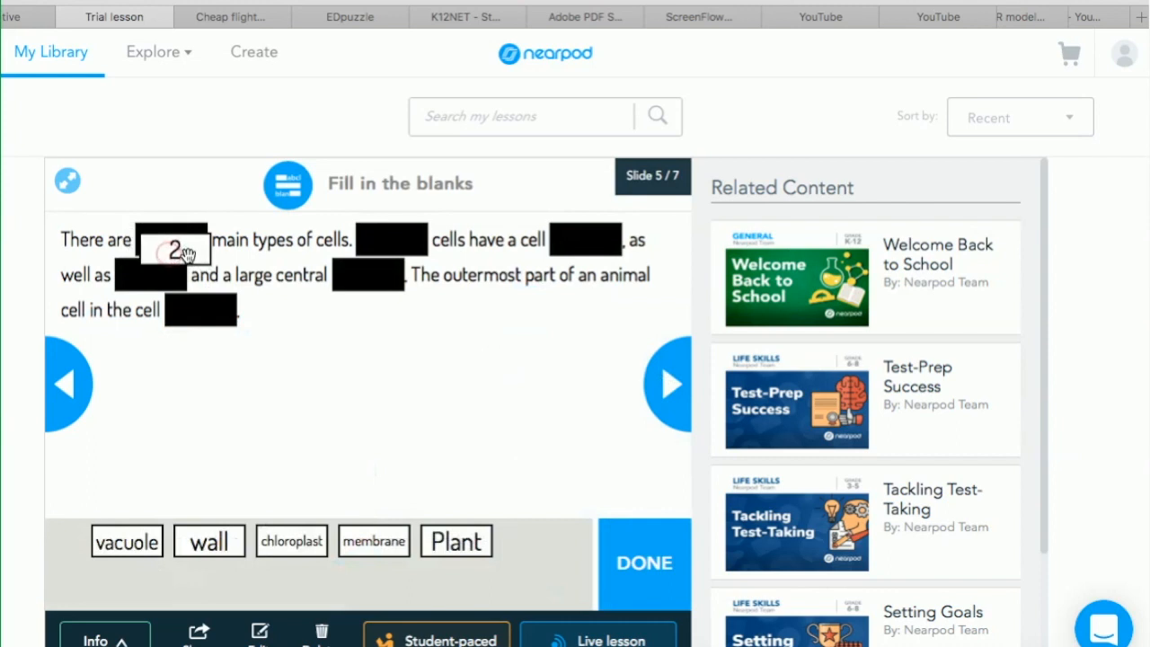
drag(207, 543, 149, 275)
drag(128, 542, 200, 310)
drag(209, 541, 351, 287)
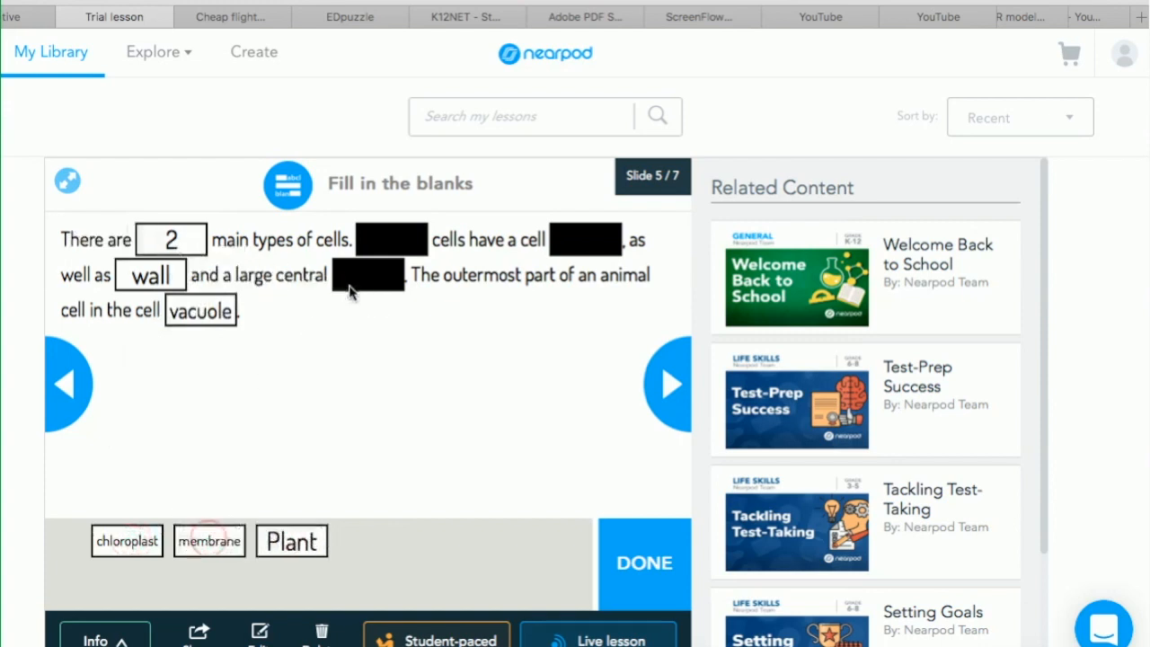
drag(287, 541, 393, 230)
drag(205, 542, 352, 275)
drag(131, 541, 586, 236)
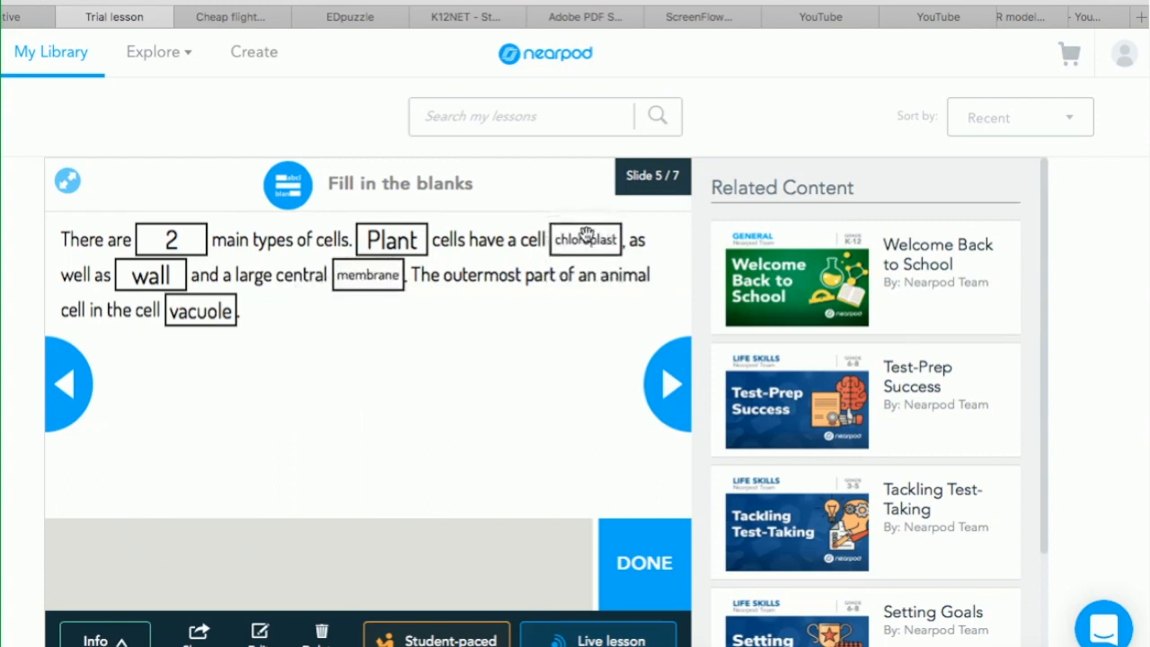
click(638, 577)
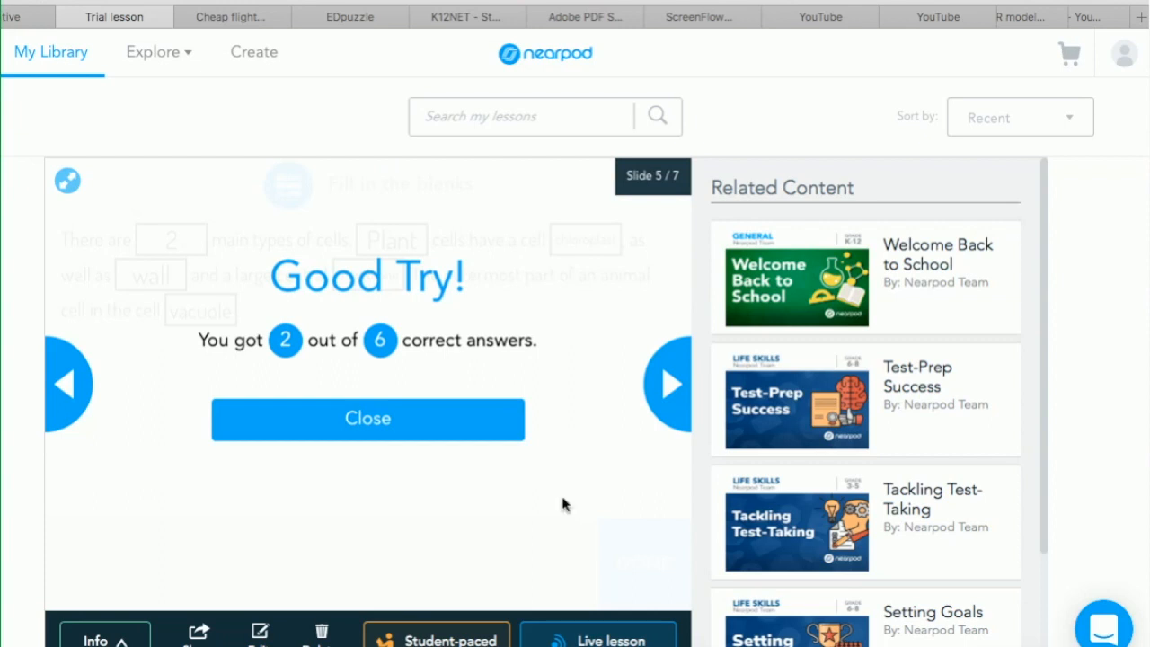
Advance past the video slide to the Plant cells board and attach the SAMR screenshot from the Desktop folder to a post
click(668, 388)
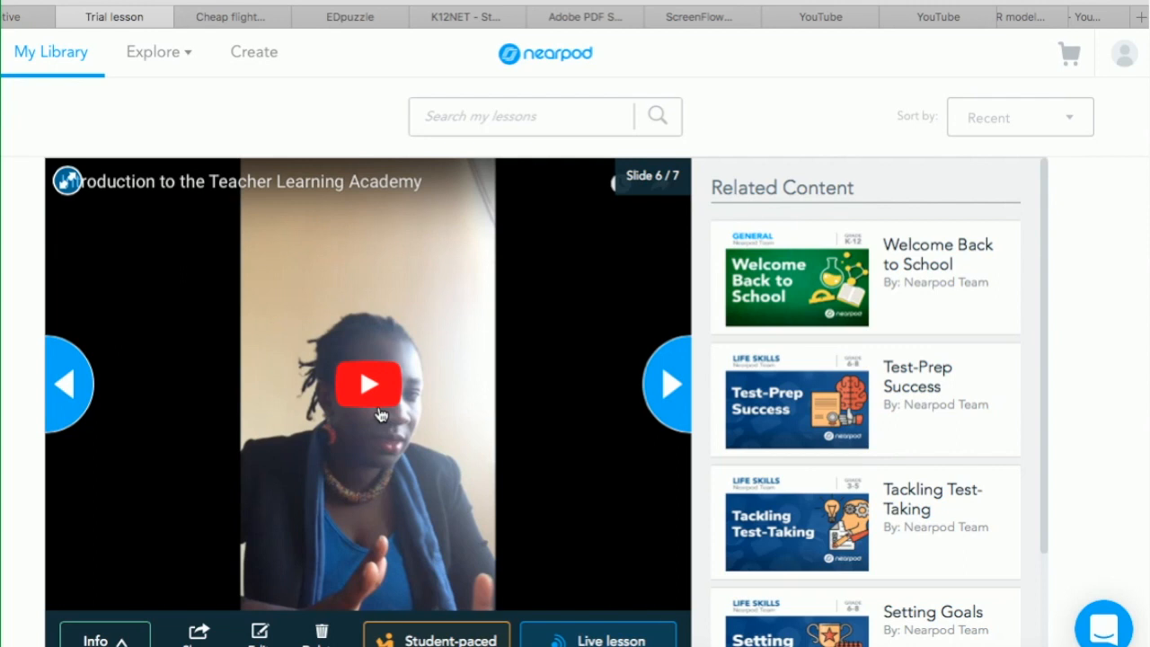
click(674, 395)
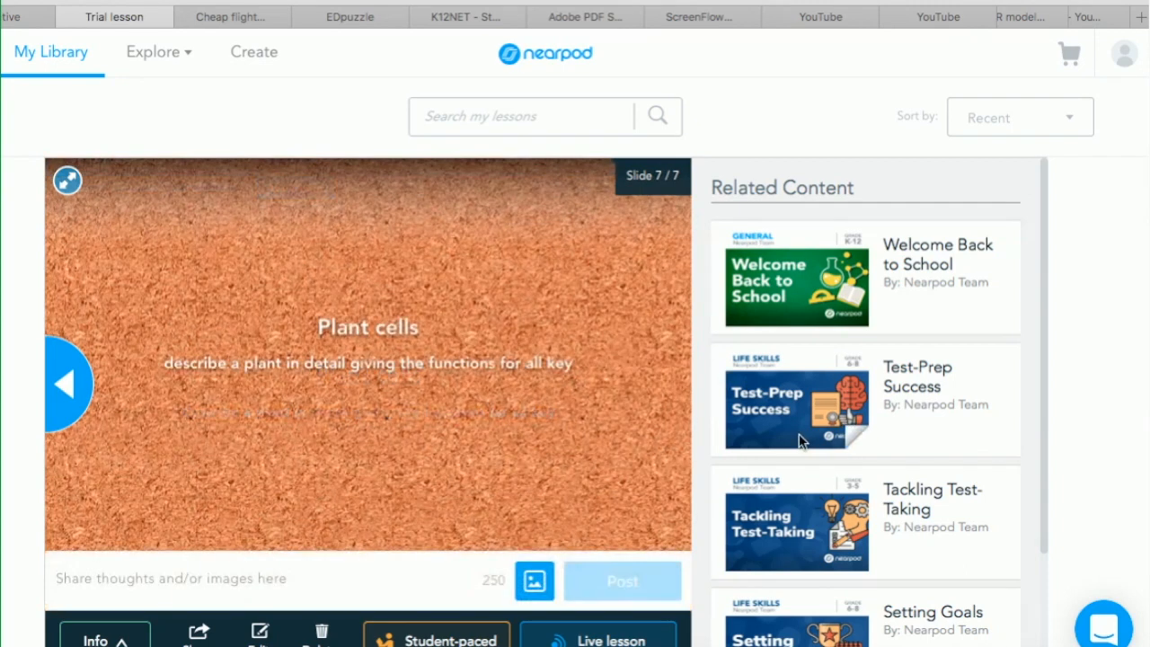
click(601, 584)
click(536, 580)
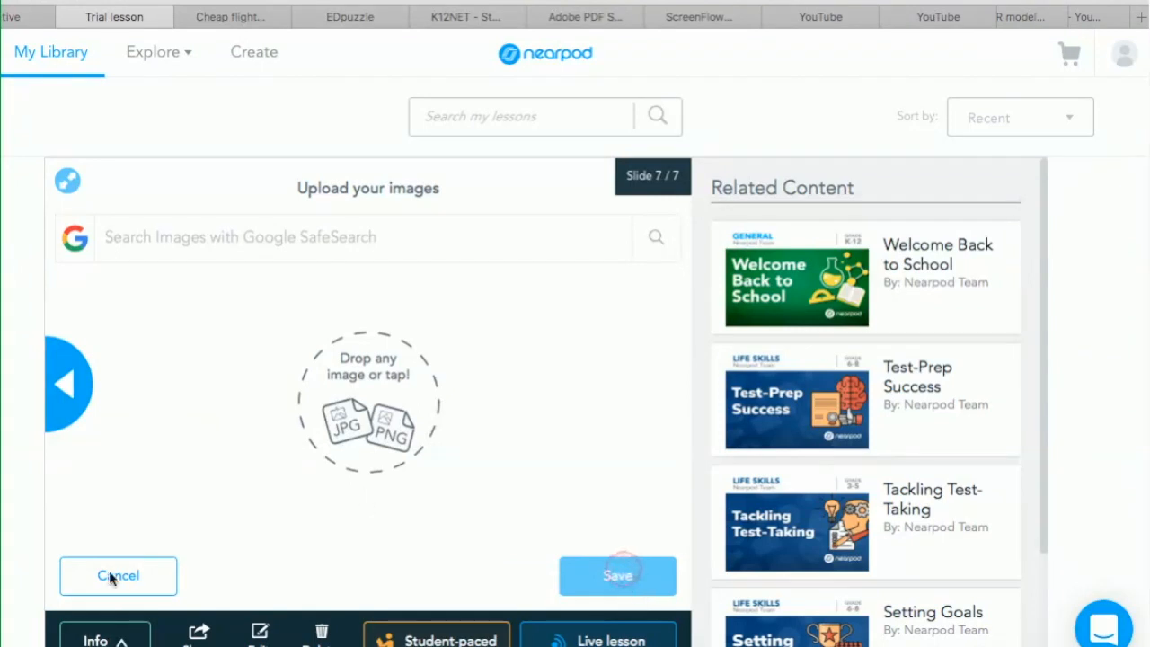
click(52, 643)
drag(23, 189, 528, 461)
click(52, 643)
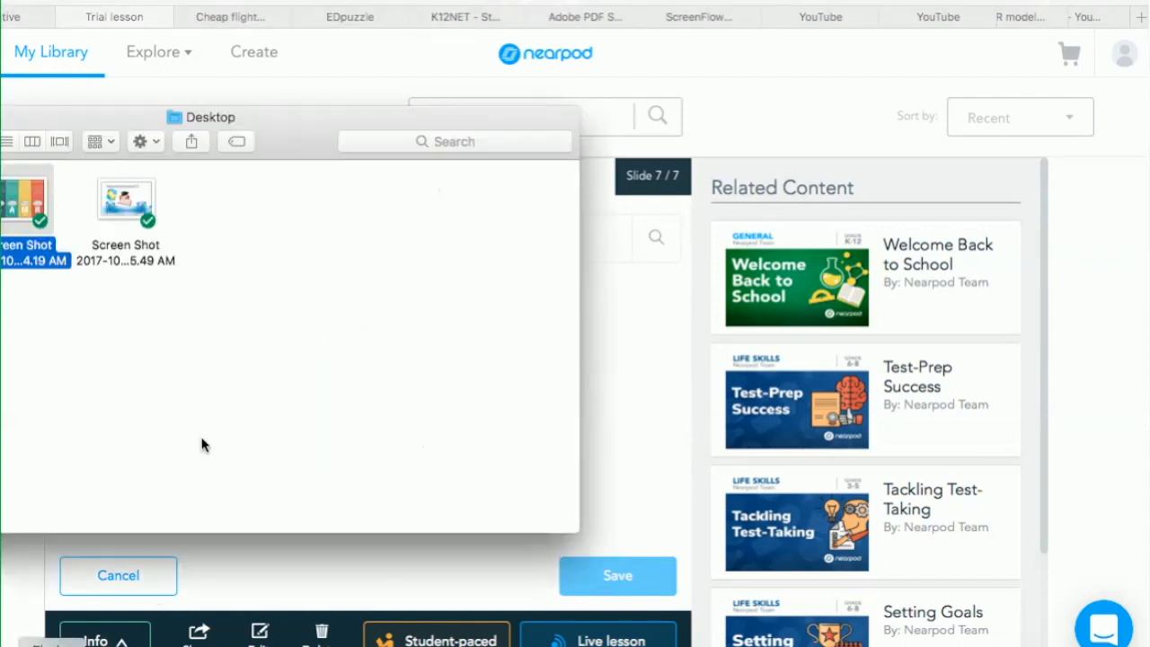
drag(304, 117, 300, 1)
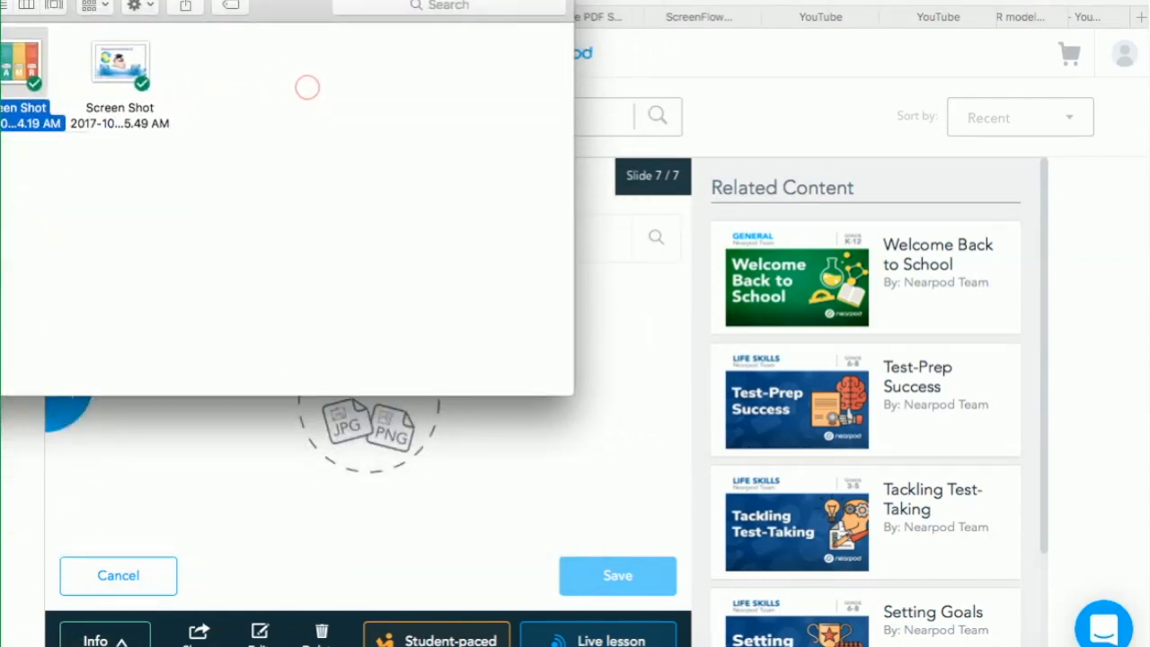
drag(22, 63, 378, 430)
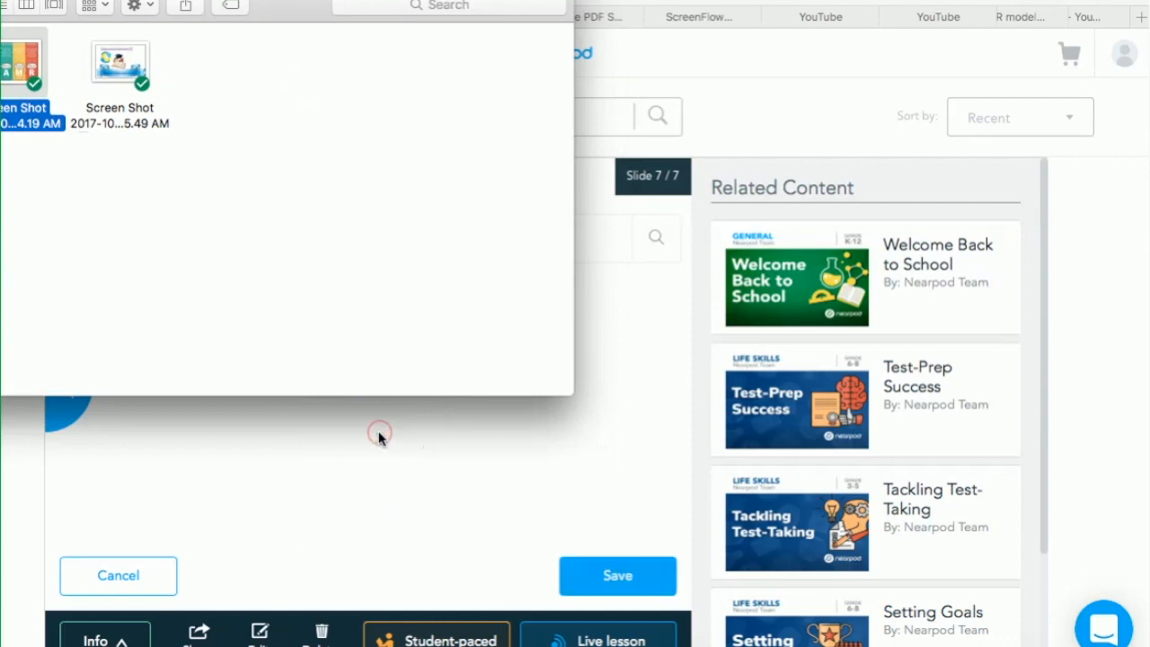
click(557, 499)
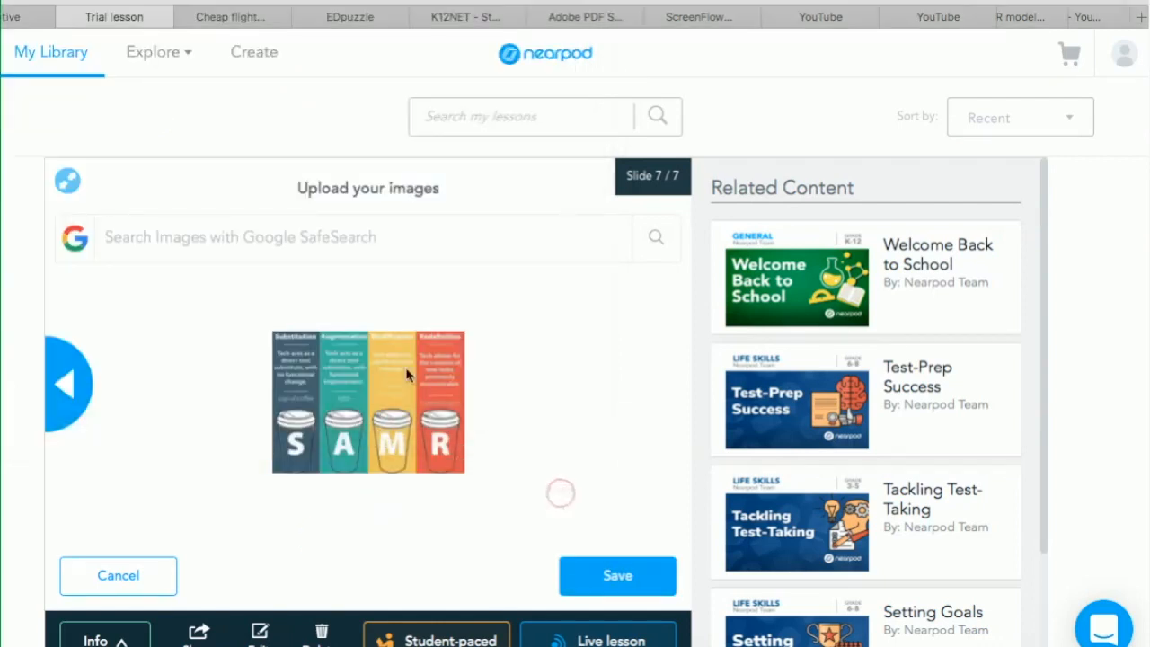
click(358, 236)
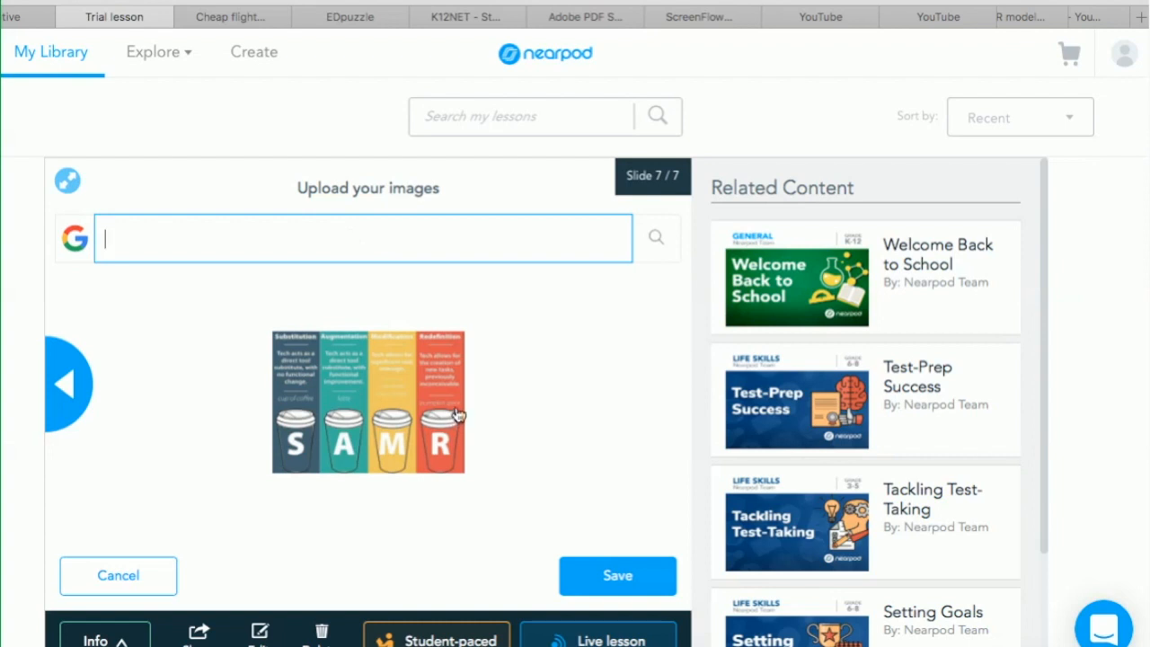
click(642, 587)
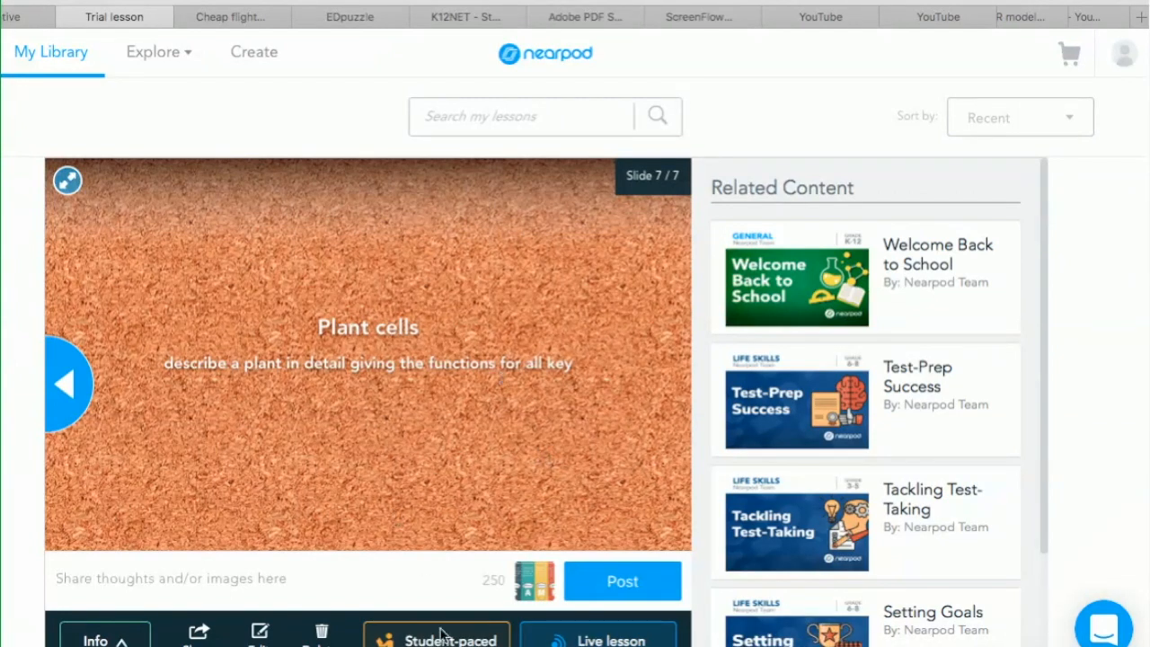
Launch the Trial lesson as a live lesson, review the ways to share its code, and return to the first slide
click(593, 639)
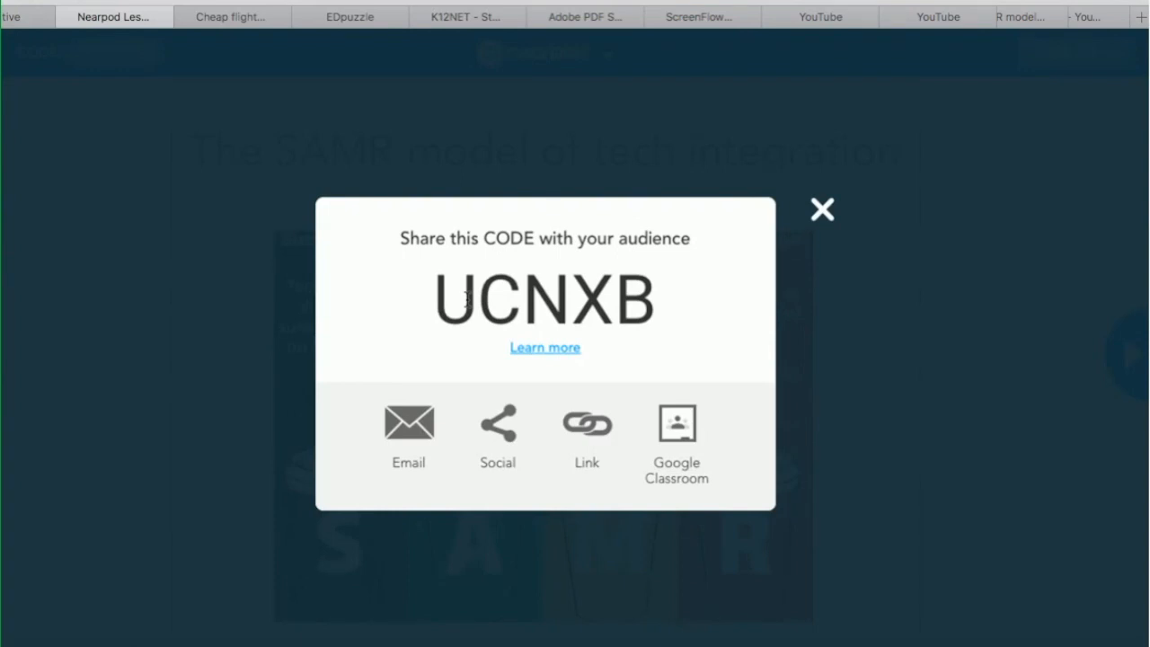
click(823, 214)
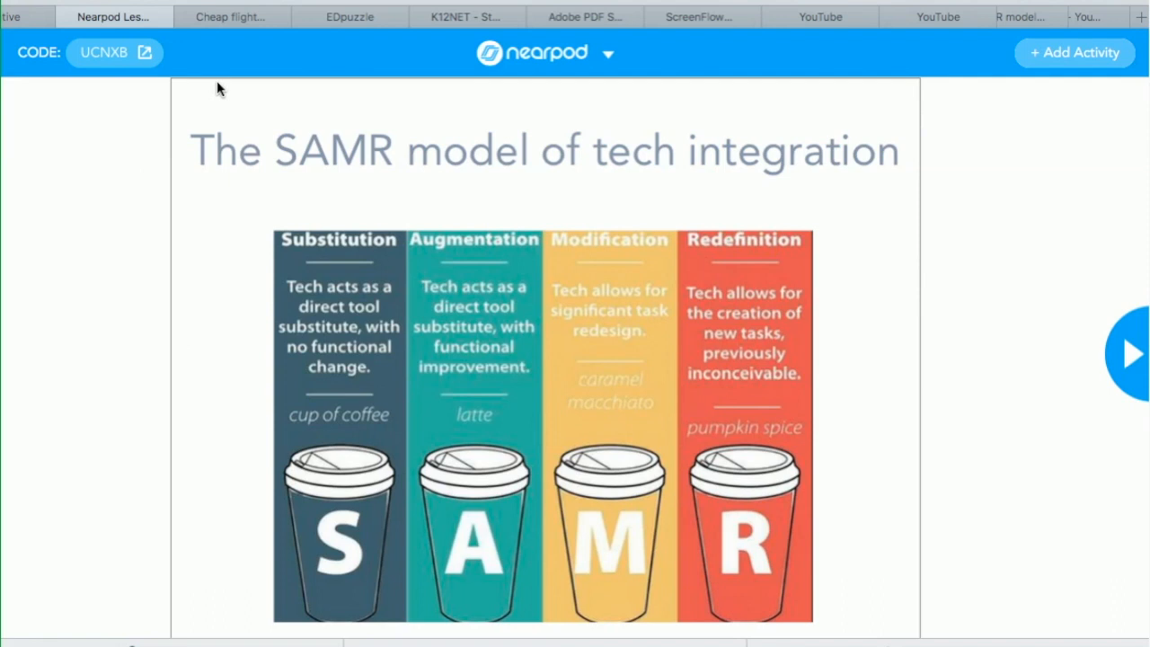
click(106, 54)
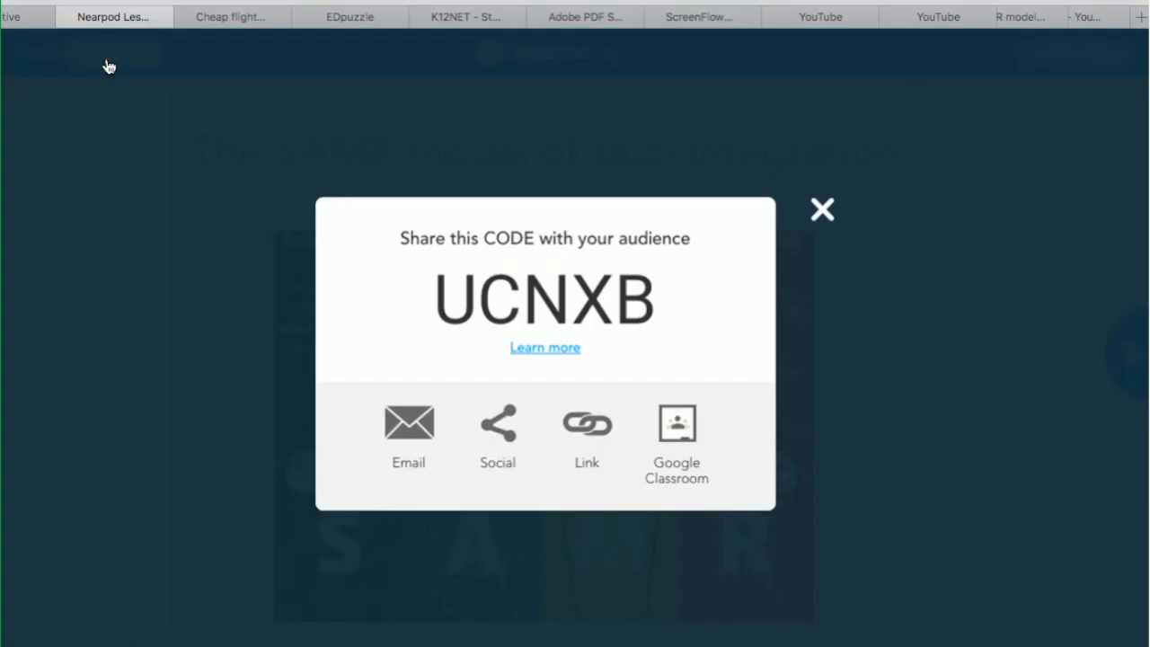
click(823, 210)
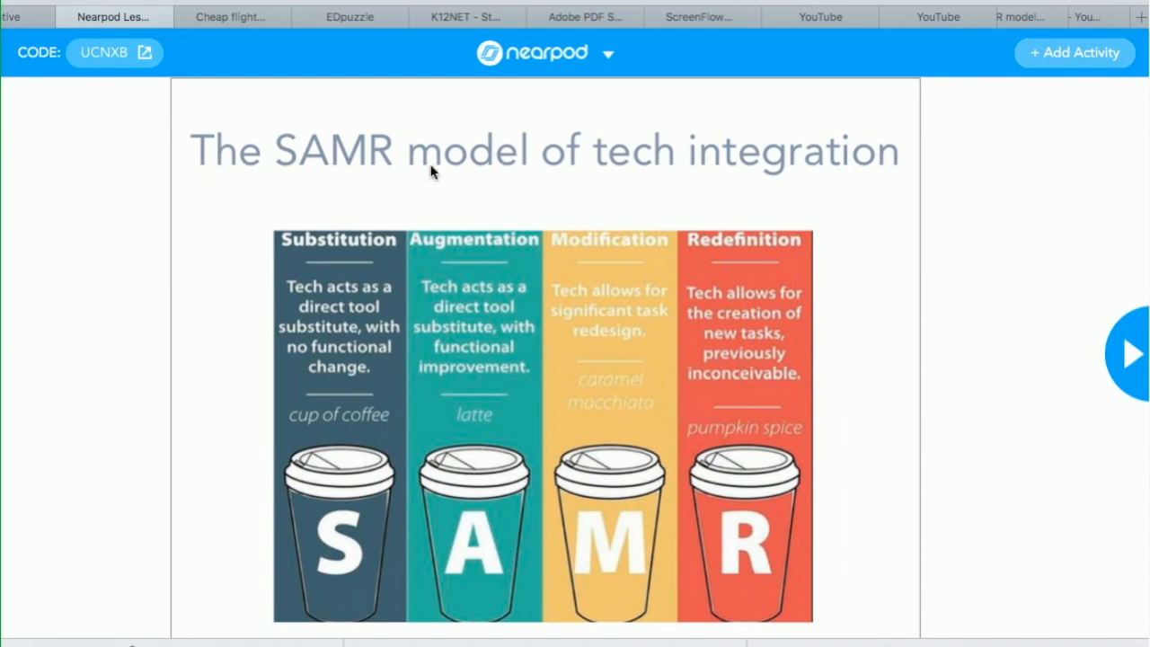
Leave the live session and return to My Library to show the first lesson's launch options
click(27, 0)
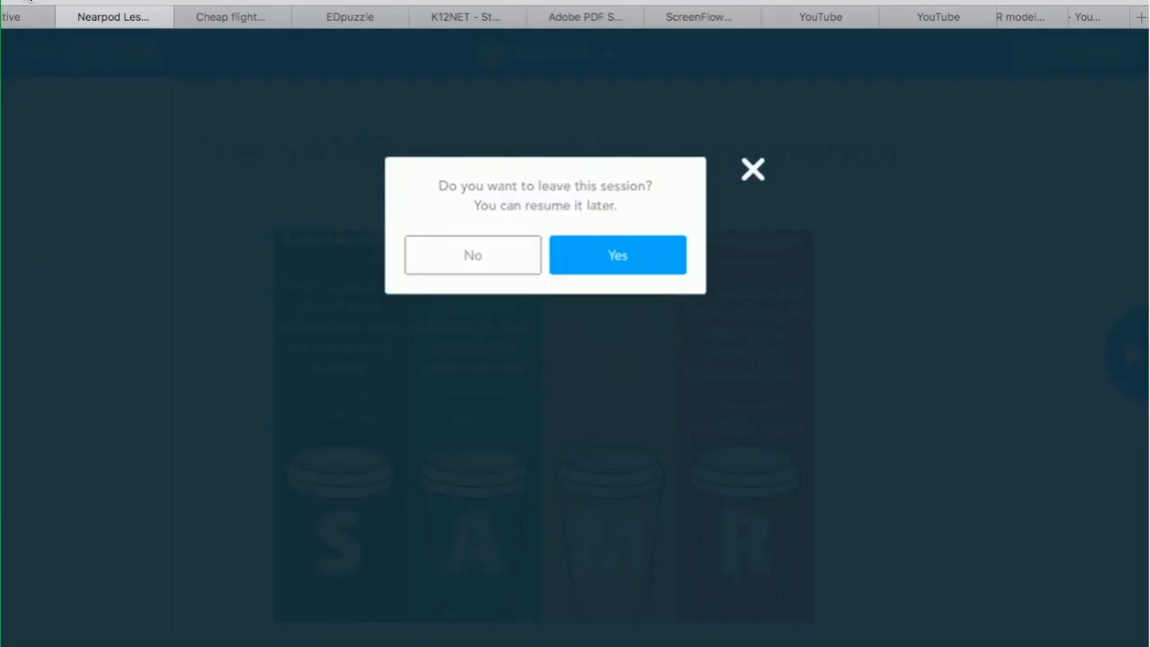
click(626, 259)
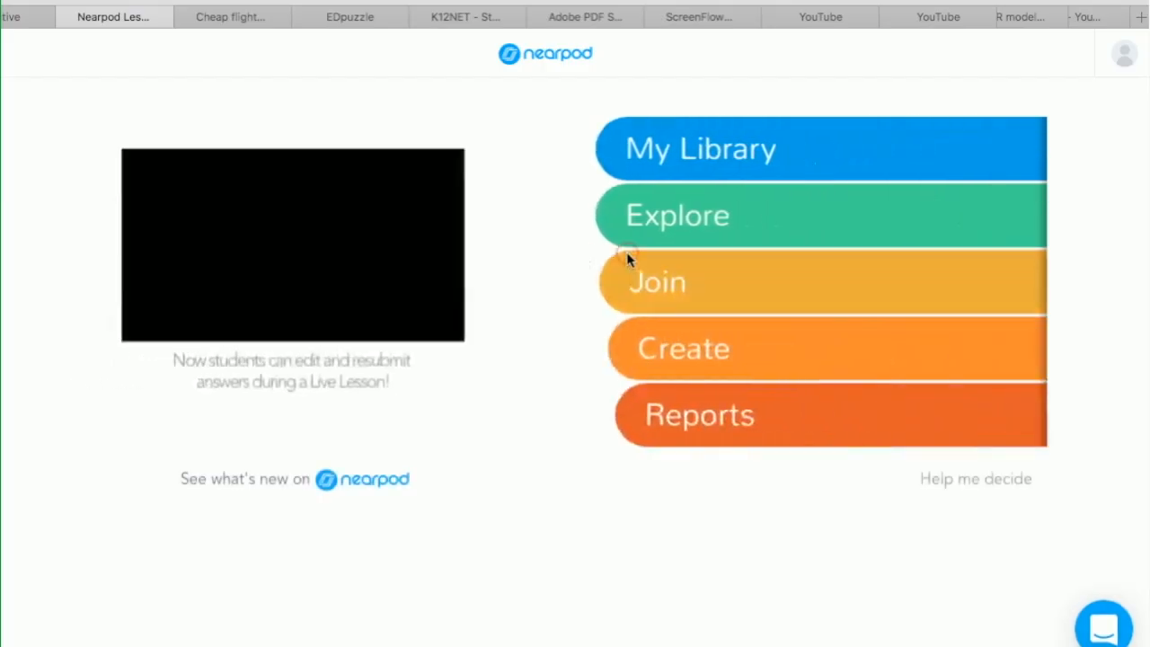
click(695, 148)
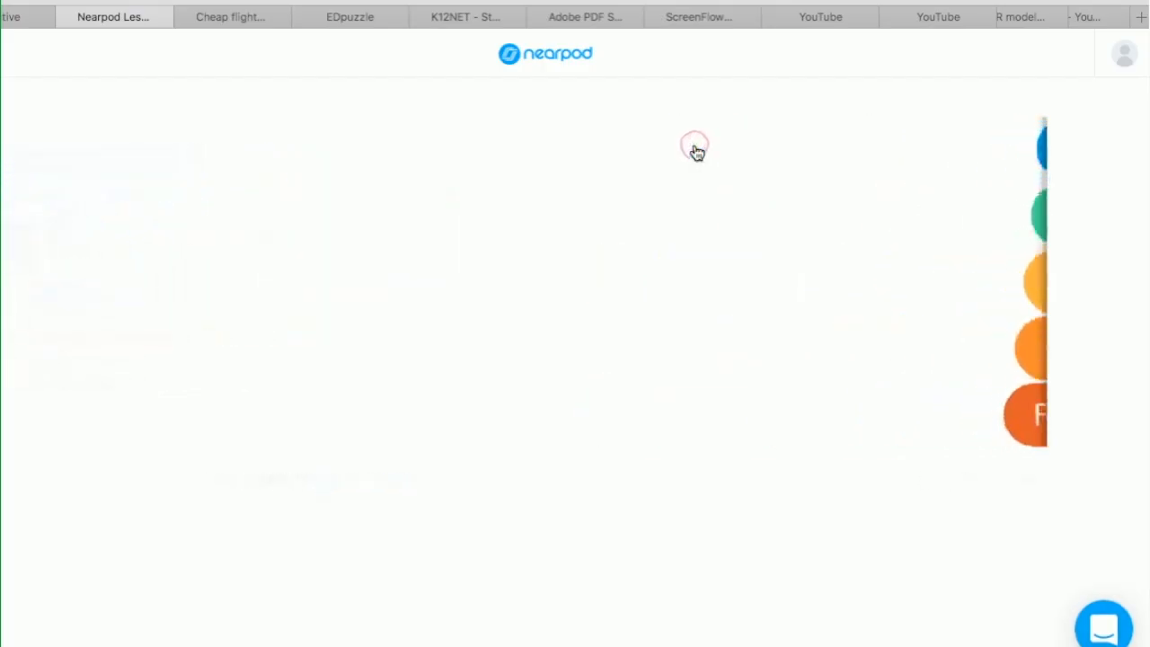
mouse_move(134, 368)
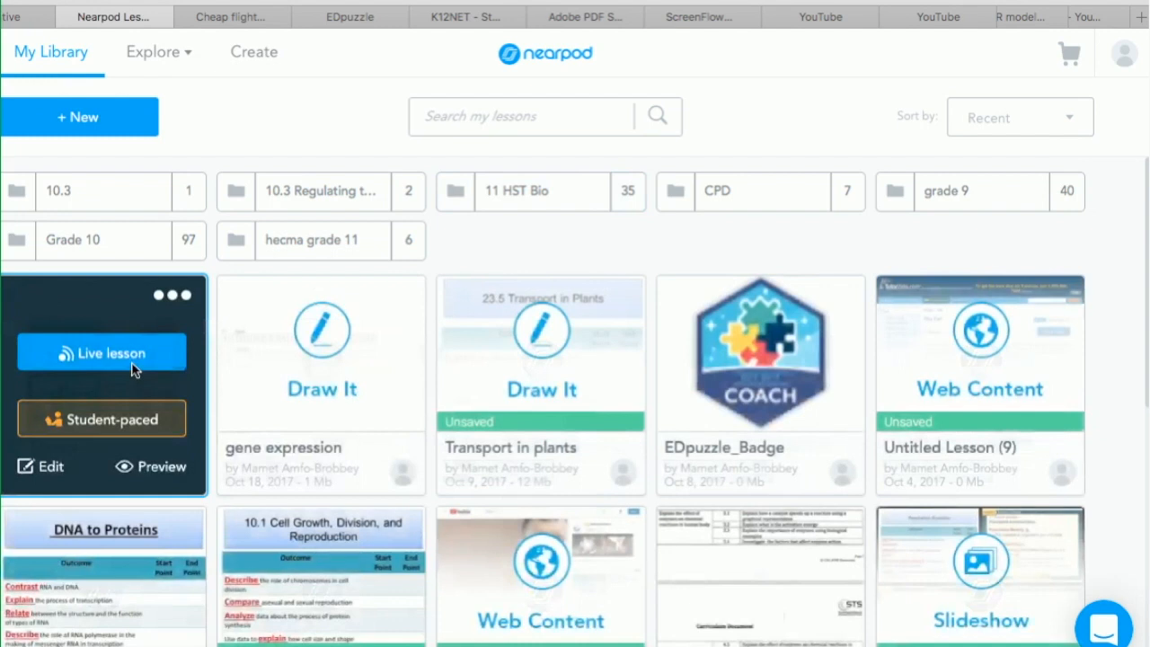